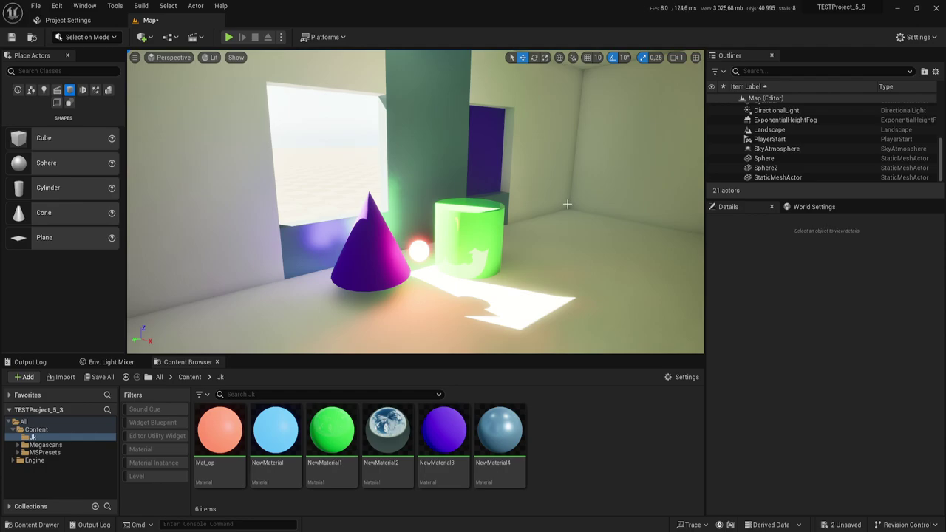
Slide the green cylinder so it stands just right of the glowing sphere and purple cone
mouse_move(568, 206)
right_mouse_down()
mouse_move(550, 215)
mouse_move(487, 211)
right_mouse_up()
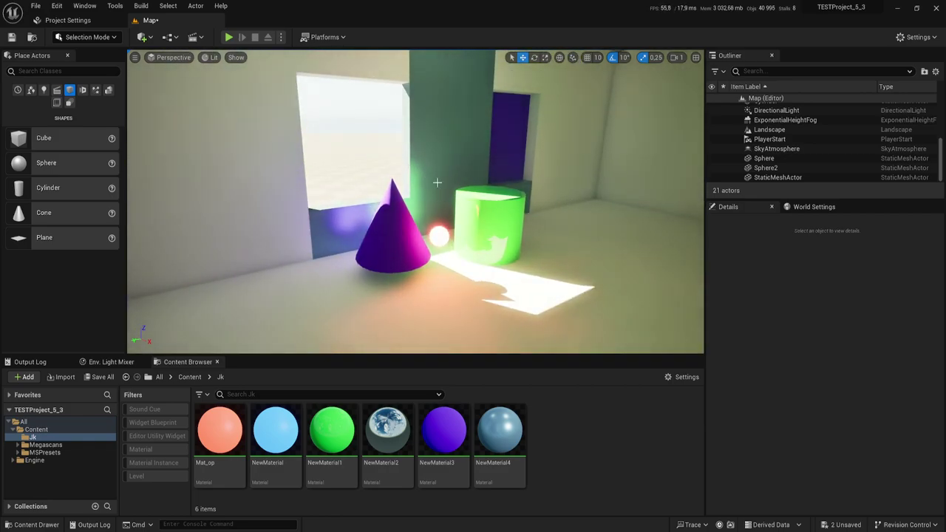
left_click(475, 214)
mouse_move(488, 228)
left_mouse_down()
mouse_move(567, 249)
mouse_move(289, 241)
mouse_move(503, 232)
left_mouse_up()
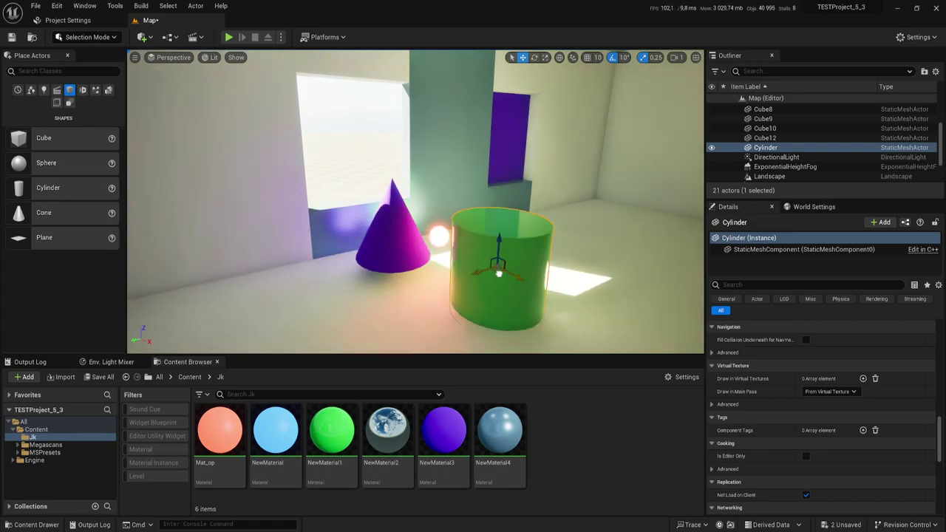
mouse_move(430, 178)
left_mouse_down()
mouse_move(430, 110)
mouse_move(430, 222)
left_mouse_up()
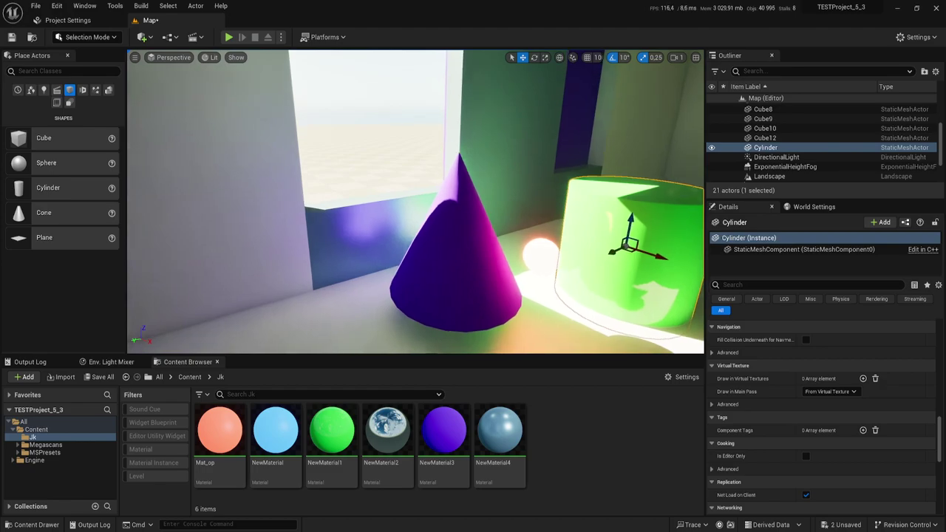
scroll(534, 264, "up", 3)
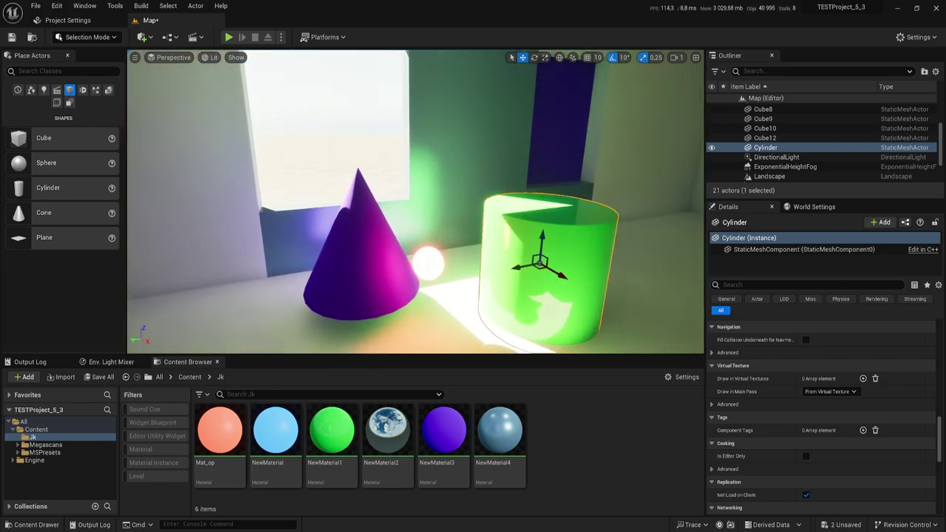
left_click_drag(533, 264, 526, 230)
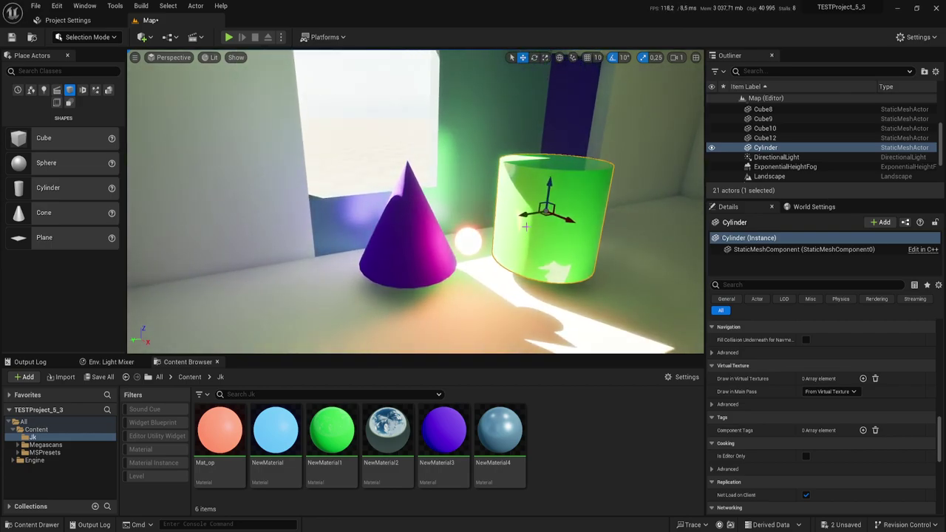
mouse_move(548, 189)
left_mouse_down()
mouse_move(546, 207)
mouse_move(517, 222)
mouse_move(404, 254)
mouse_move(422, 209)
left_mouse_up()
Drag the glowing sphere across the wall and floor, then place it between the cone and cylinder
left_click(481, 219)
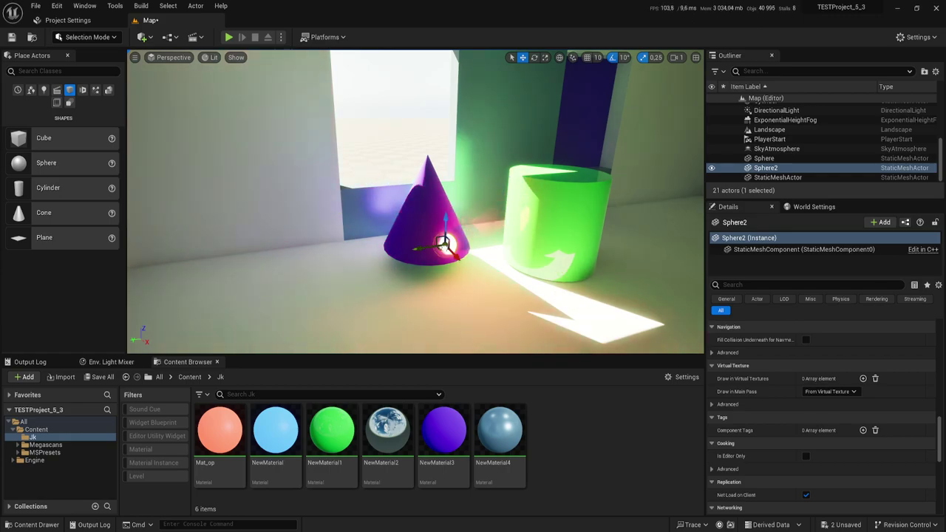
mouse_move(422, 209)
left_mouse_down()
mouse_move(443, 216)
mouse_move(303, 222)
left_mouse_up()
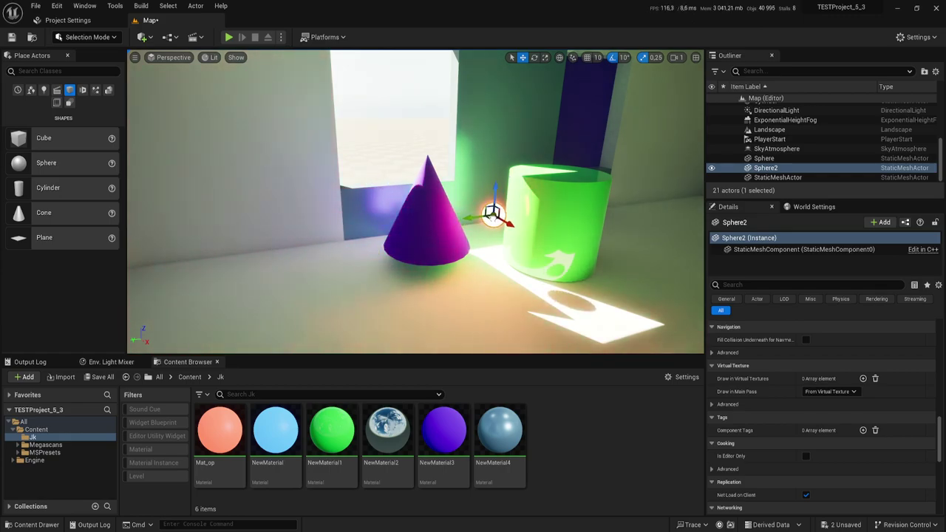
middle_click_drag(304, 221, 329, 222)
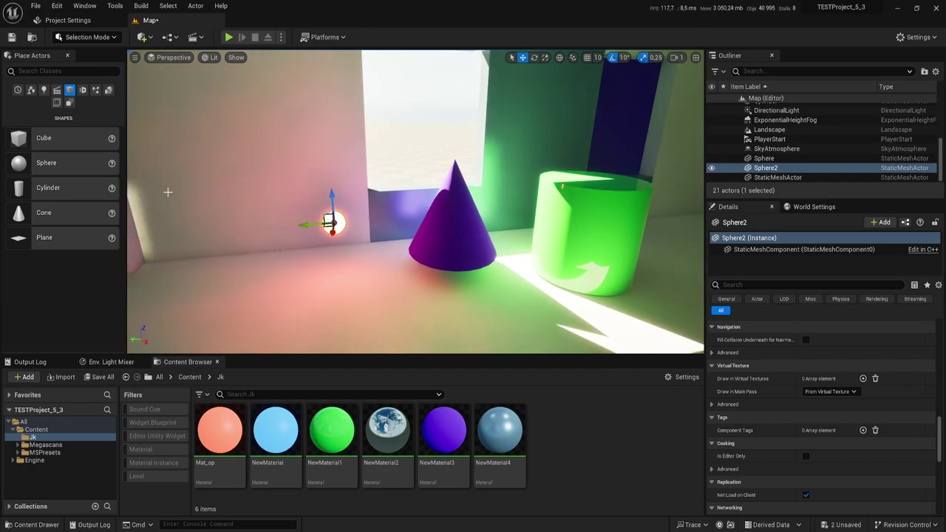
mouse_move(167, 193)
right_mouse_down()
mouse_move(140, 148)
mouse_move(192, 170)
mouse_move(148, 140)
mouse_move(166, 185)
right_mouse_up()
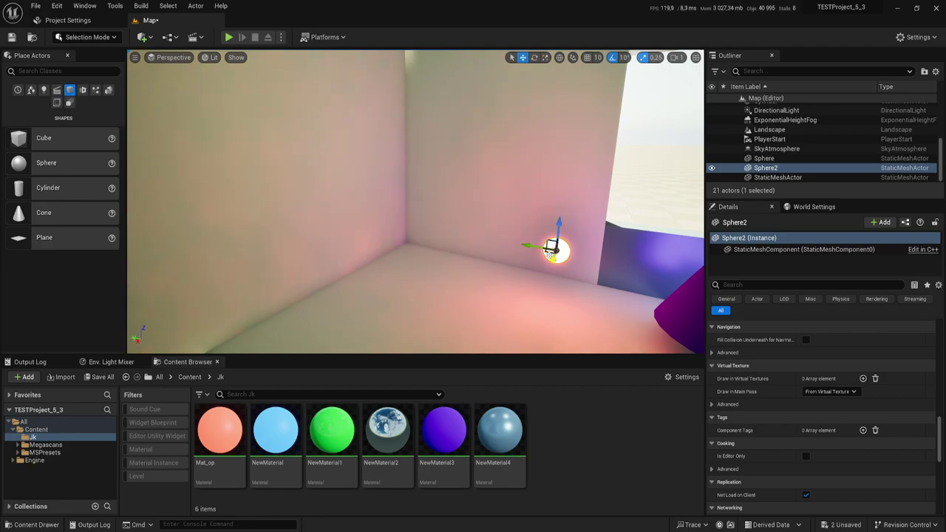
mouse_move(551, 250)
left_mouse_down()
mouse_move(500, 263)
mouse_move(438, 238)
mouse_move(528, 297)
left_mouse_up()
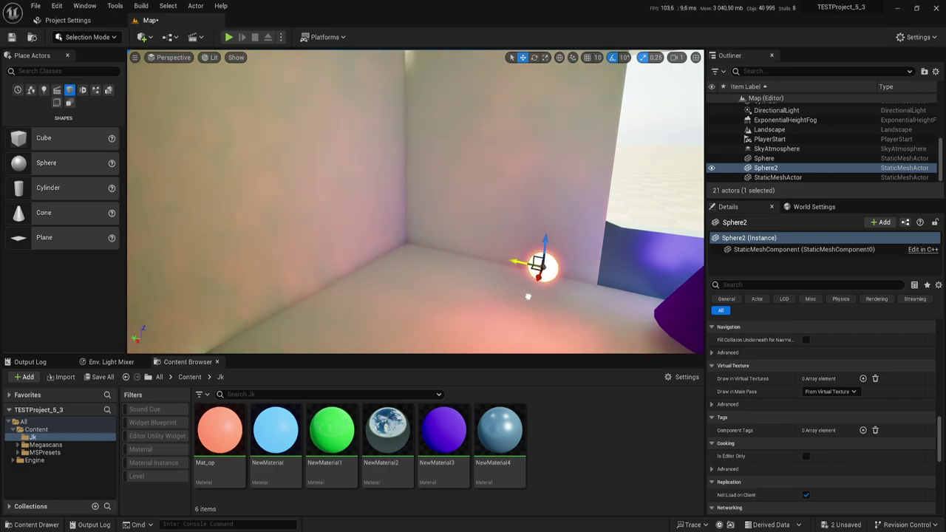
right_click_drag(528, 297, 377, 238)
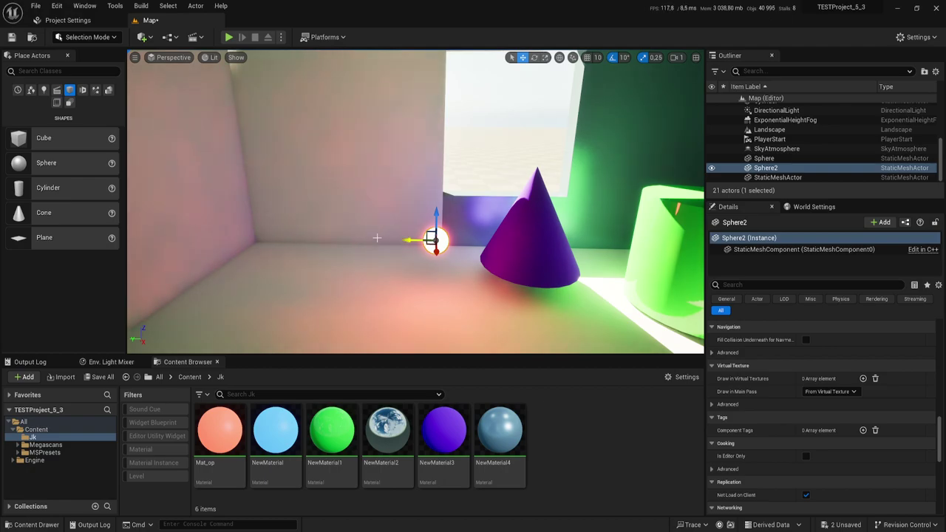
left_click_drag(436, 248, 599, 255)
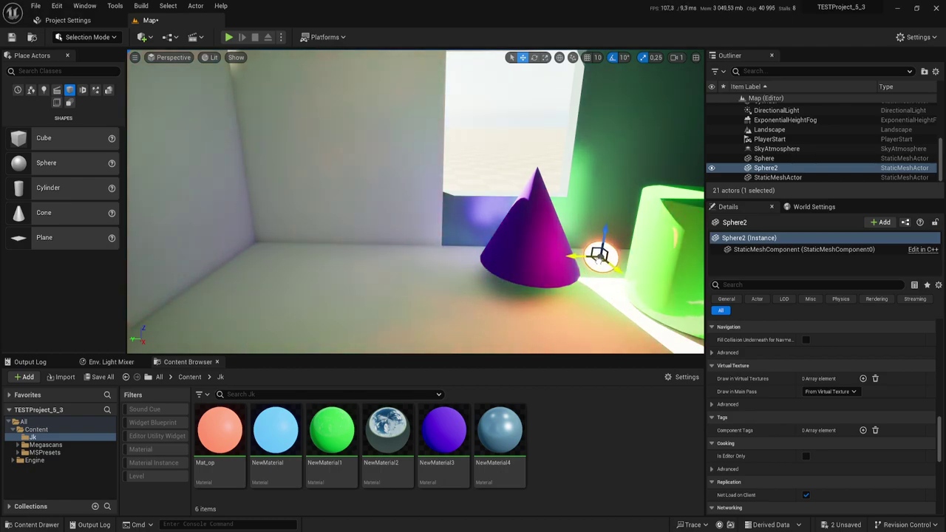
mouse_move(600, 255)
right_mouse_down()
mouse_move(643, 255)
mouse_move(643, 221)
right_mouse_up()
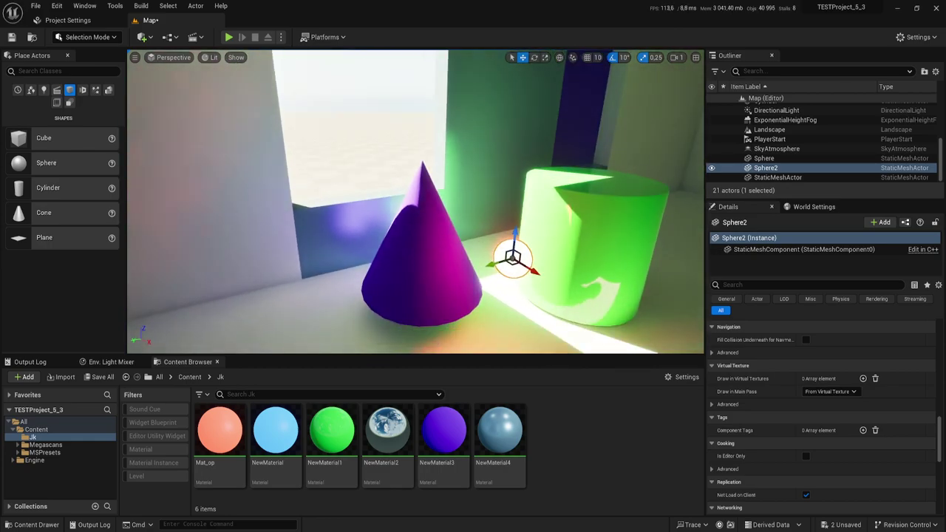
scroll(530, 270, "down", 3)
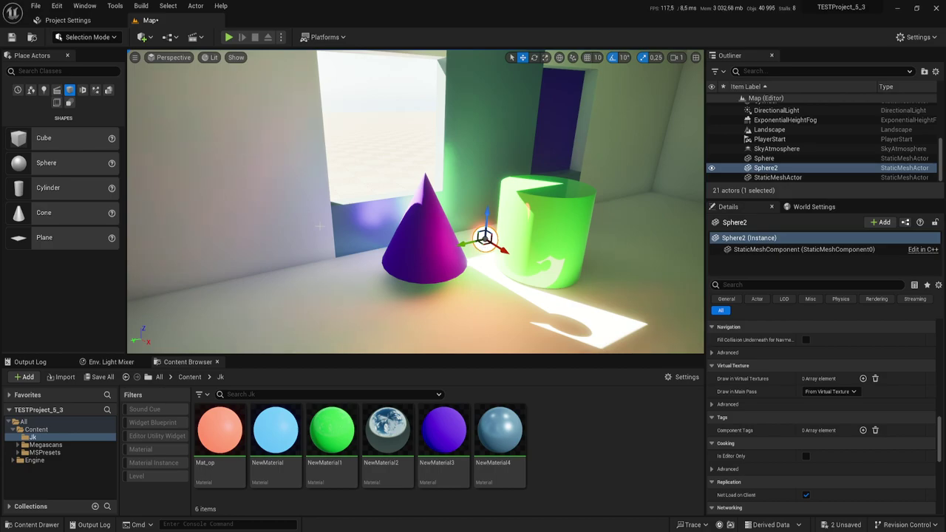
Bring up Project Settings' Rendering page at the Lumen global illumination and reflection options
left_click(72, 21)
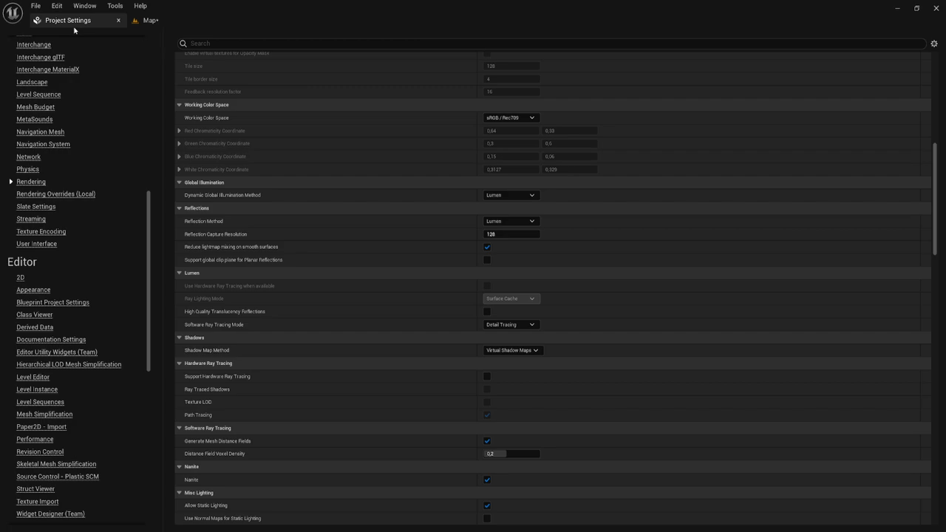
scroll(86, 287, "down", 5)
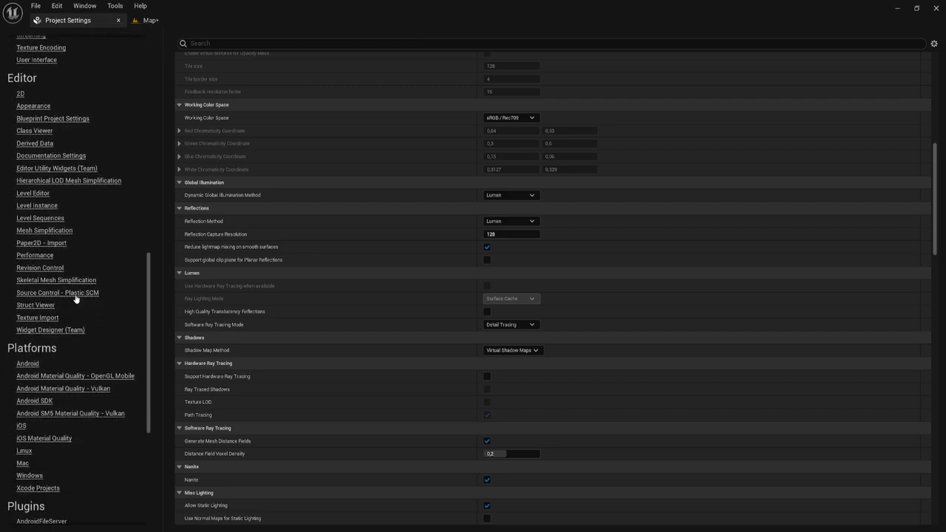
scroll(65, 292, "down", 3)
scroll(65, 290, "down", 3)
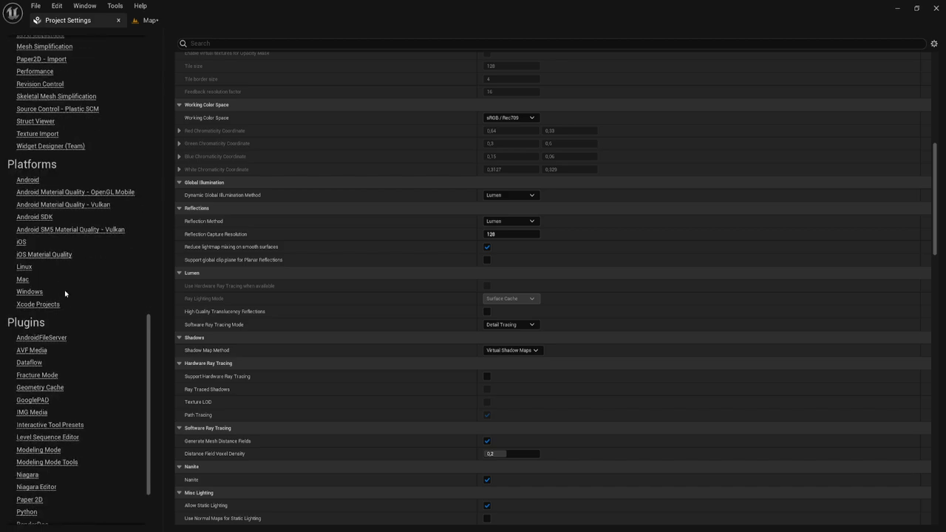
scroll(64, 289, "up", 5)
scroll(59, 208, "up", 3)
scroll(59, 208, "up", 3)
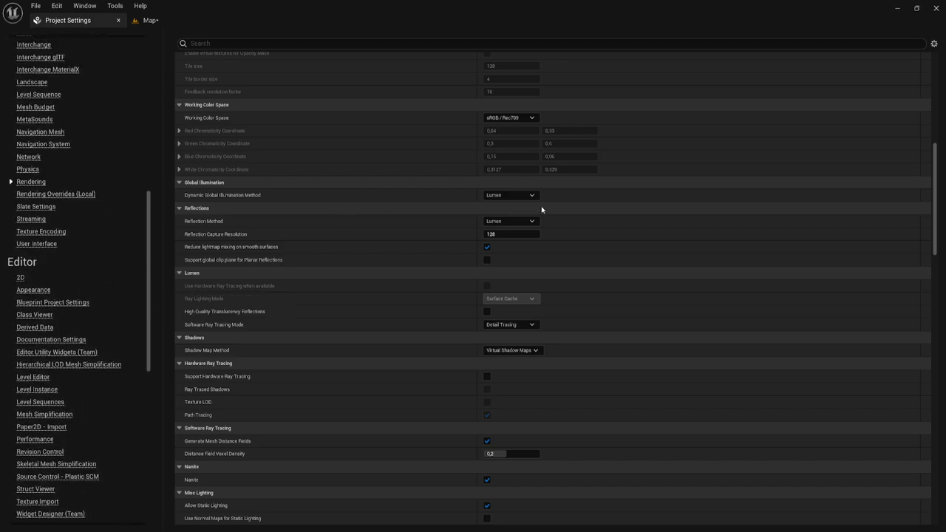
scroll(545, 230, "up", 1)
scroll(545, 231, "up", 3)
scroll(501, 178, "up", 3)
scroll(441, 163, "up", 3)
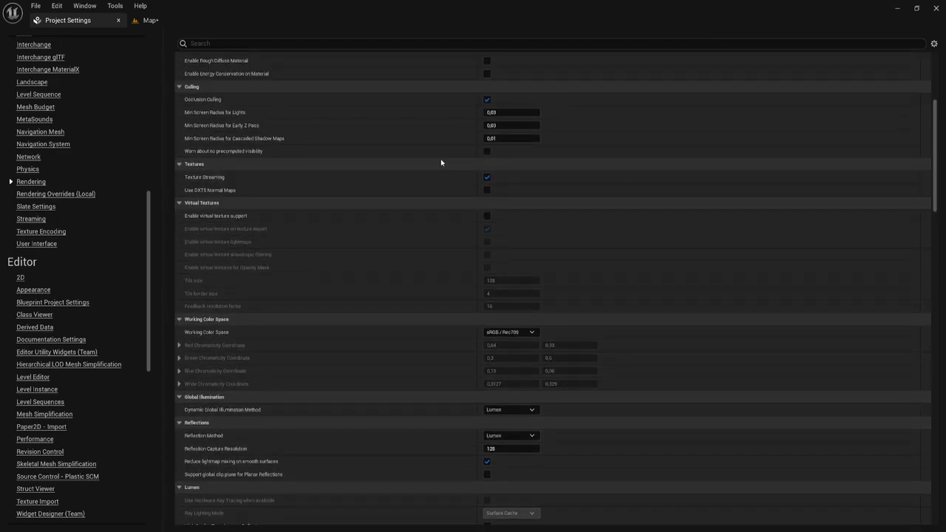
scroll(733, 387, "down", 2)
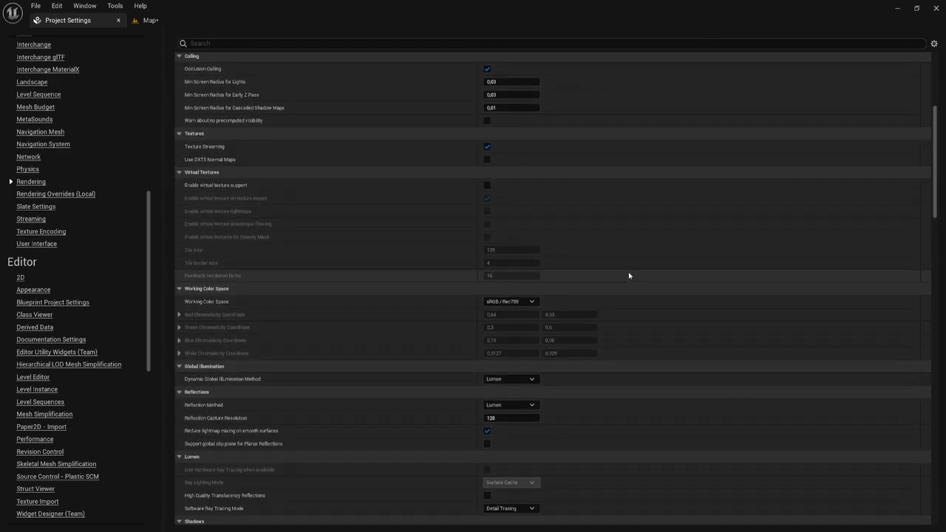
scroll(629, 275, "down", 2)
scroll(630, 274, "up", 3)
scroll(629, 274, "up", 2)
scroll(629, 274, "down", 3)
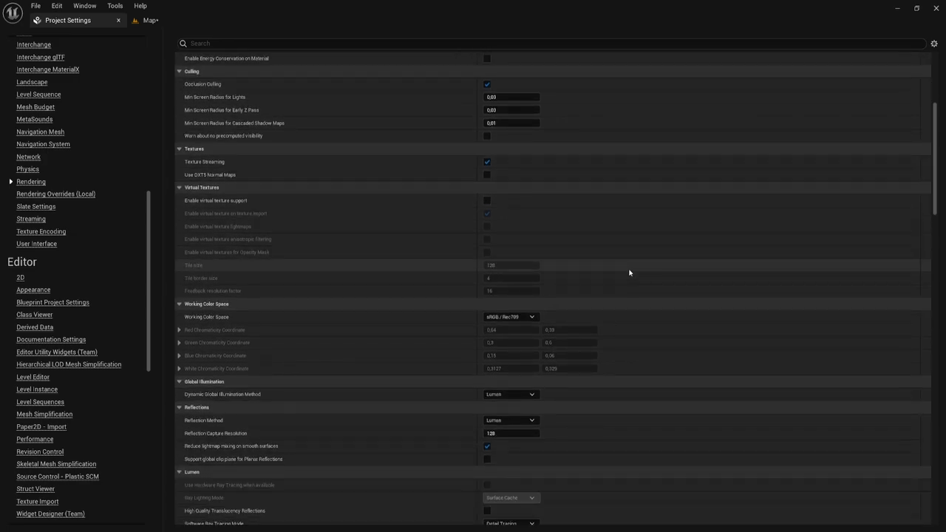
scroll(630, 274, "down", 3)
scroll(482, 237, "down", 2)
scroll(488, 248, "down", 2)
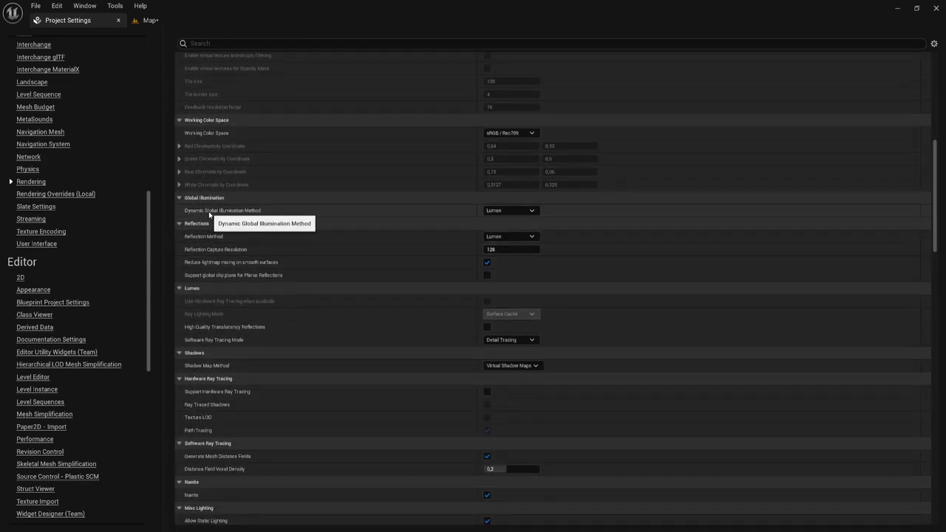
left_click(518, 211)
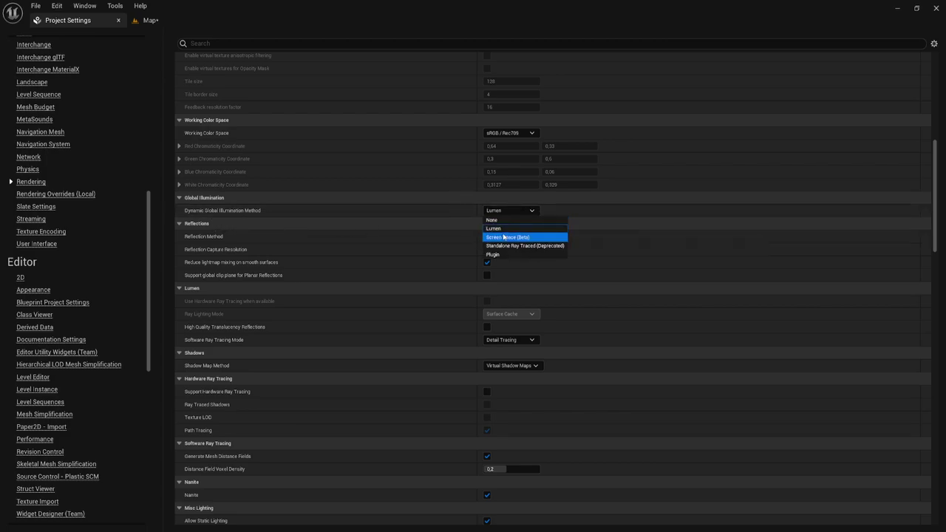
left_click(533, 212)
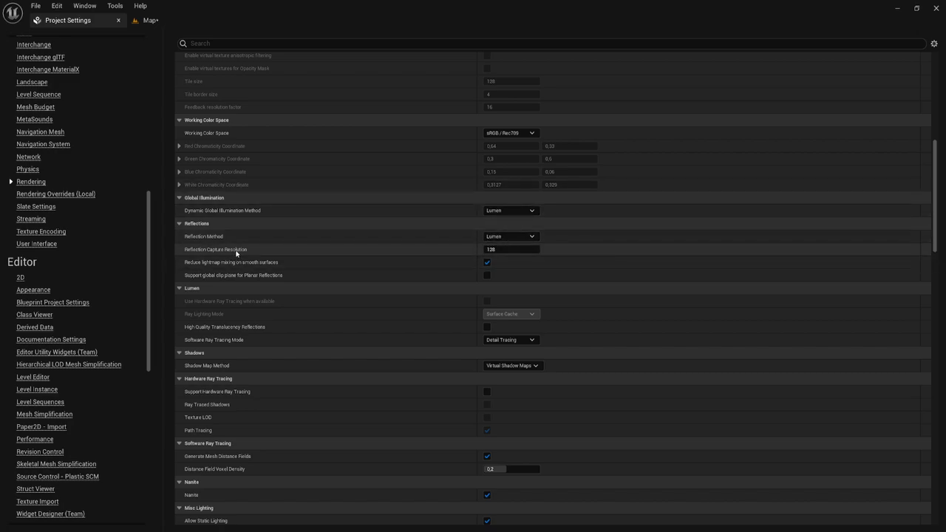
Change the Reflection Capture Resolution value from 128 to 2048
left_click(492, 249)
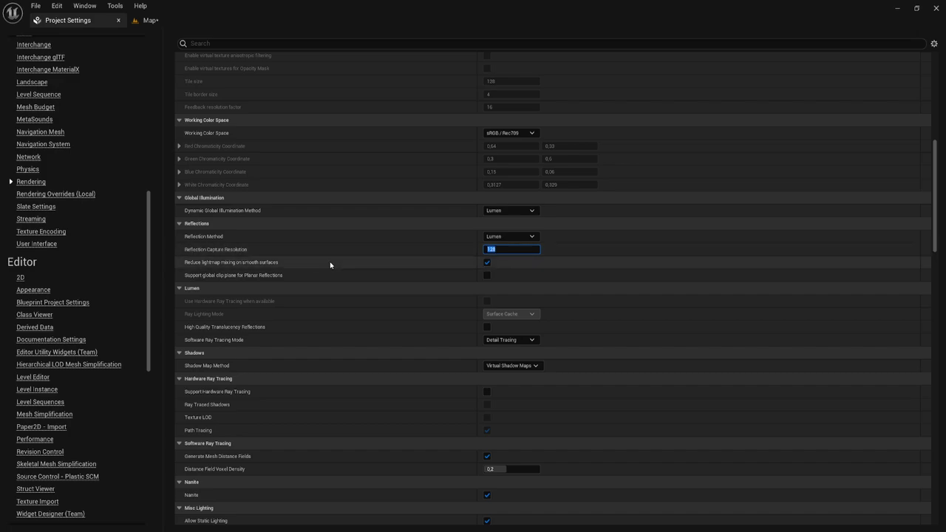
left_click(496, 251)
left_click_drag(495, 252, 487, 253)
type("0")
left_click(505, 249)
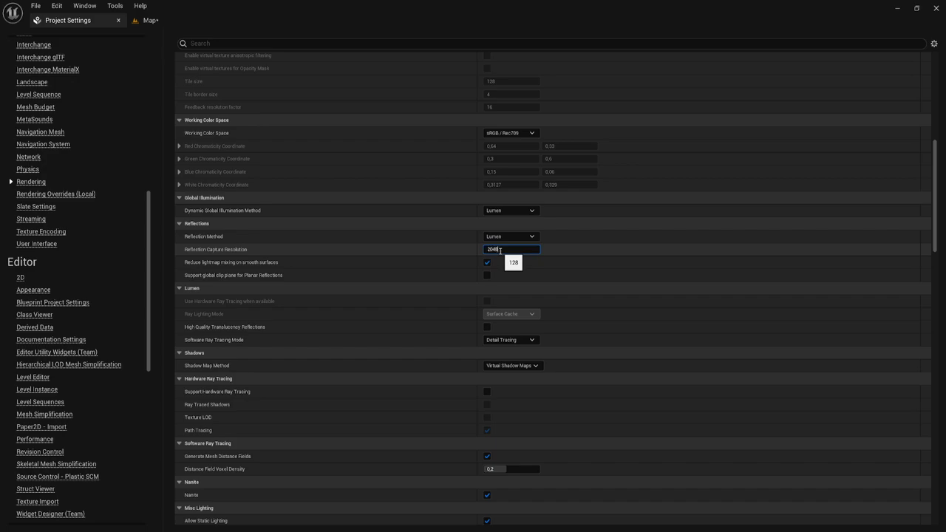
key("Return")
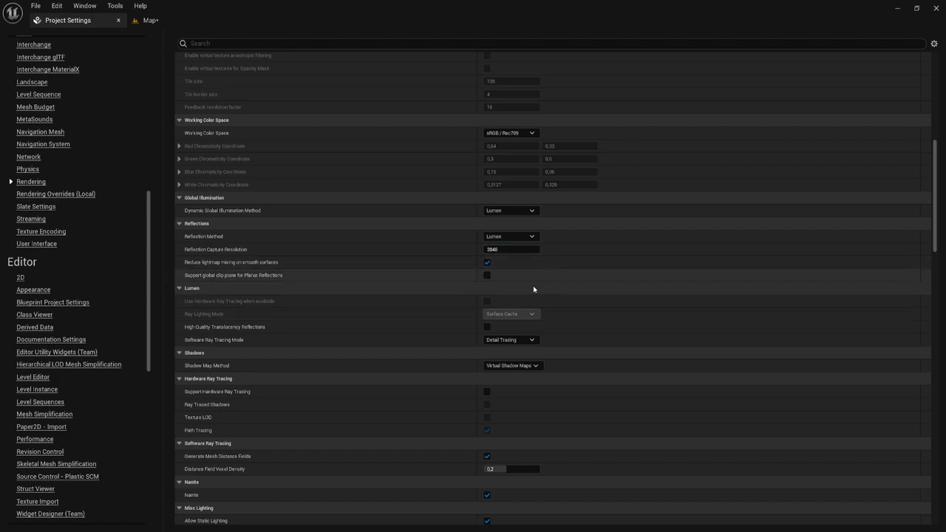
scroll(533, 285, "down", 1)
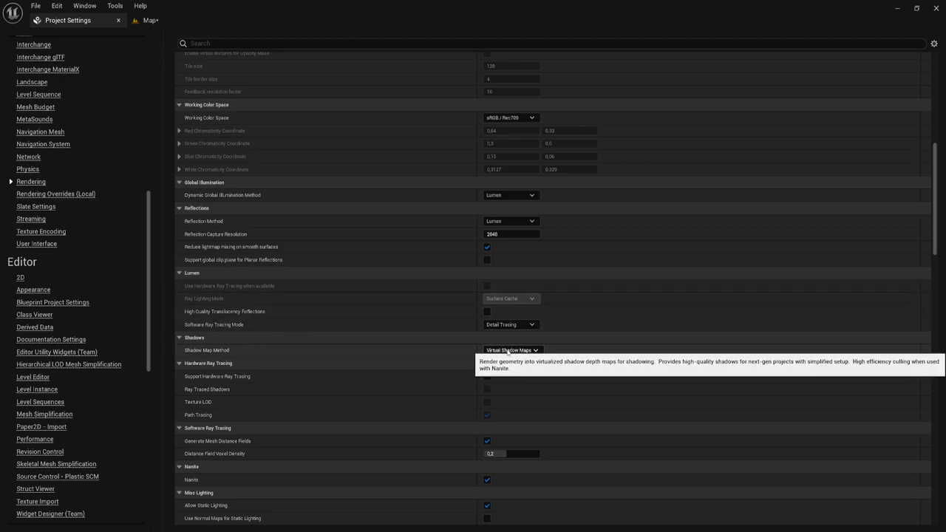
left_click(537, 351)
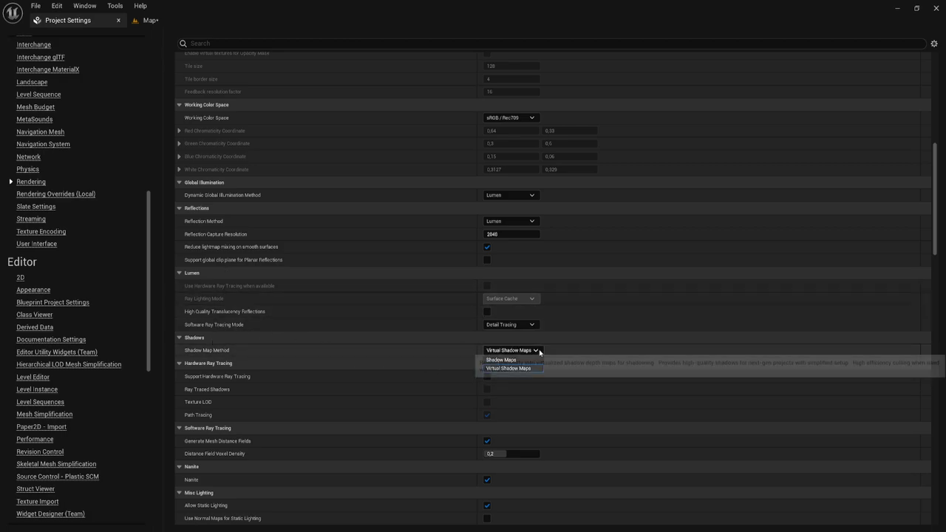
left_click(525, 369)
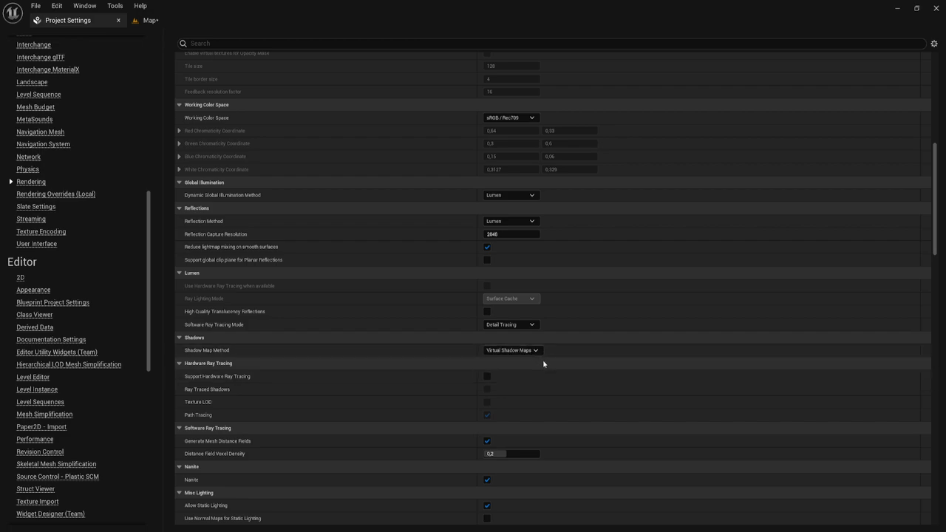
scroll(544, 364, "down", 1)
scroll(537, 365, "down", 1)
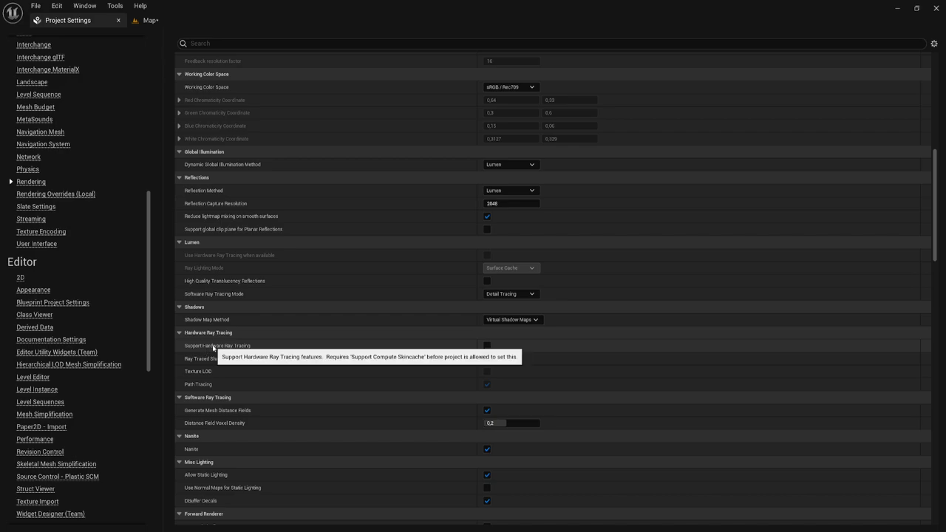
Enable Support Hardware Ray Tracing and Ray Traced Shadows, leaving Lumen hardware ray tracing off
left_click(488, 346)
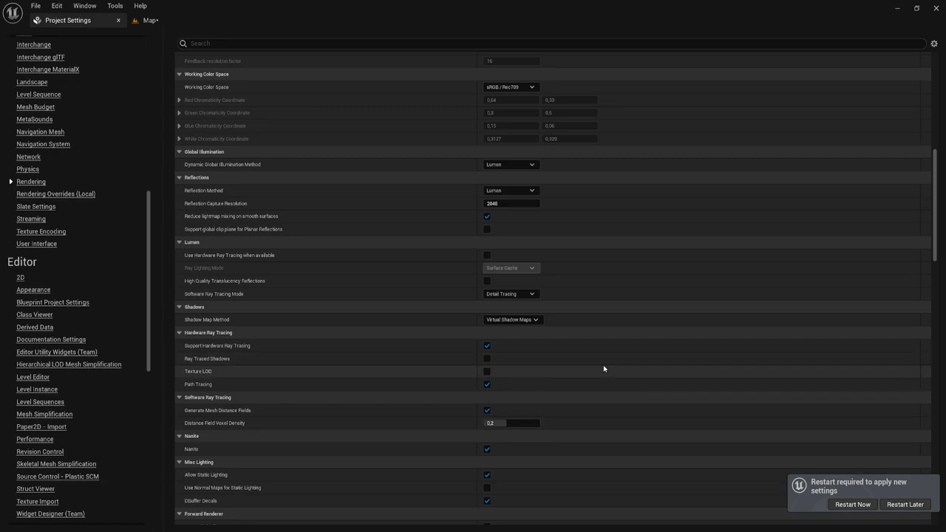
left_click(487, 359)
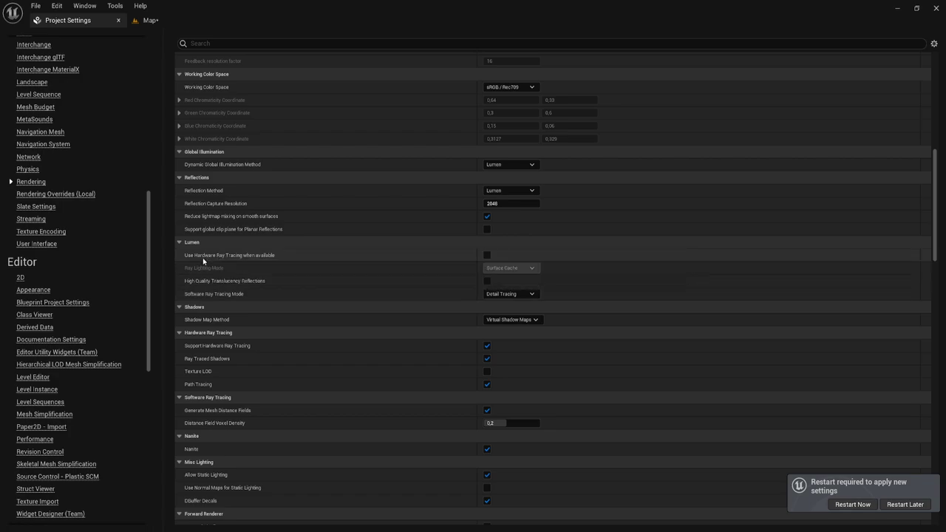
left_click(487, 255)
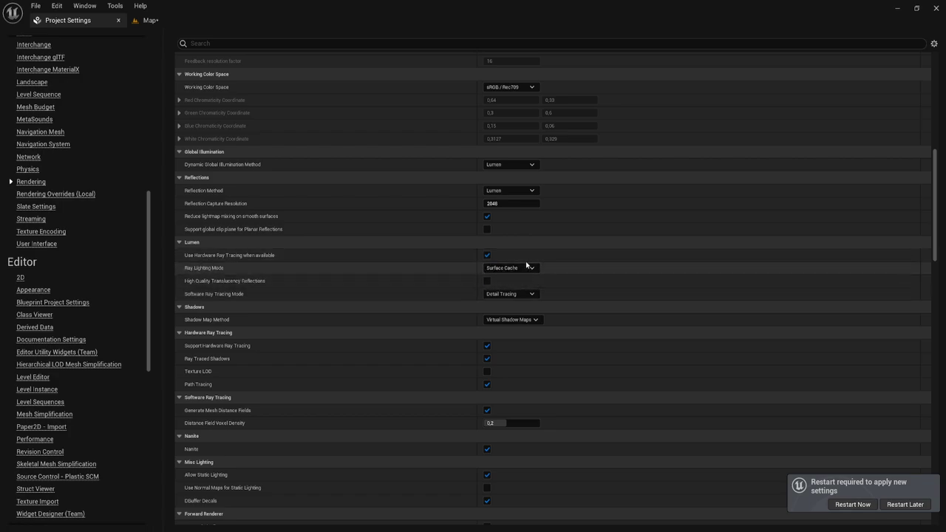
left_click(528, 268)
left_click(505, 276)
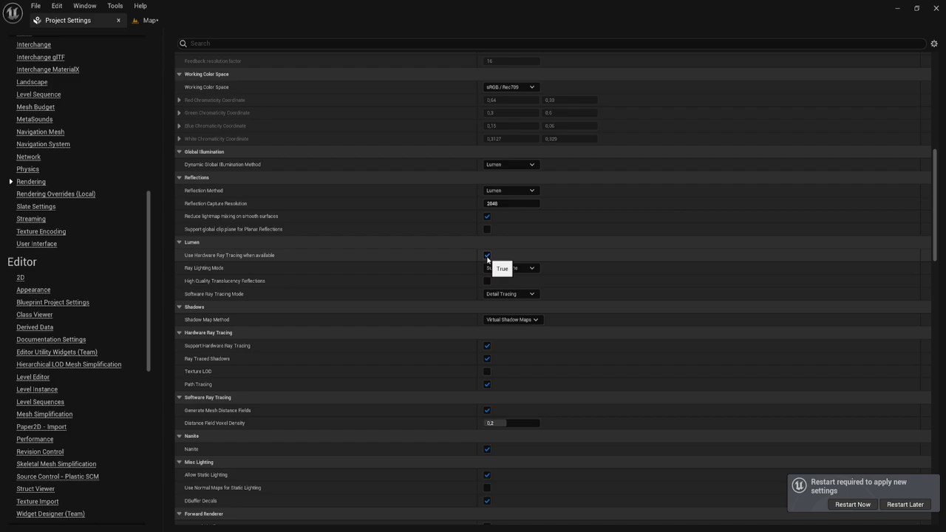
left_click(487, 256)
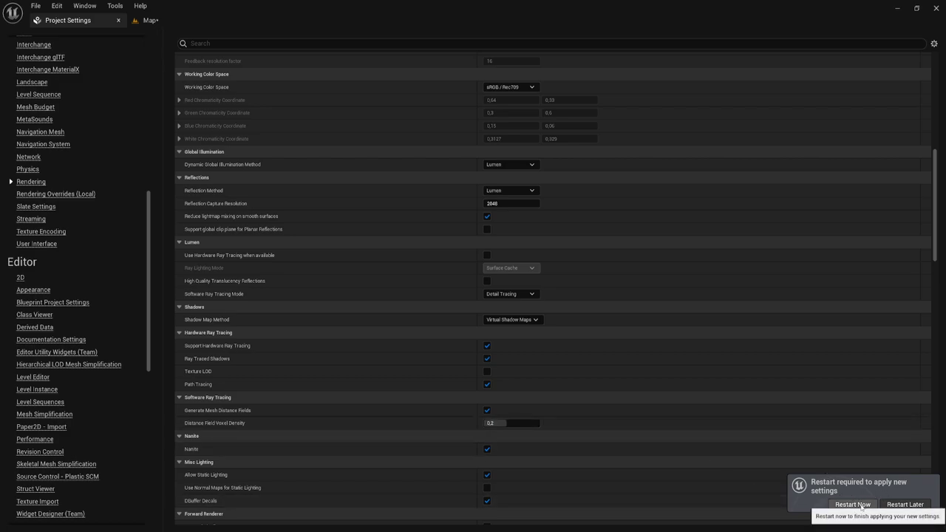
Restart the editor to apply the settings, then fly around the brighter room inspecting the objects
left_click(852, 505)
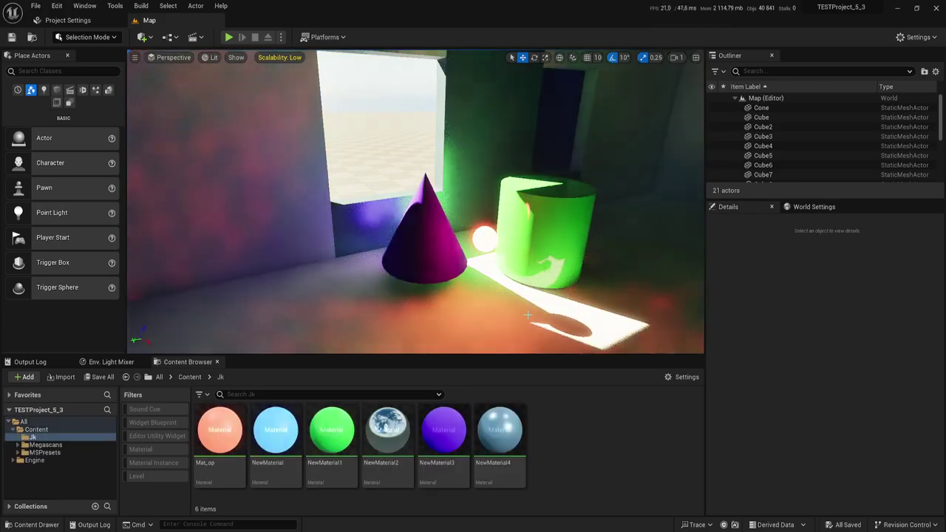
right_click_drag(538, 278, 585, 258)
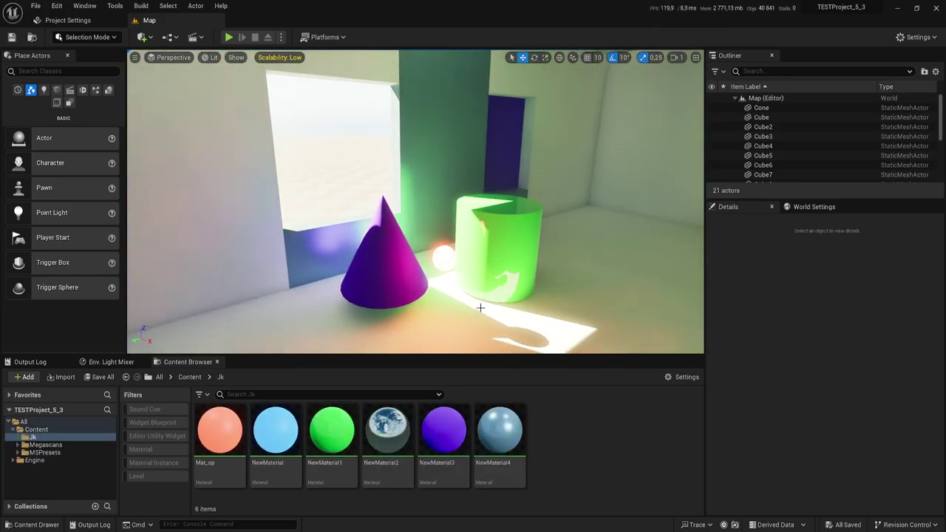
right_click_drag(584, 259, 584, 259)
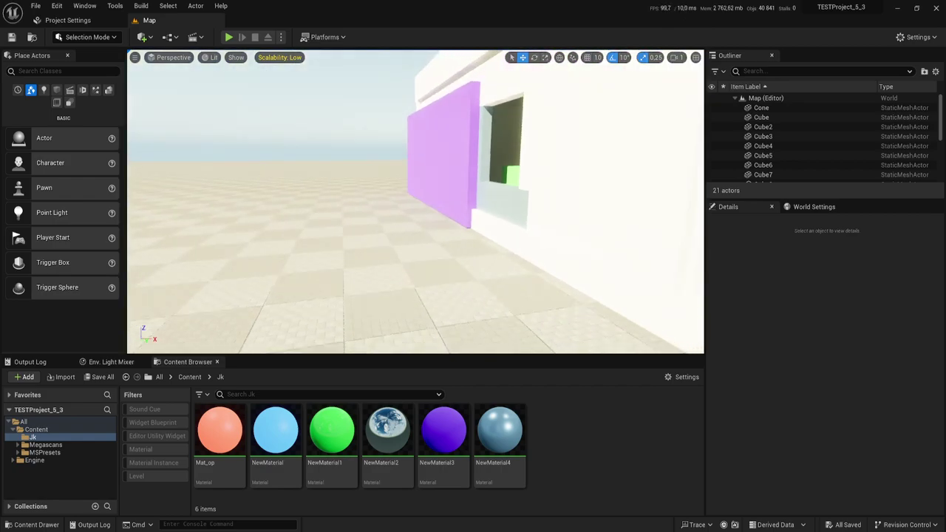
right_click_drag(472, 203, 472, 202)
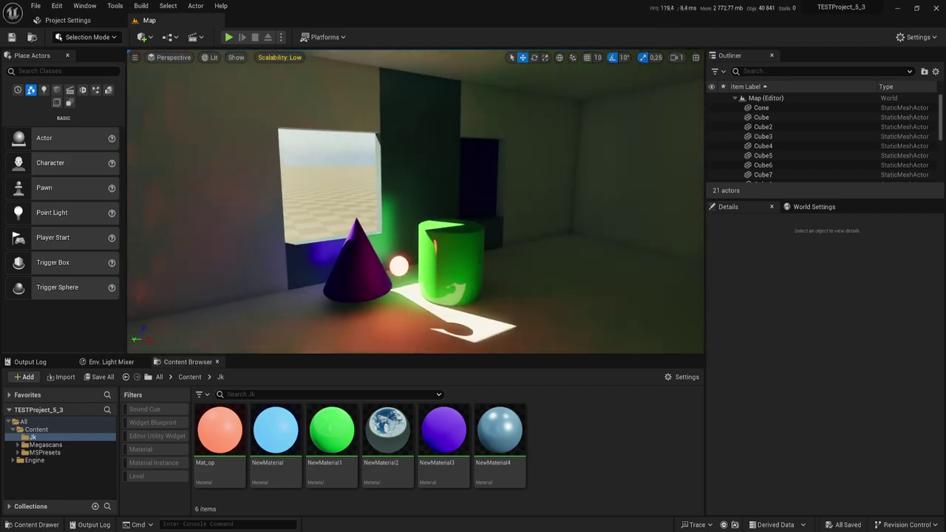
scroll(472, 203, "down", 5)
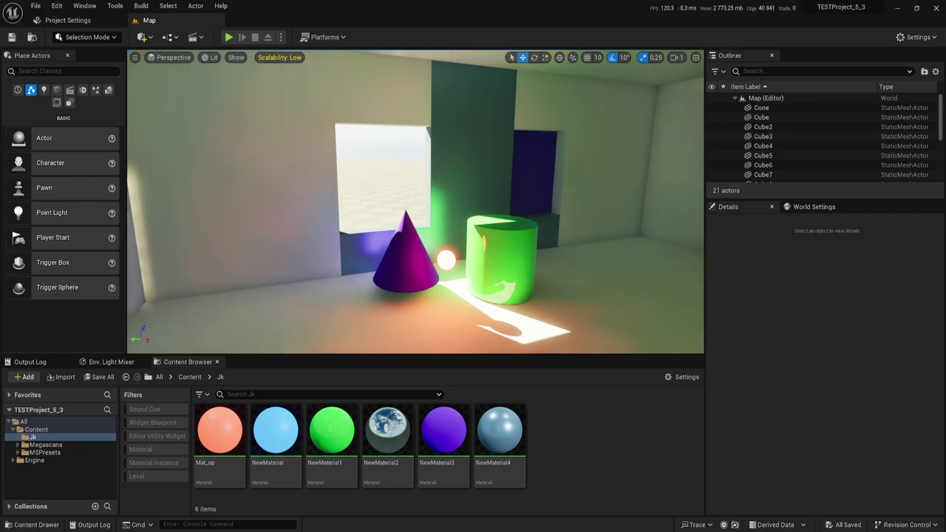
right_click_drag(550, 216, 551, 216)
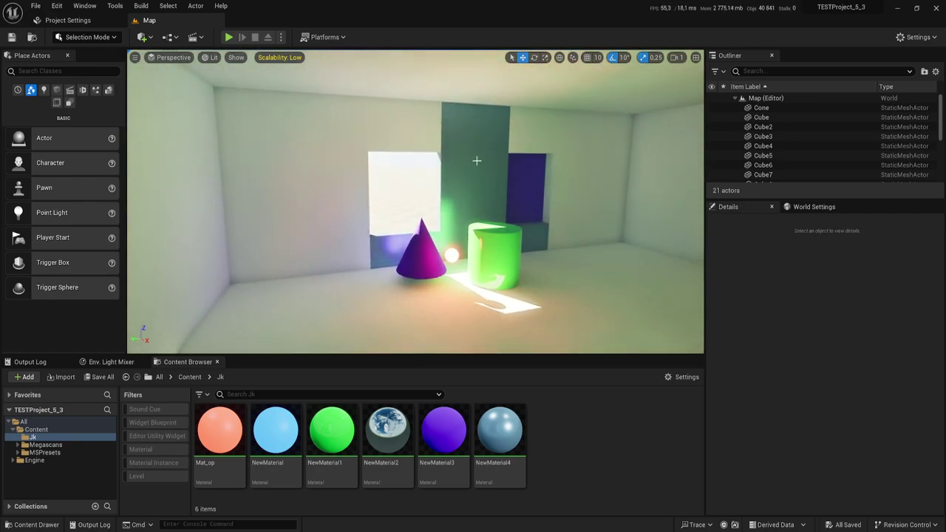
scroll(484, 165, "up", 3)
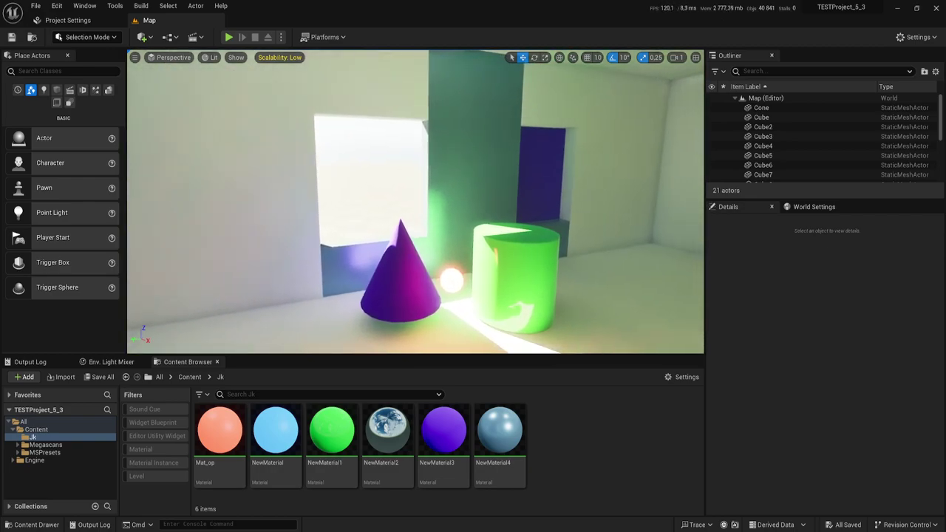
scroll(481, 180, "up", 4)
left_click_drag(481, 179, 482, 244)
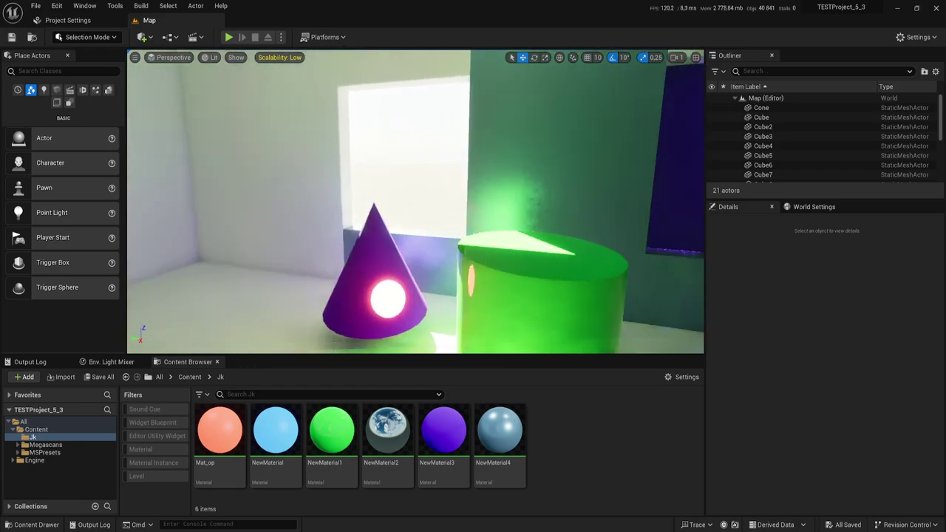
left_click_drag(465, 173, 466, 148)
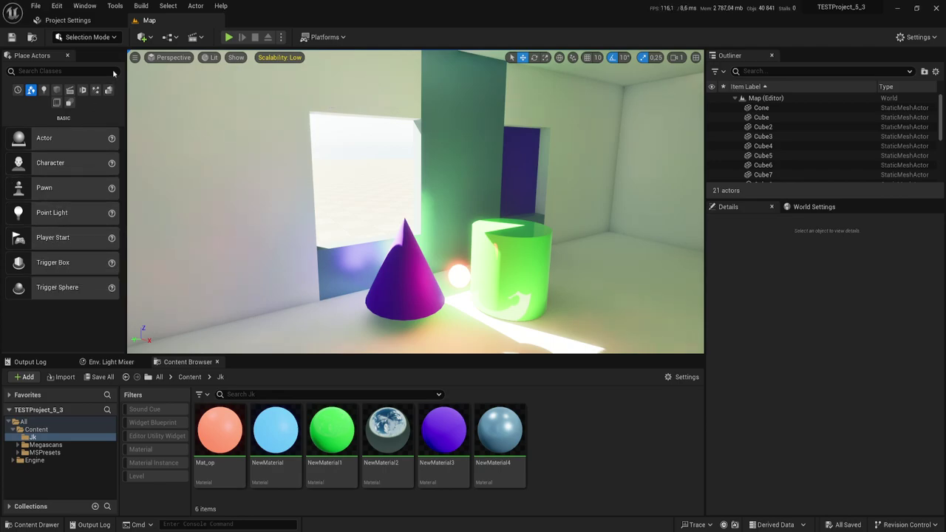
Place a Post Process Volume from the Volumes list into the room
left_click(108, 89)
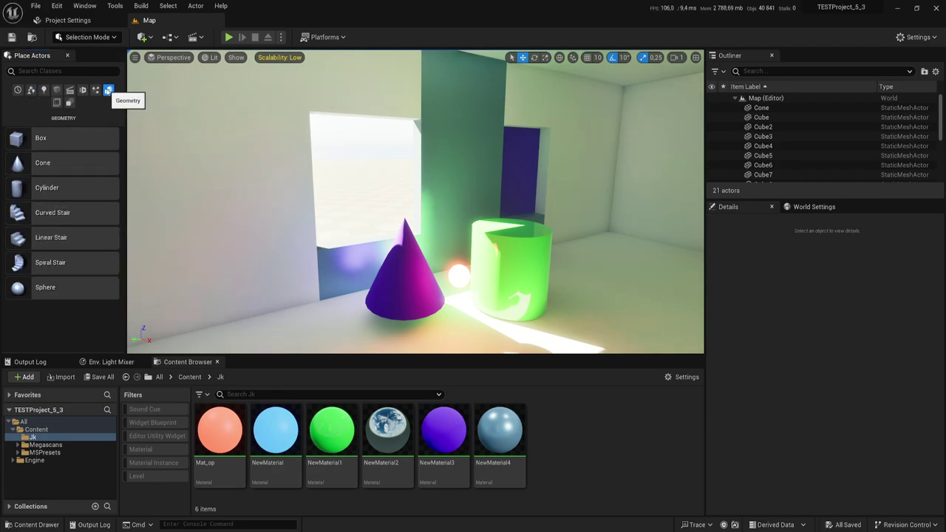
left_click(56, 102)
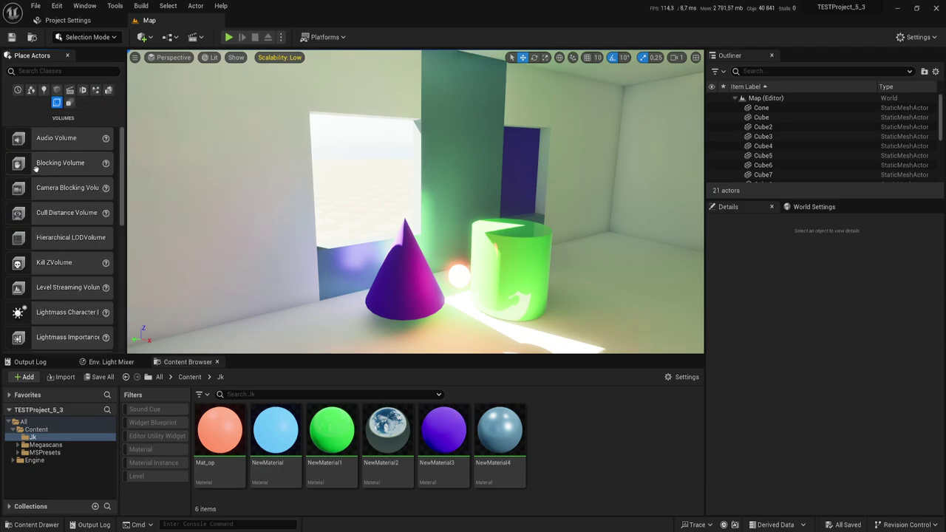
scroll(71, 214, "down", 2)
scroll(92, 261, "down", 5)
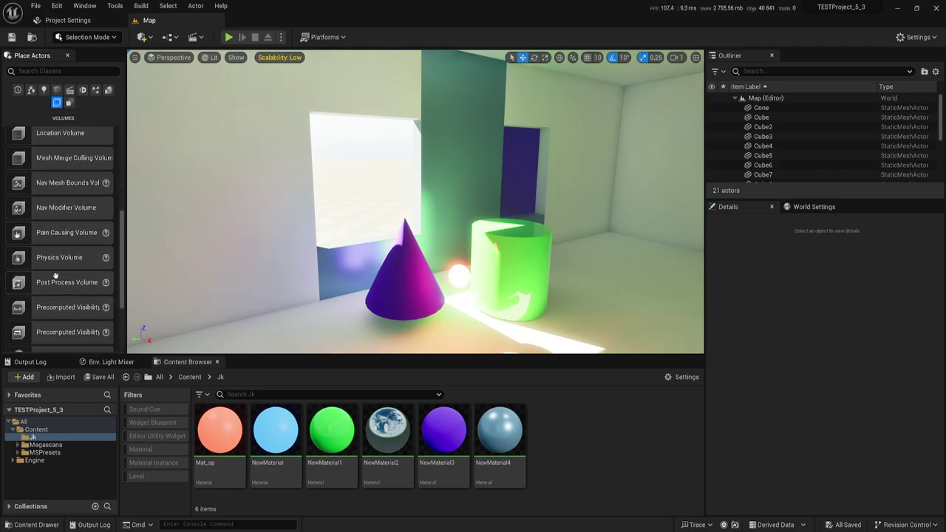
mouse_move(59, 281)
left_mouse_down()
mouse_move(296, 222)
mouse_move(318, 197)
mouse_move(296, 198)
mouse_move(326, 198)
left_mouse_up()
Scale the volume to 6.75 × 9.75 × 3.75 and move it to enclose the room
scroll(415, 201, "down", 3)
key("r")
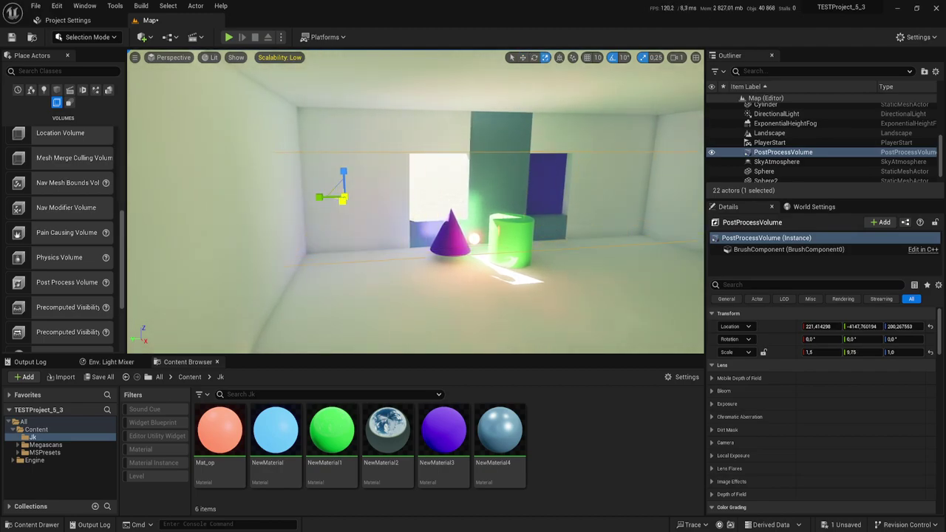
scroll(368, 168, "down", 6)
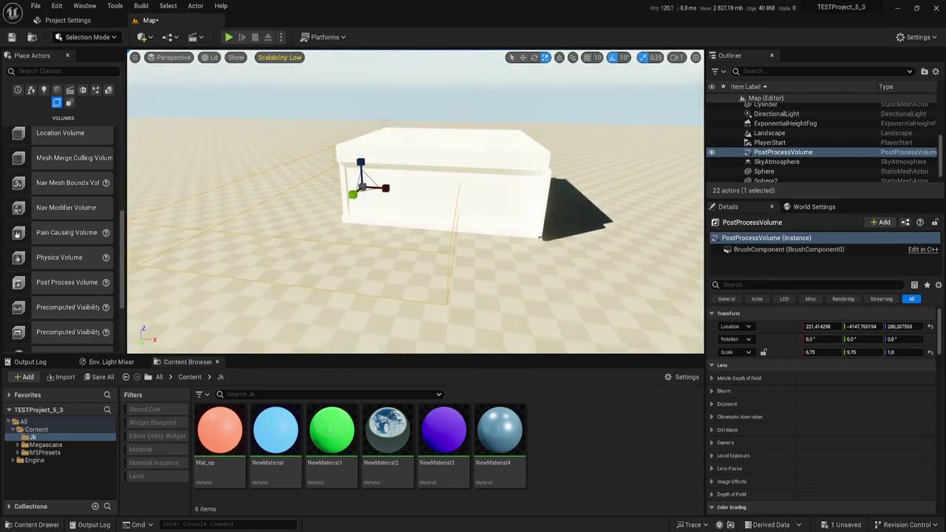
left_click_drag(366, 164, 366, 156)
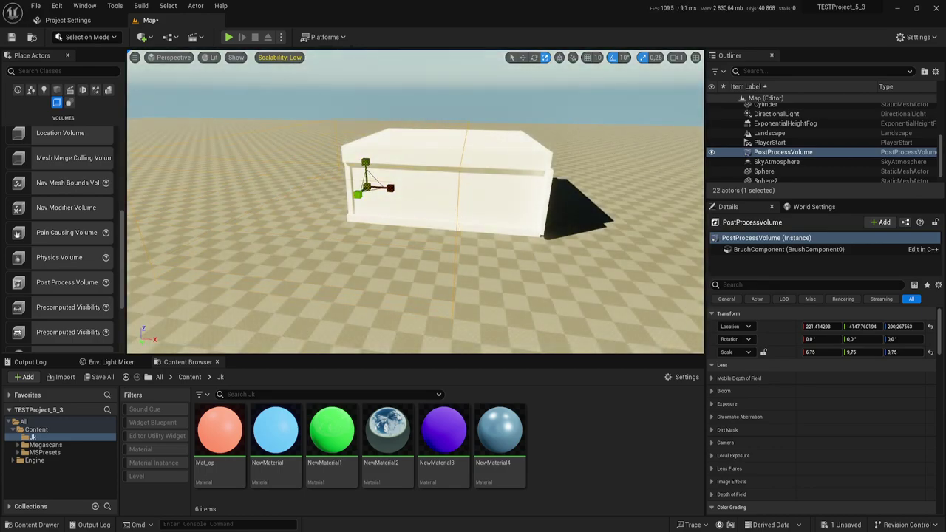
key("w")
mouse_move(358, 194)
left_mouse_down()
mouse_move(393, 162)
mouse_move(458, 166)
left_mouse_up()
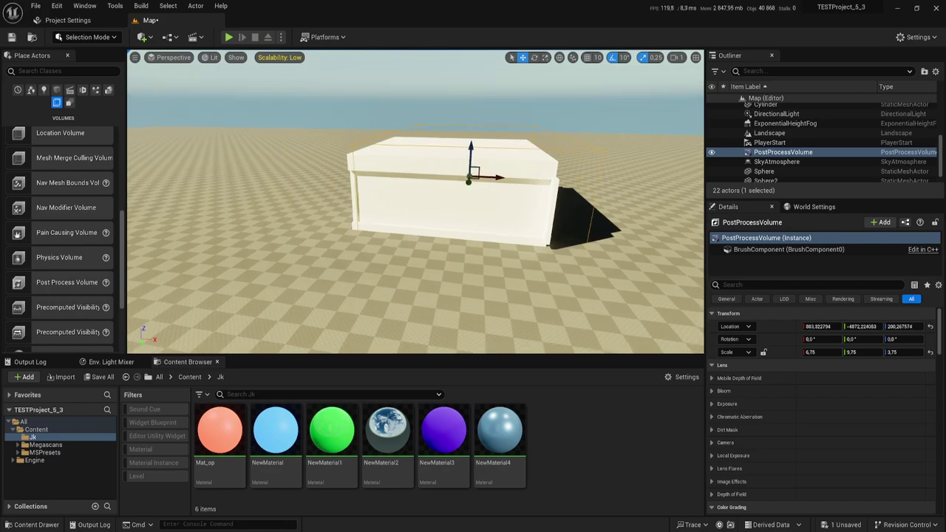
right_click_drag(458, 166, 414, 185)
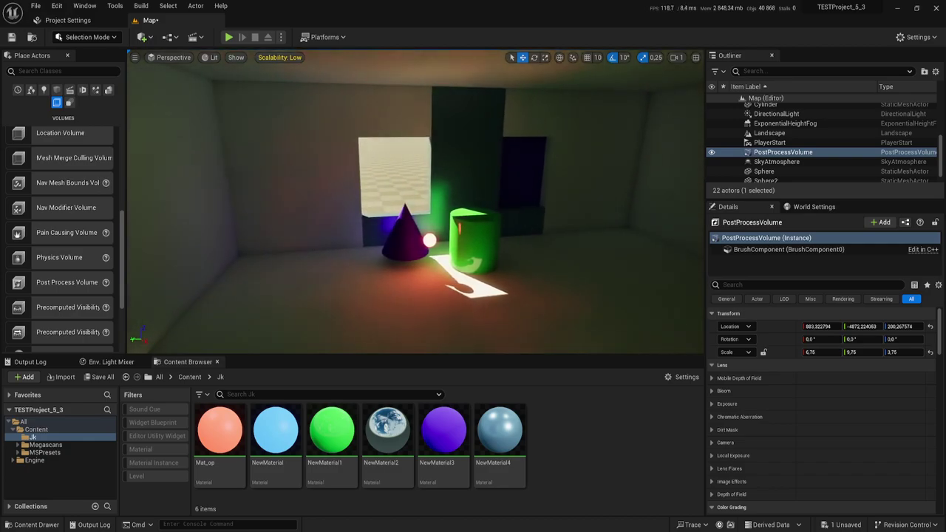
Override the volume's exposure with Min EV100 -1.0 and Max EV100 1.0
left_click(713, 404)
scroll(776, 421, "down", 2)
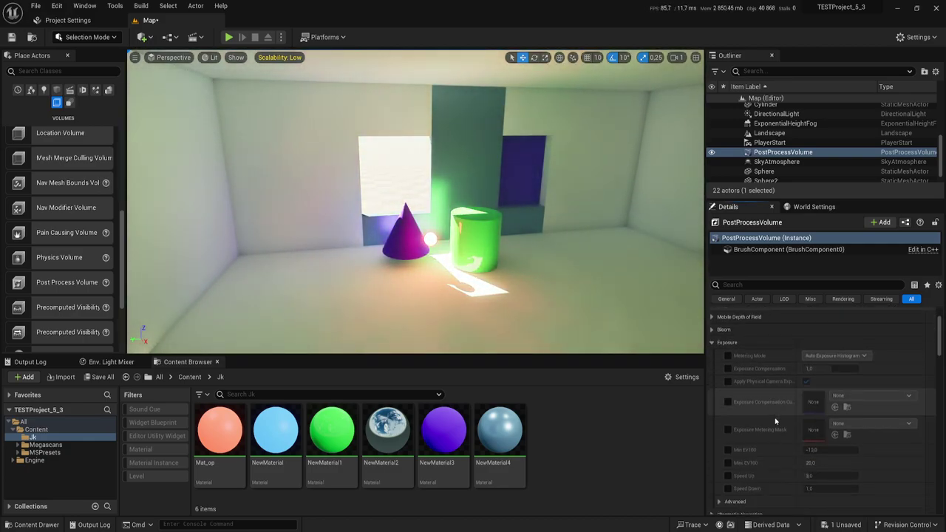
left_click(728, 450)
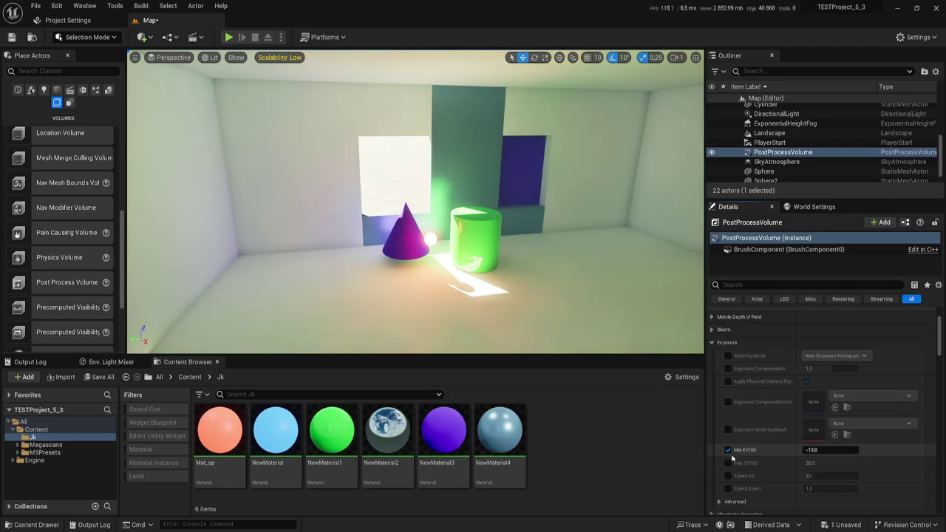
left_click(729, 464)
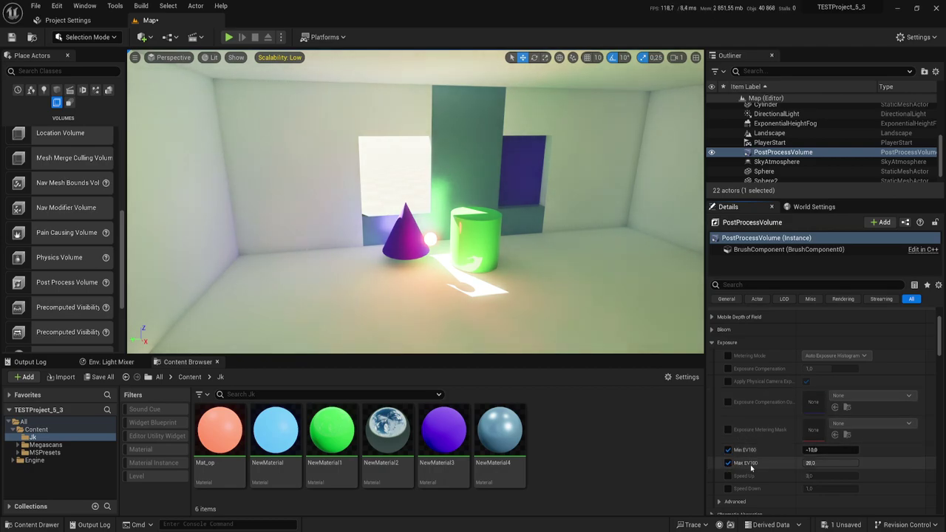
left_click(833, 450)
type("-1")
left_click(824, 463)
type("1")
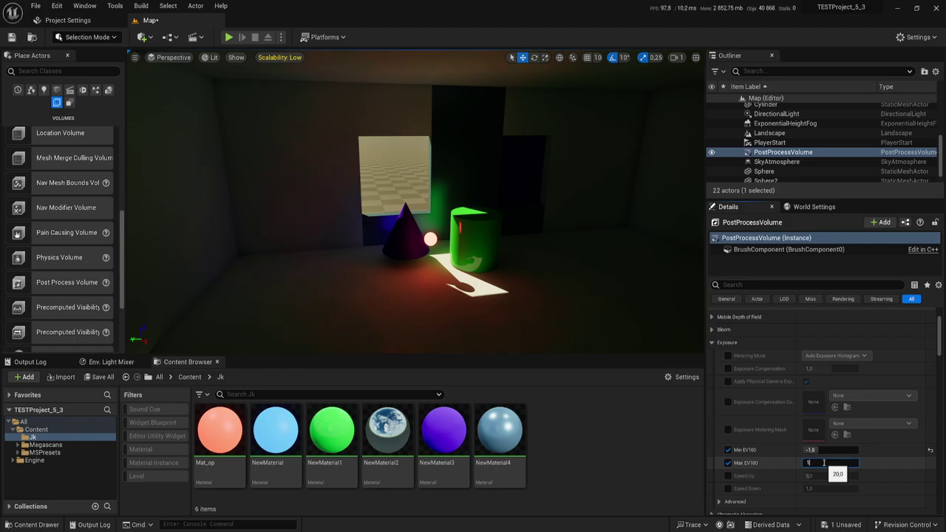
key("Return")
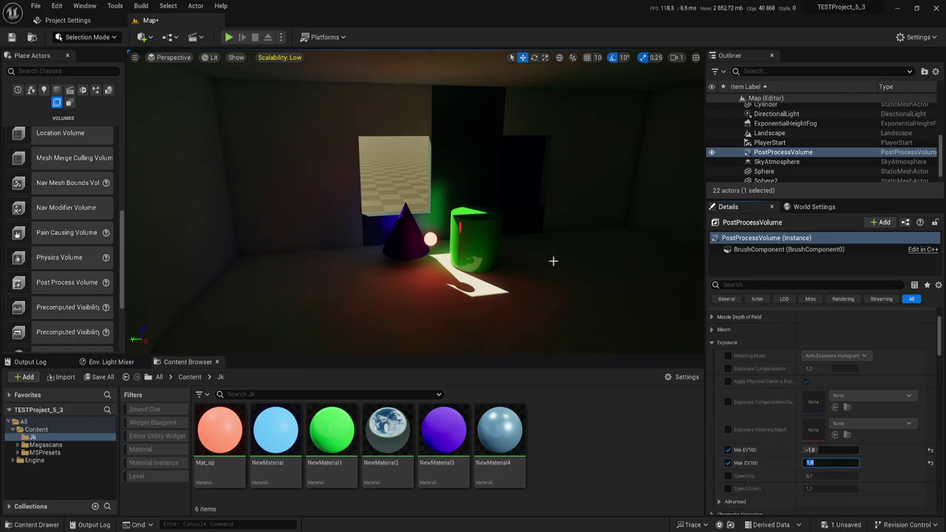
Look around the dark room, nudging the glowing sphere sideways and back
left_click_drag(553, 261, 553, 221)
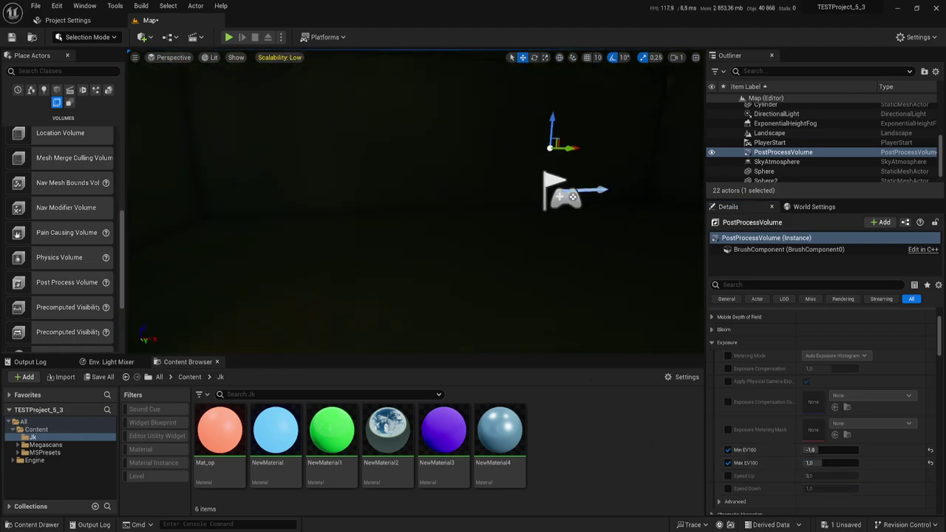
right_click_drag(553, 222, 414, 244)
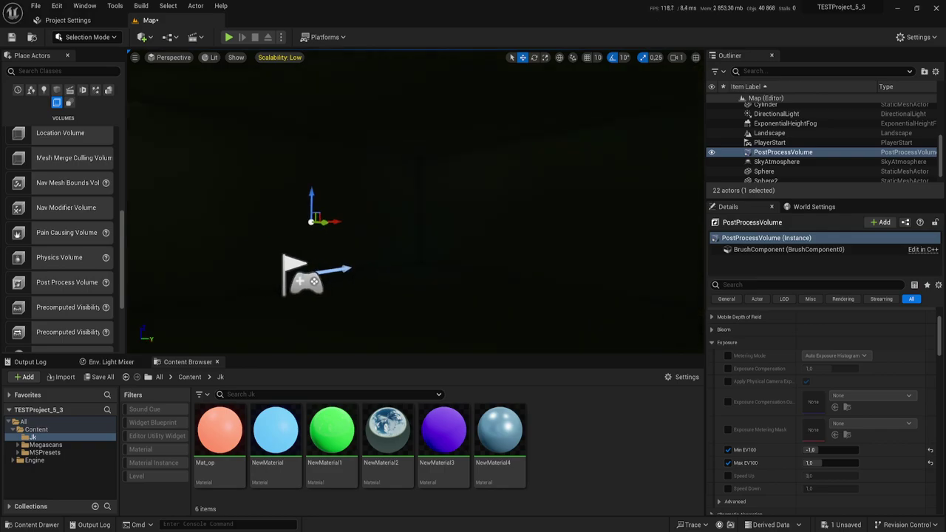
right_click_drag(491, 250, 414, 244)
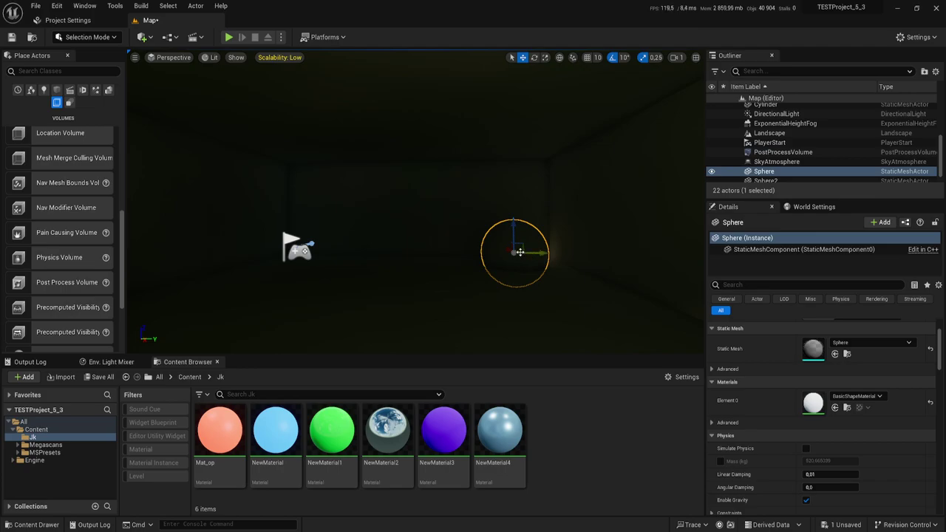
mouse_move(540, 253)
left_mouse_down()
mouse_move(405, 264)
mouse_move(479, 251)
left_mouse_up()
mouse_move(479, 252)
right_mouse_down()
mouse_move(444, 244)
mouse_move(412, 270)
right_mouse_up()
Lower the purple cone and move it next to the green cylinder
left_click(412, 269)
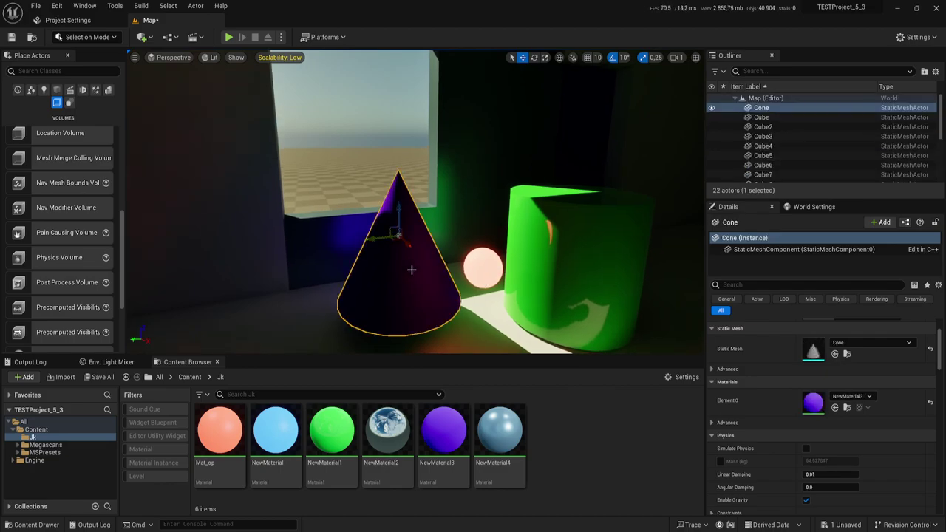
right_click_drag(356, 222, 352, 189)
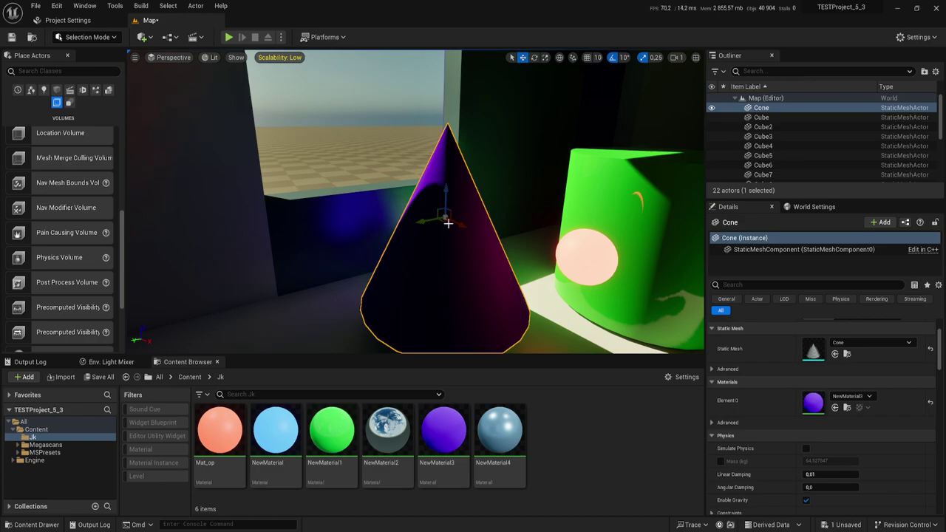
left_click_drag(447, 197, 451, 213)
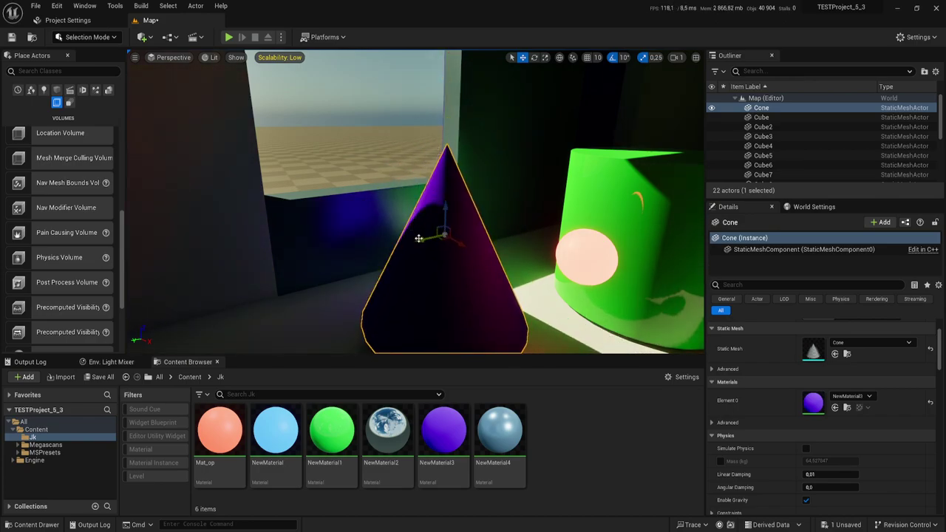
left_click_drag(418, 238, 445, 235)
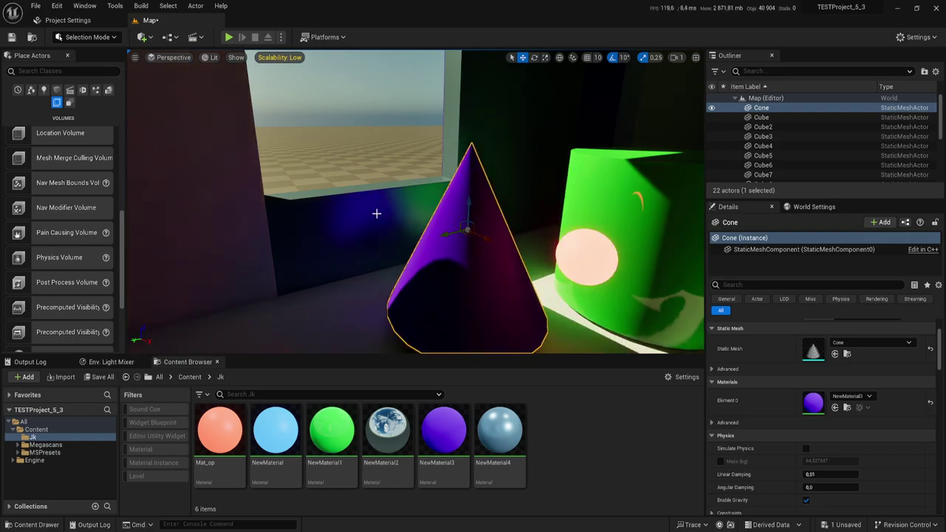
left_click_drag(482, 237, 444, 235)
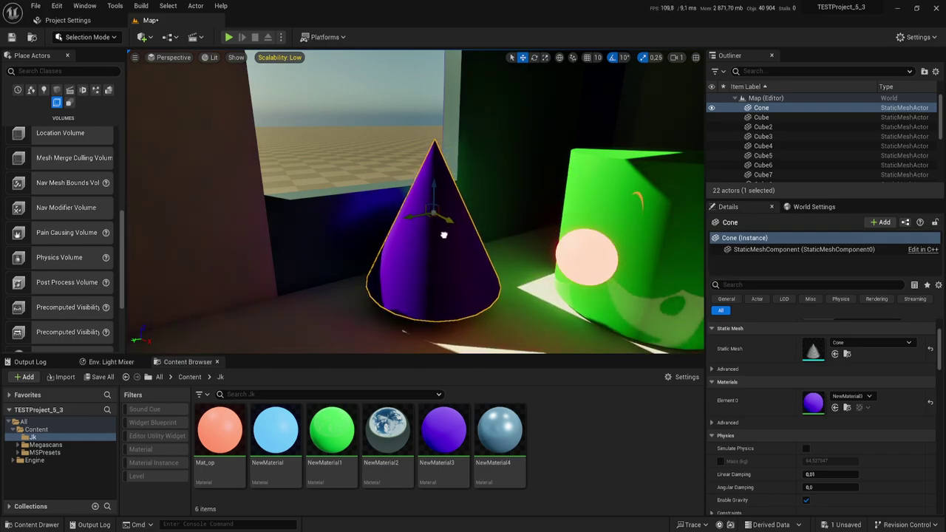
mouse_move(416, 221)
right_mouse_down()
mouse_move(473, 221)
mouse_move(400, 254)
right_mouse_up()
mouse_move(446, 219)
left_mouse_down()
mouse_move(329, 217)
mouse_move(356, 258)
left_mouse_up()
right_click_drag(389, 169, 418, 211)
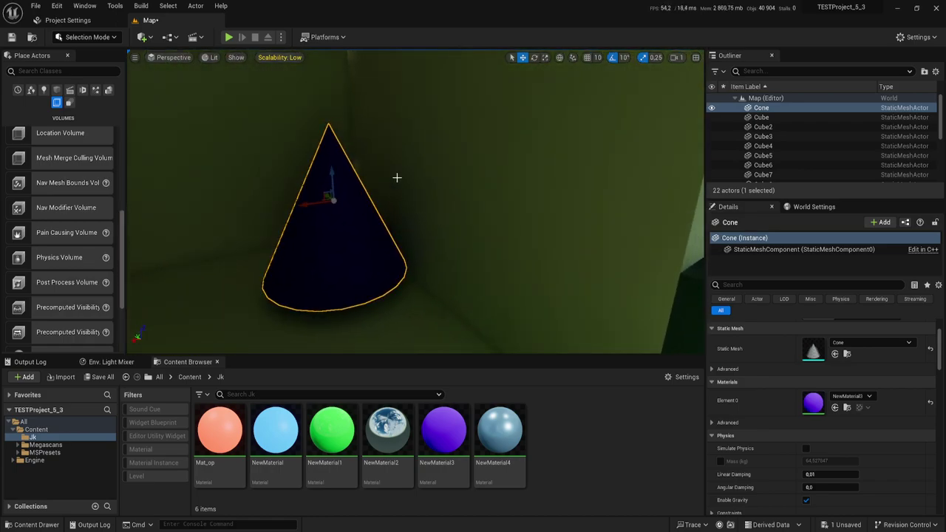
right_click_drag(397, 178, 370, 193)
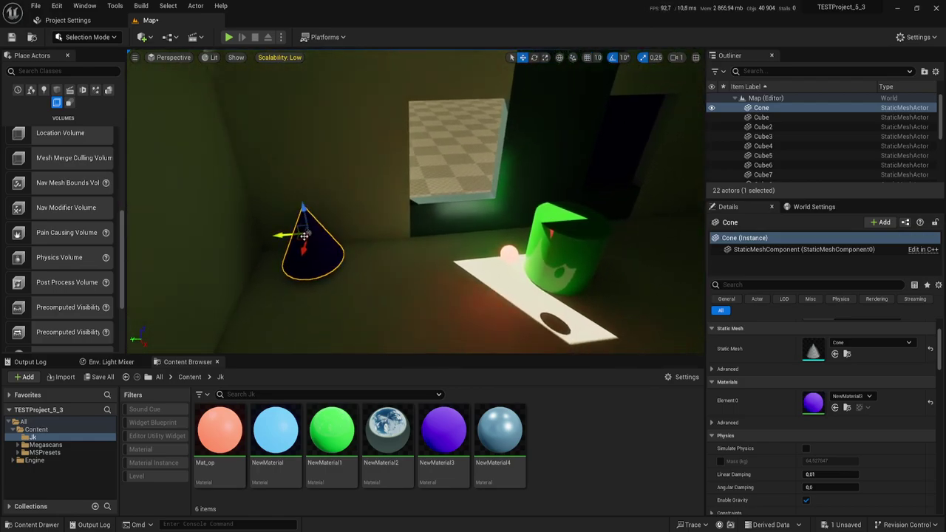
left_click_drag(297, 236, 481, 236)
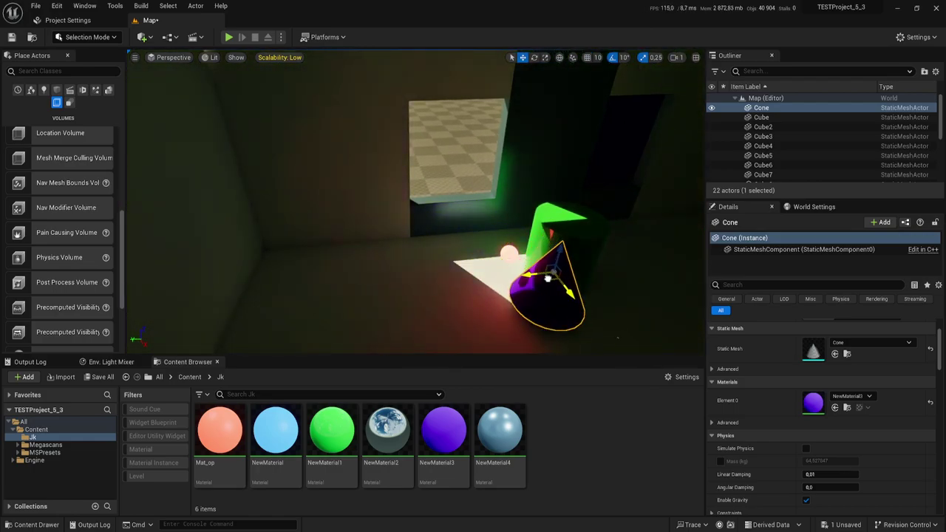
right_click_drag(480, 236, 451, 244)
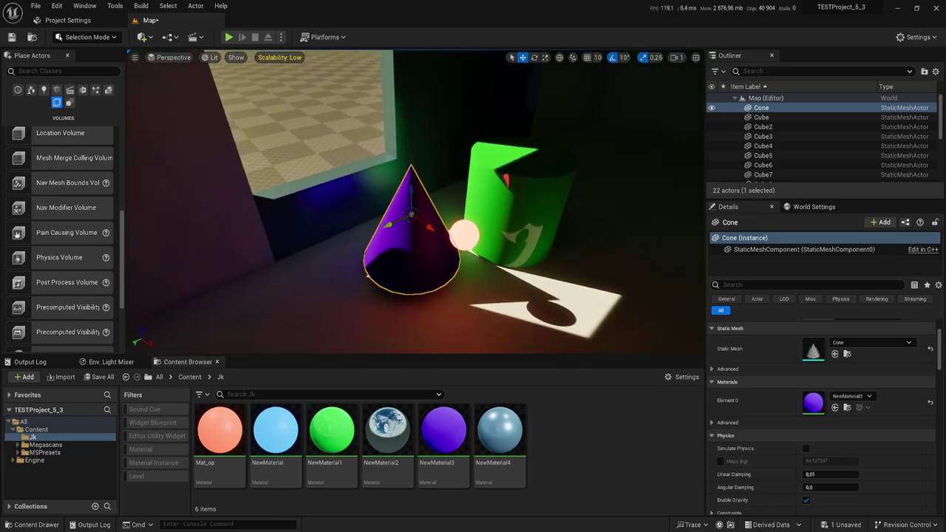
right_click_drag(362, 246, 418, 245)
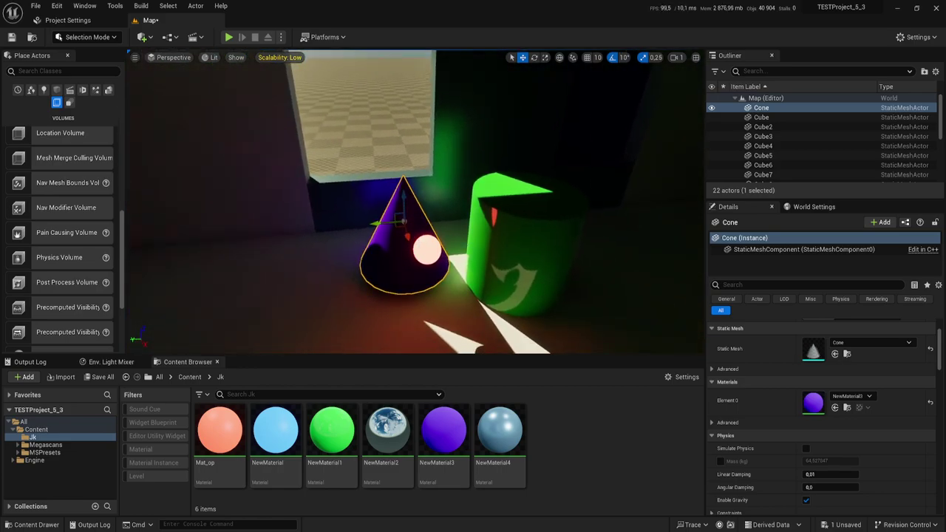
Move the glowing sphere left toward the back wall and select the Mat_op material
left_click(426, 249)
left_click_drag(418, 252, 207, 251)
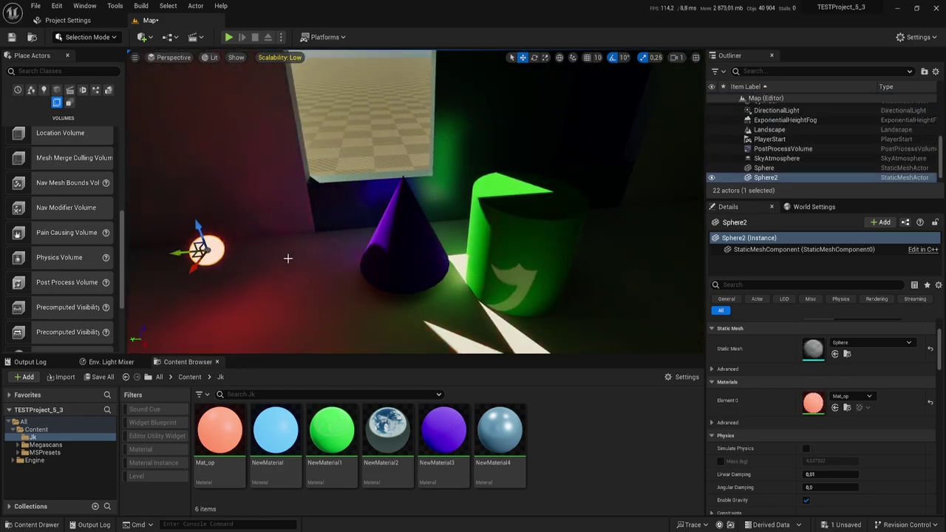
right_click_drag(288, 255, 466, 244)
right_click_drag(330, 278, 344, 278)
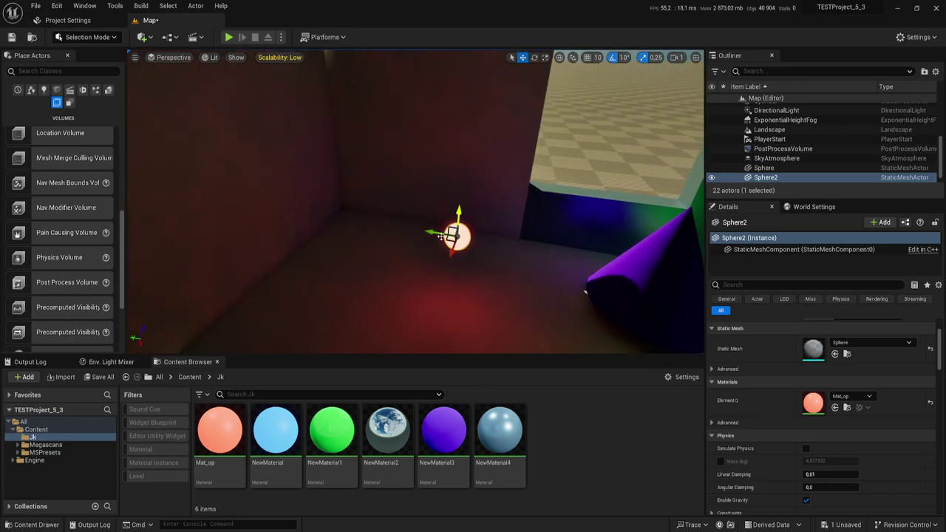
left_click_drag(453, 237, 355, 214)
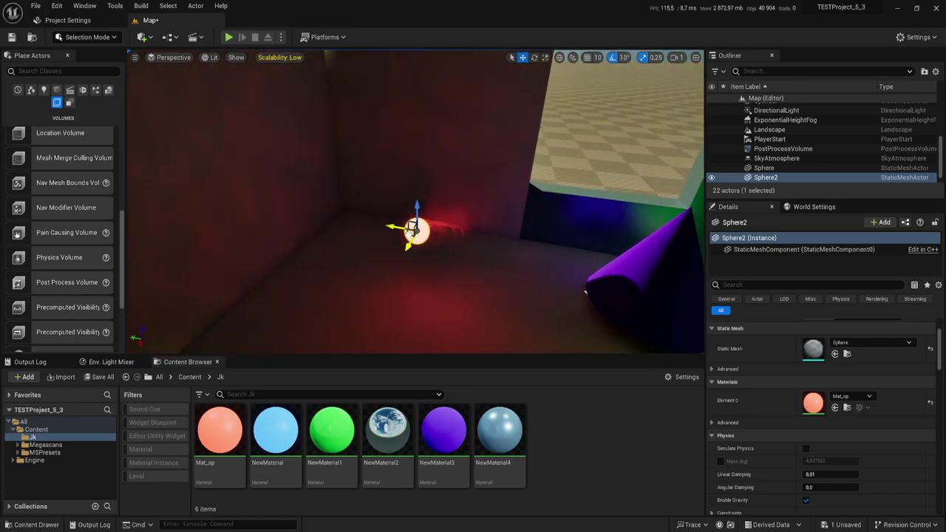
left_click(230, 442)
Inspect the Mat_op material graph, close it, and raise the glowing sphere in the corner
double_click(231, 442)
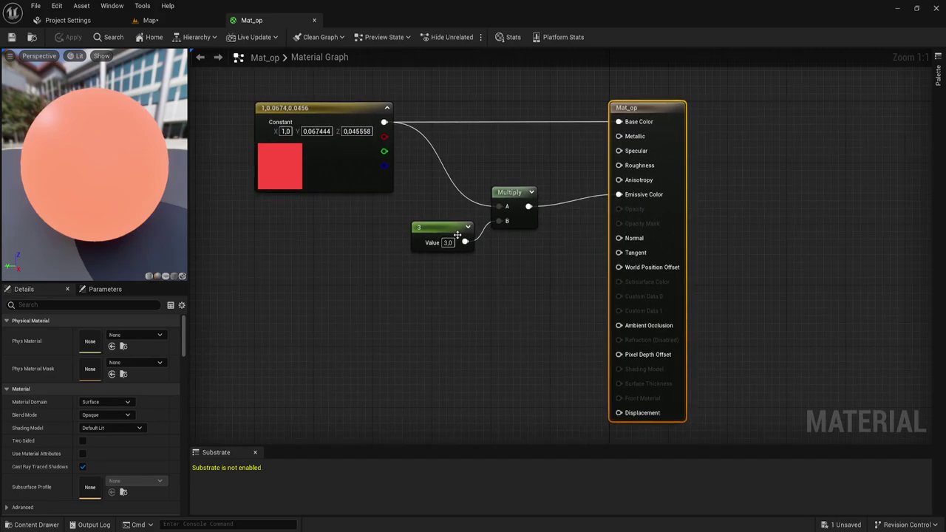
left_click_drag(305, 82, 580, 298)
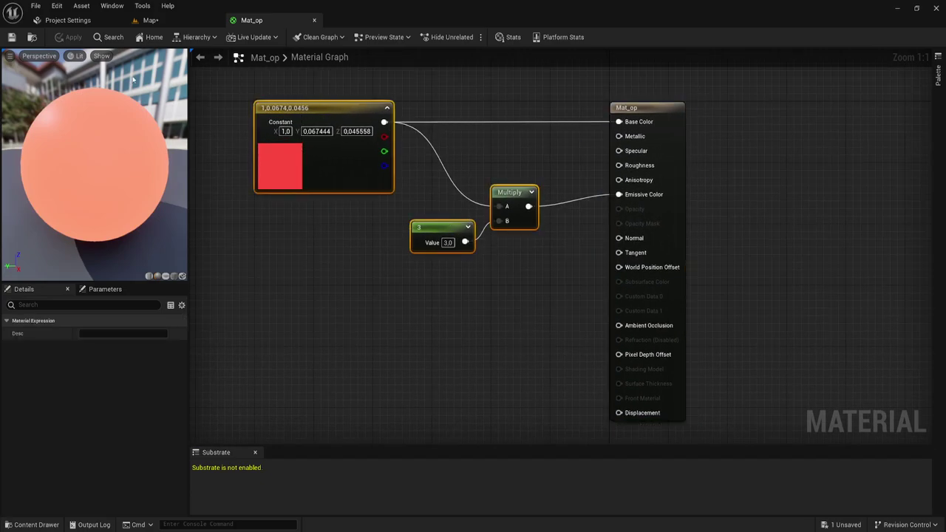
left_click(313, 21)
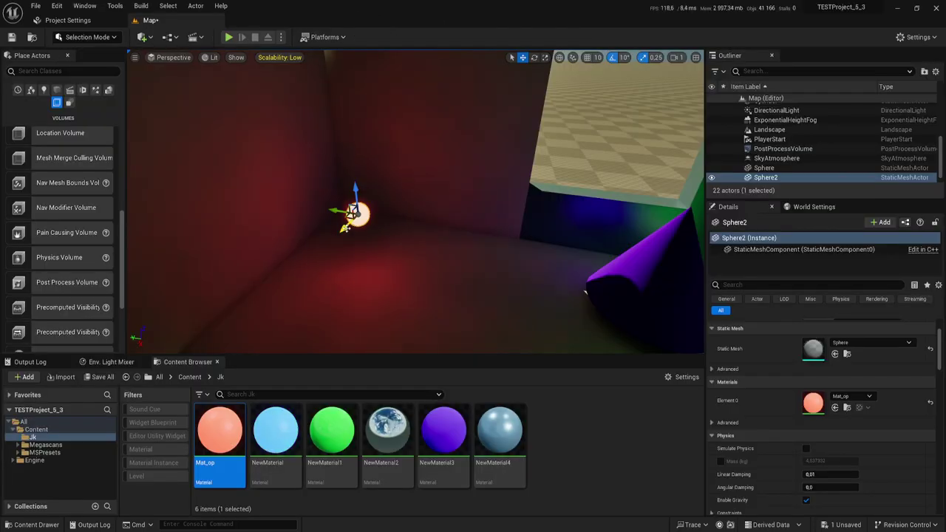
left_click_drag(356, 193, 274, 120)
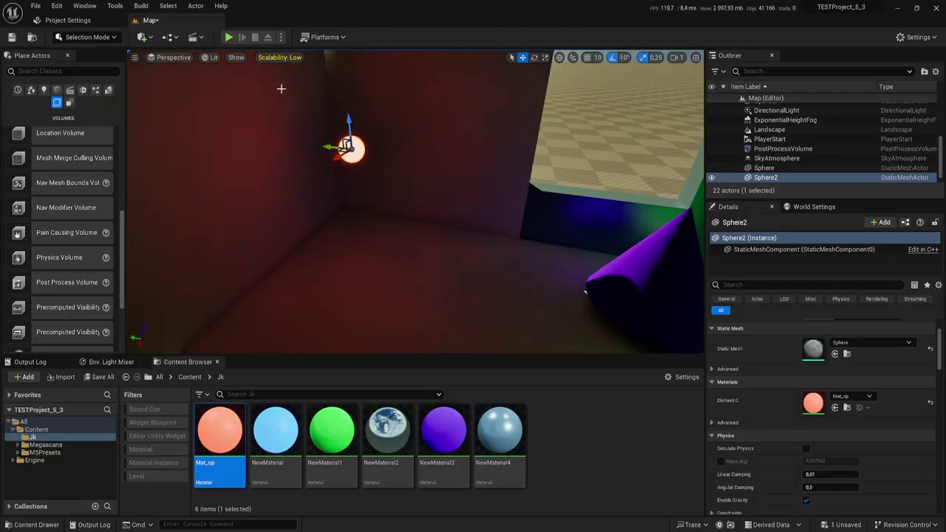
right_click_drag(427, 198, 427, 198)
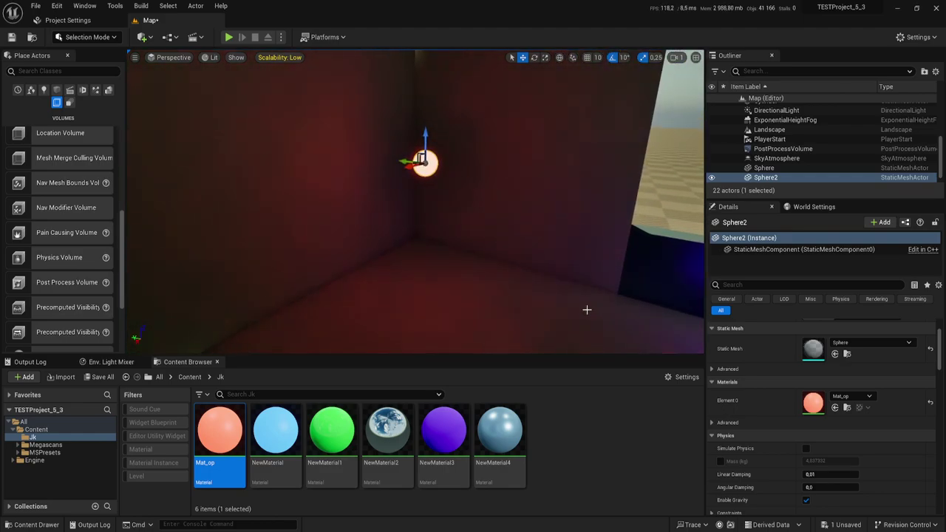
Override the PostProcessVolume's Global Illumination and Reflections methods to Lumen, then expand Lumen Global Illumination
left_click(782, 149)
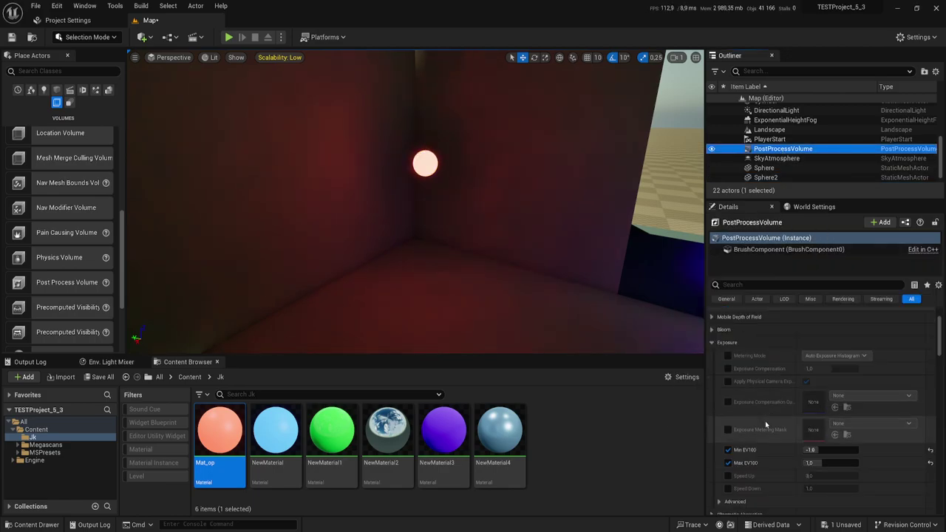
scroll(793, 406, "down", 3)
scroll(789, 407, "down", 2)
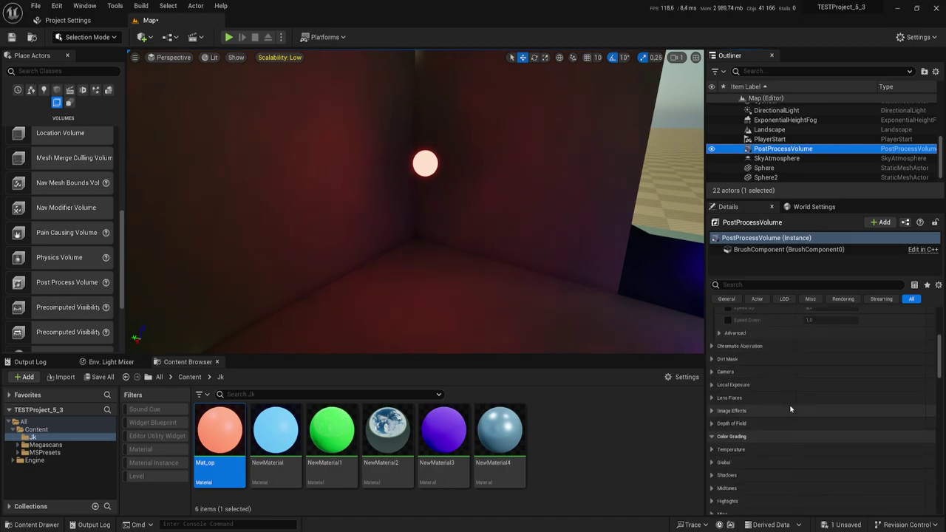
scroll(783, 388, "down", 3)
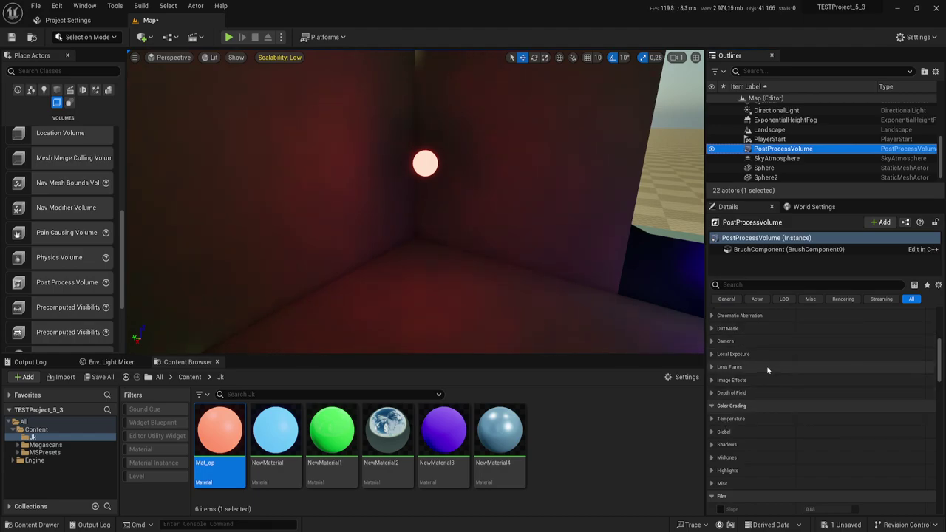
scroll(750, 403, "down", 3)
scroll(754, 370, "up", 2)
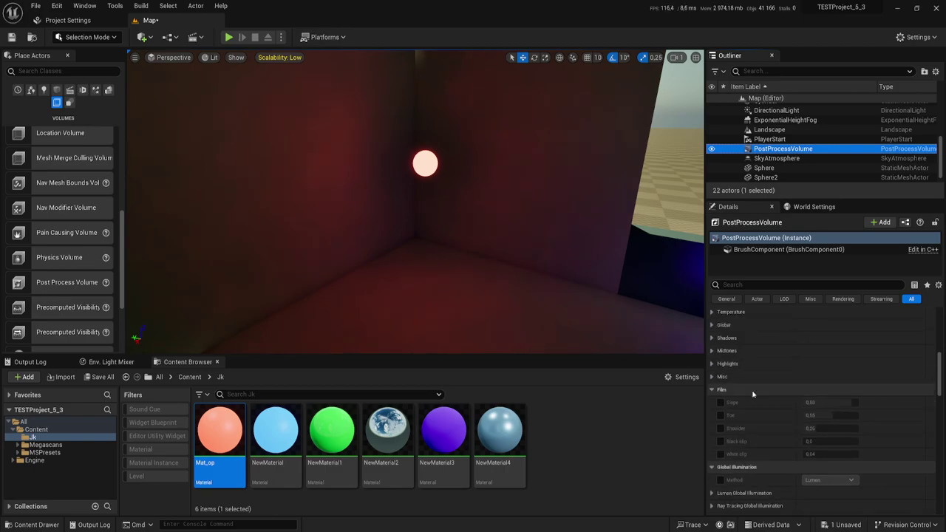
scroll(729, 376, "down", 3)
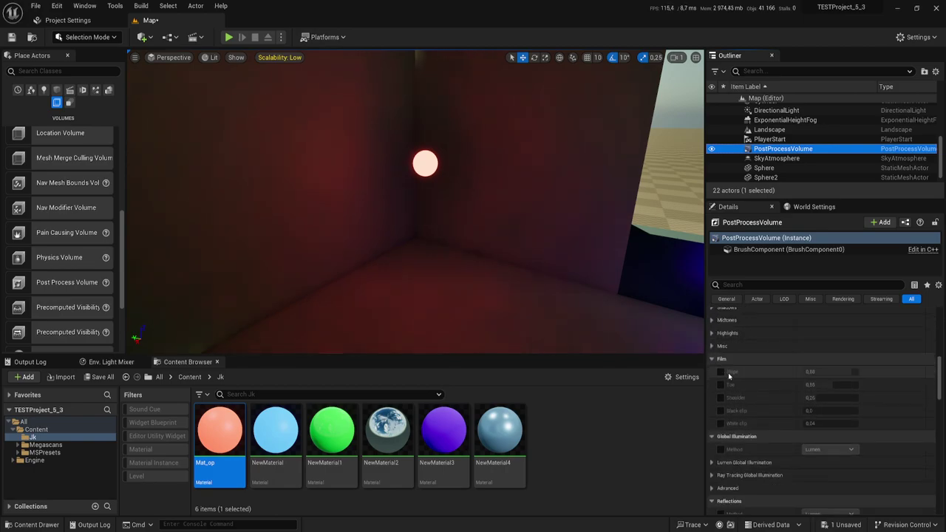
scroll(743, 366, "down", 3)
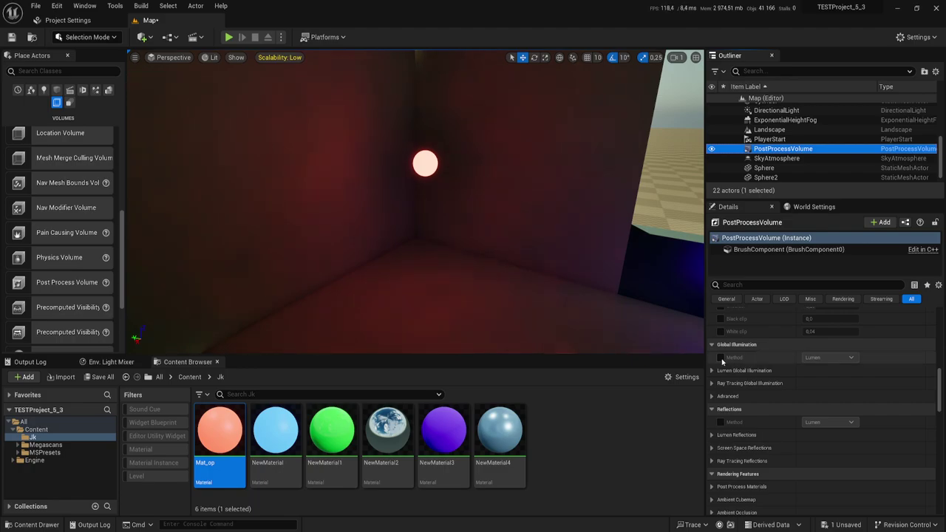
left_click(721, 358)
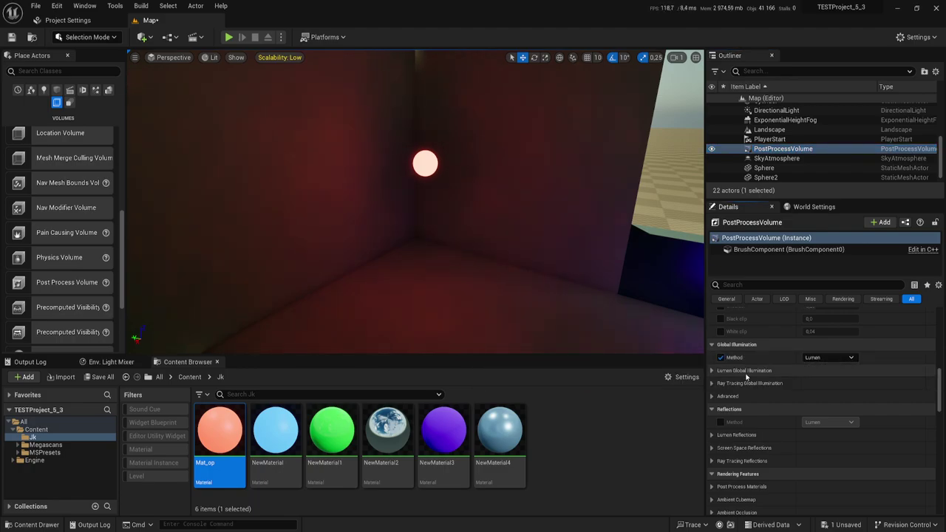
left_click(722, 422)
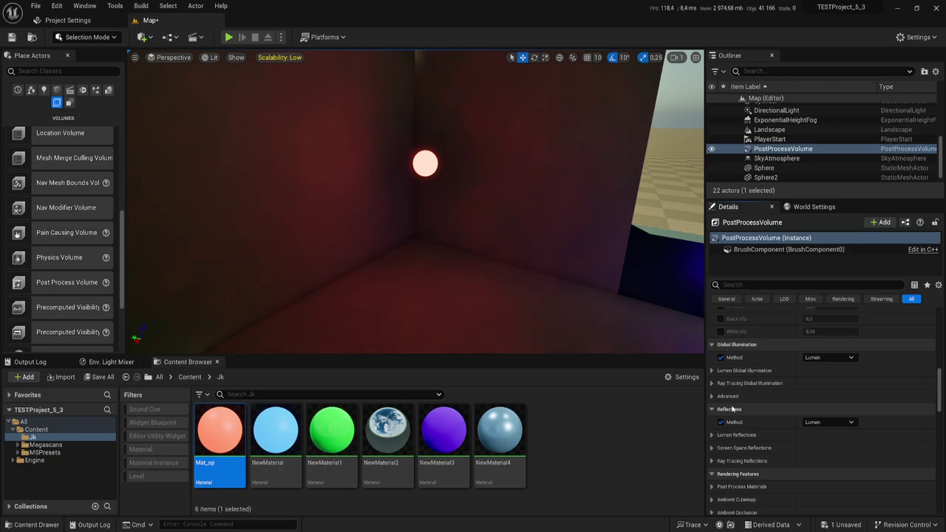
scroll(836, 429, "down", 1)
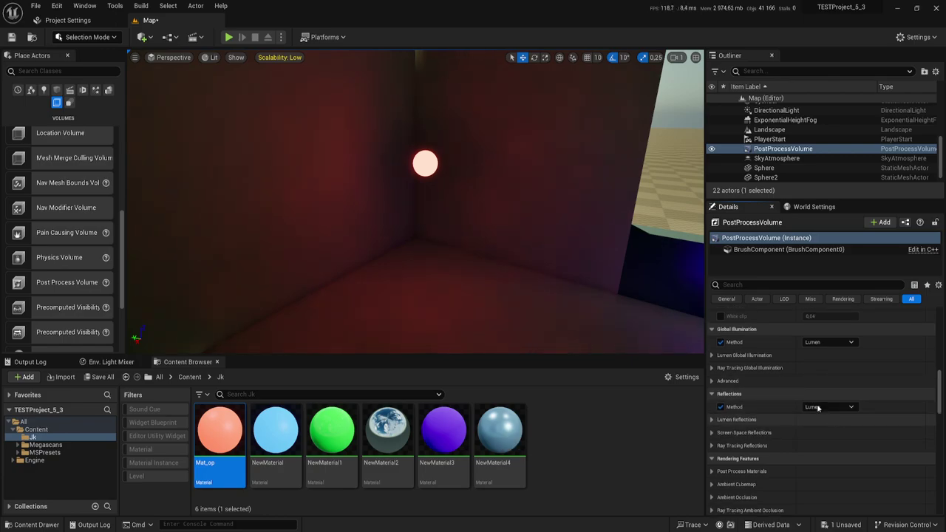
left_click(713, 356)
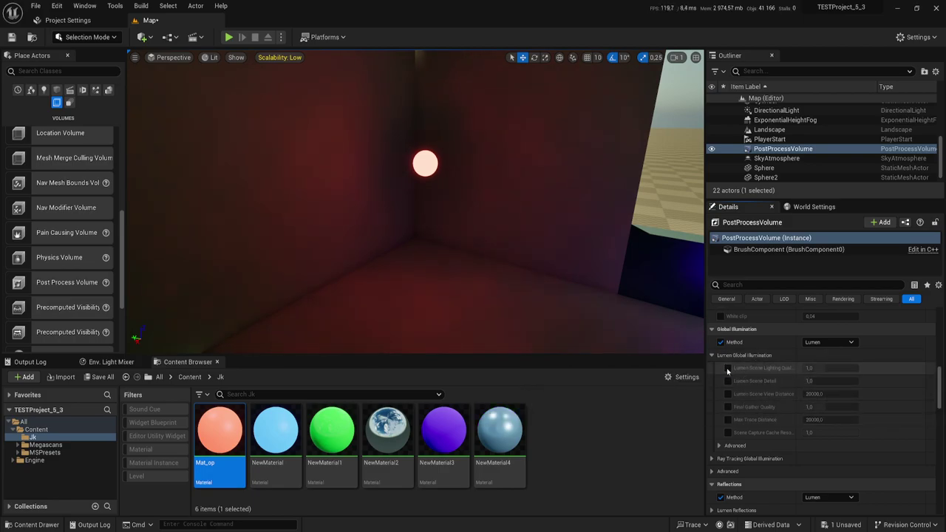
Try overriding Lumen Scene Lighting Quality (2,0, then 0,25), then turn the override back off
left_click(728, 369)
left_click_drag(838, 369, 857, 369)
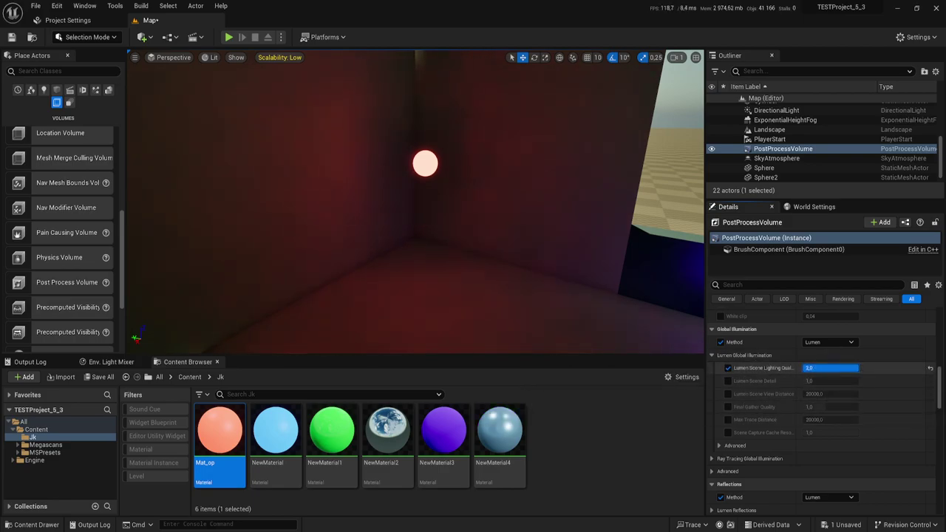
type("0,25")
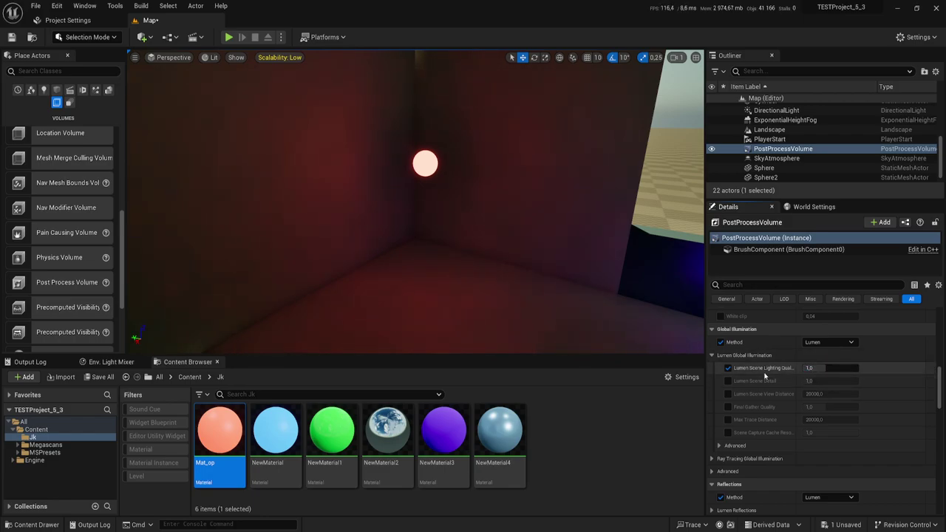
left_click(728, 368)
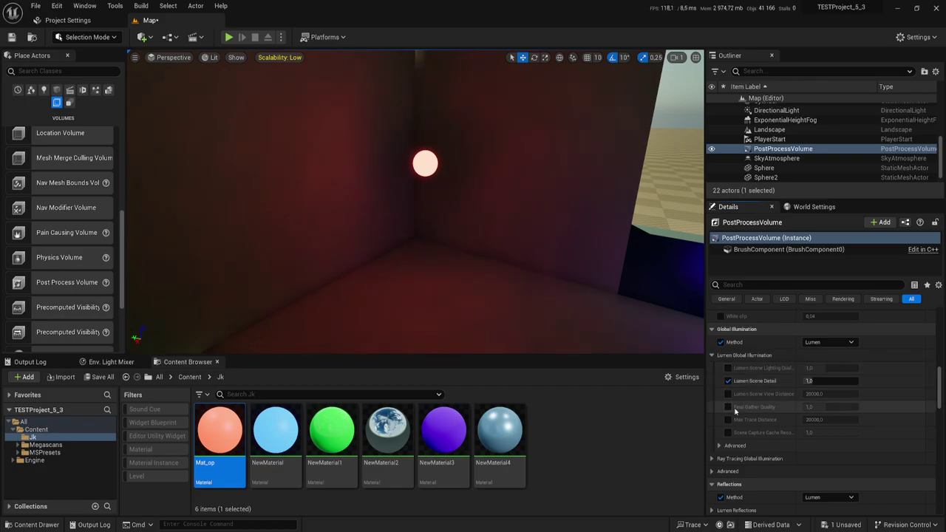
Override Lumen Scene Detail, raising it near 4,0 then lowering it to about 1,58
left_click(728, 381)
left_click_drag(820, 381, 858, 380)
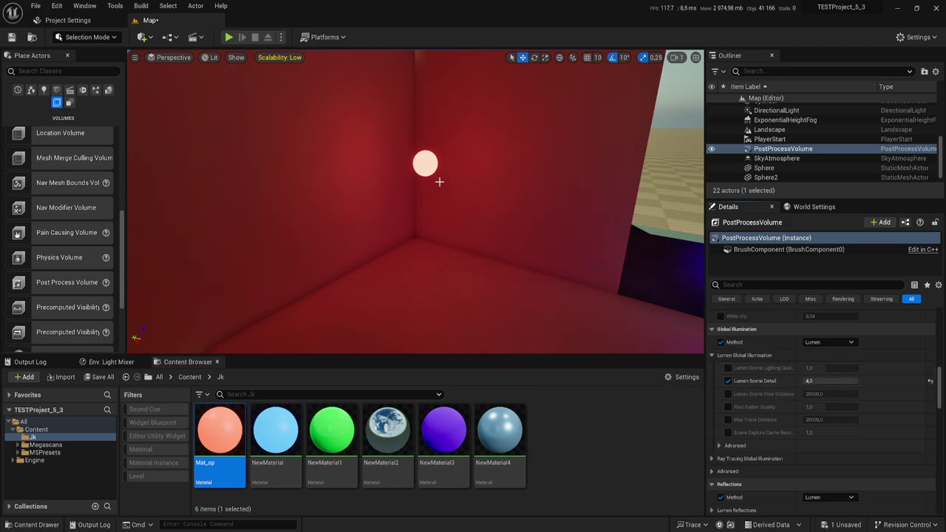
mouse_move(822, 382)
left_mouse_down()
mouse_move(839, 381)
mouse_move(811, 381)
left_mouse_up()
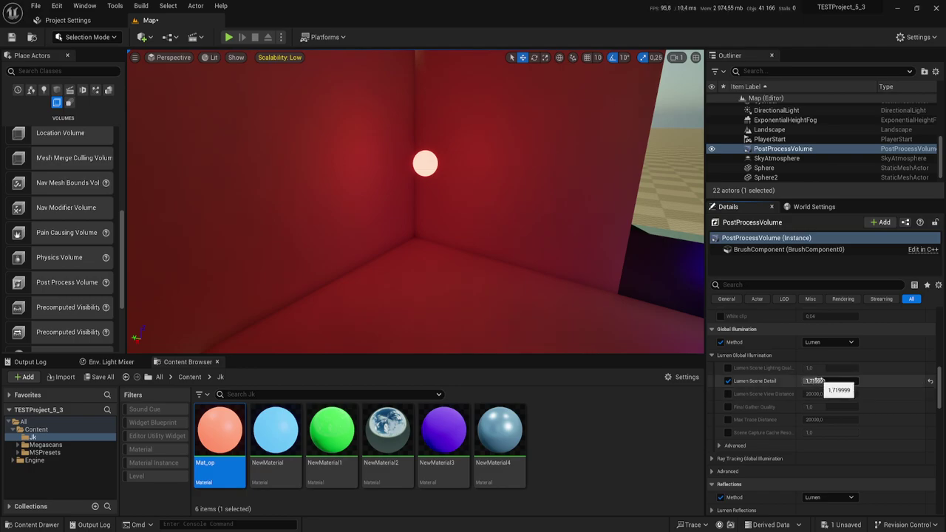
left_click_drag(832, 382, 806, 381)
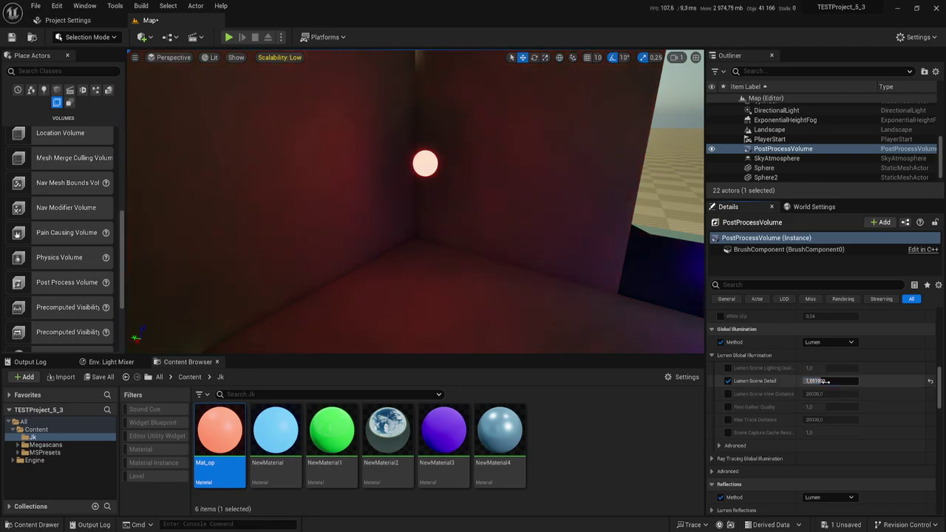
Reset and disable Lumen Scene Detail, and override Final Gather Quality at 0,25 while checking the walls
left_click(930, 385)
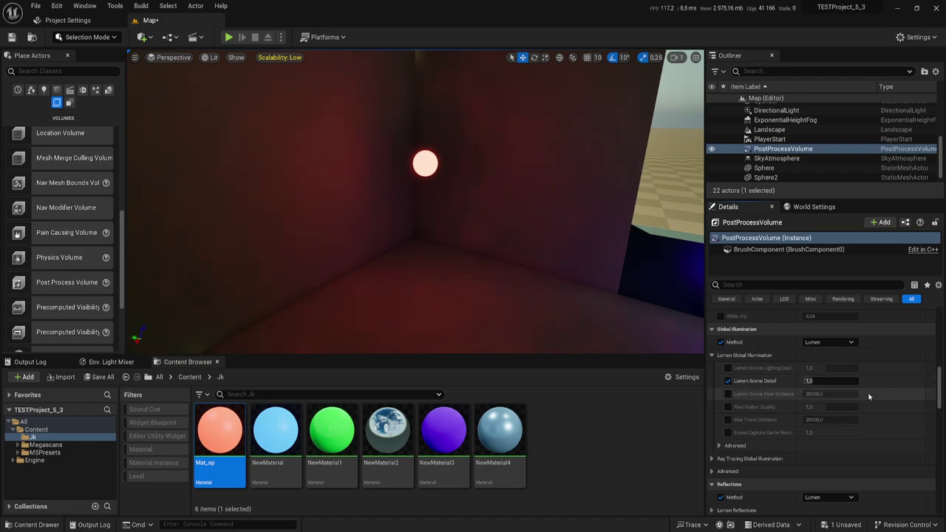
left_click(728, 381)
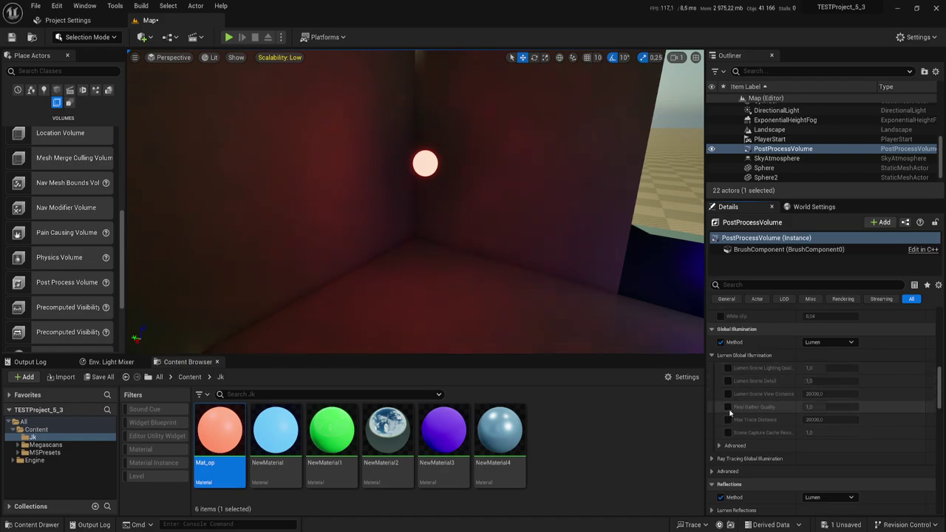
left_click(728, 407)
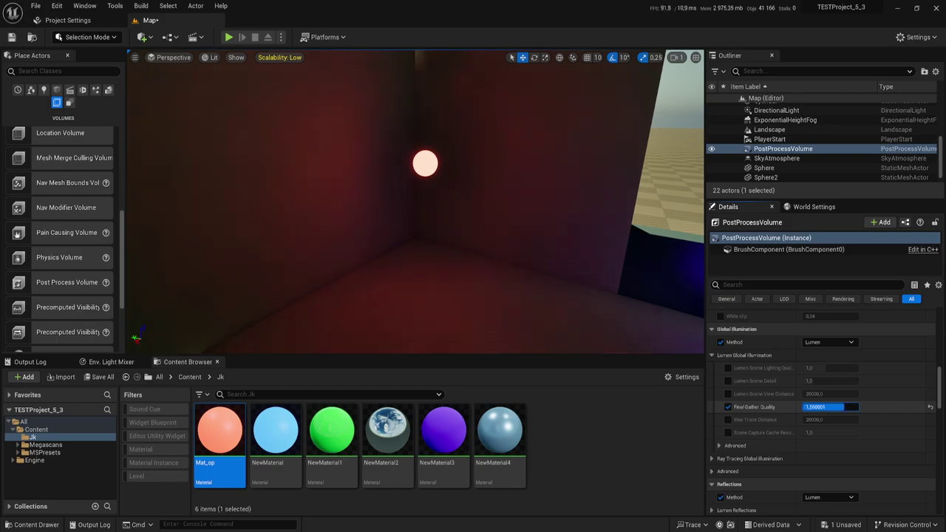
type("0,25")
key("Return")
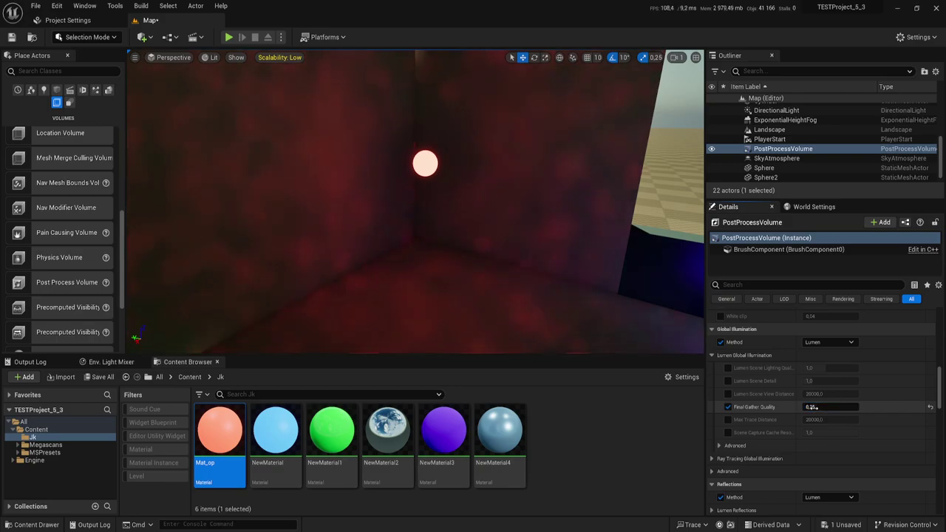
mouse_move(510, 188)
right_mouse_down()
mouse_move(502, 147)
mouse_move(503, 188)
right_mouse_up()
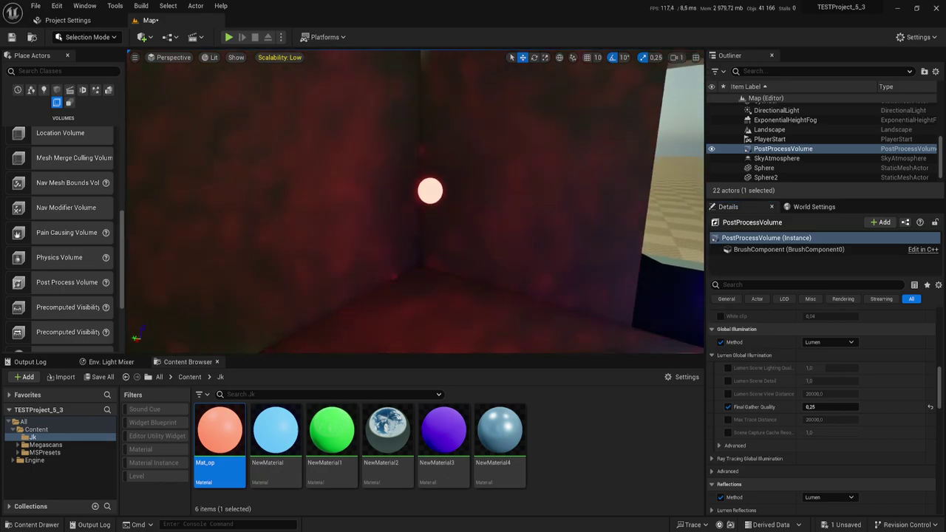
right_click_drag(503, 189, 547, 189)
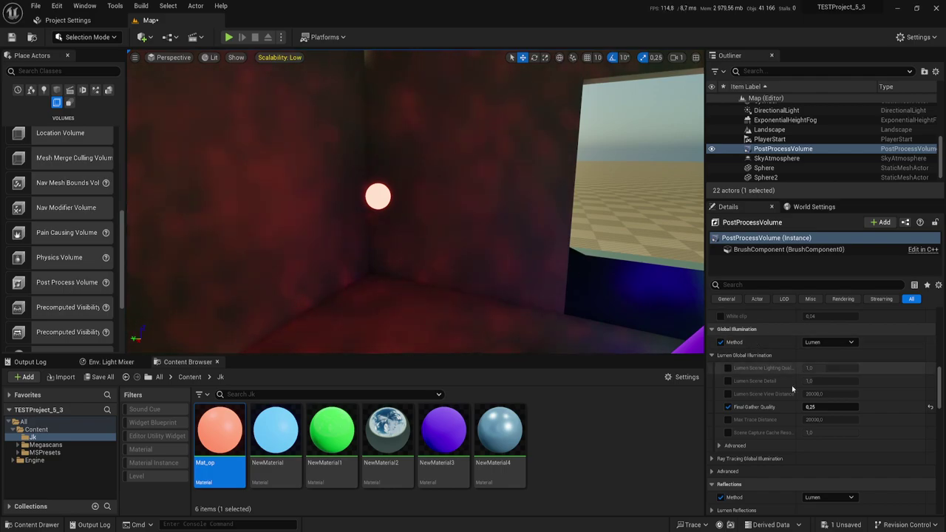
Re-enable Lumen Scene Detail at about 1,767998 and raise Final Gather Quality to 0,7988
left_click(729, 381)
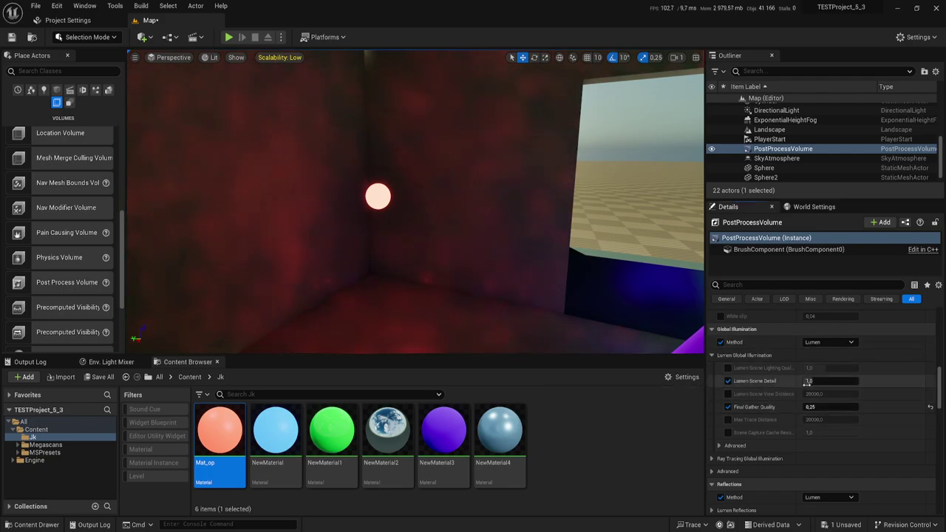
mouse_move(814, 380)
left_mouse_down()
mouse_move(857, 381)
mouse_move(808, 381)
left_mouse_up()
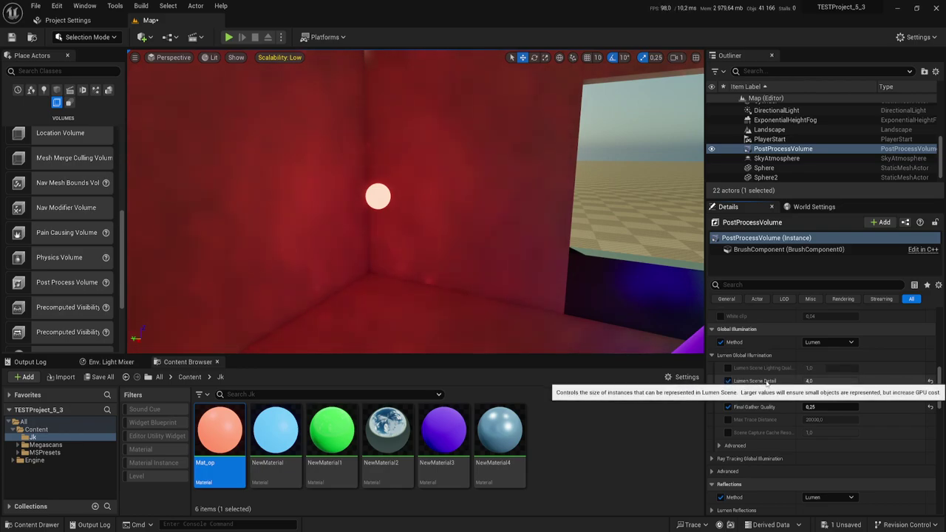
left_click_drag(813, 381, 808, 381)
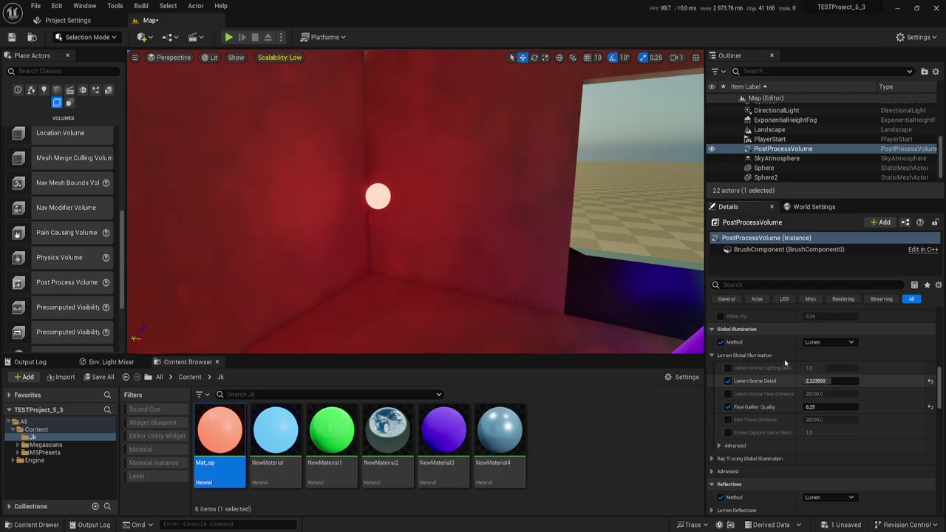
left_click(811, 406)
left_click_drag(812, 407, 821, 407)
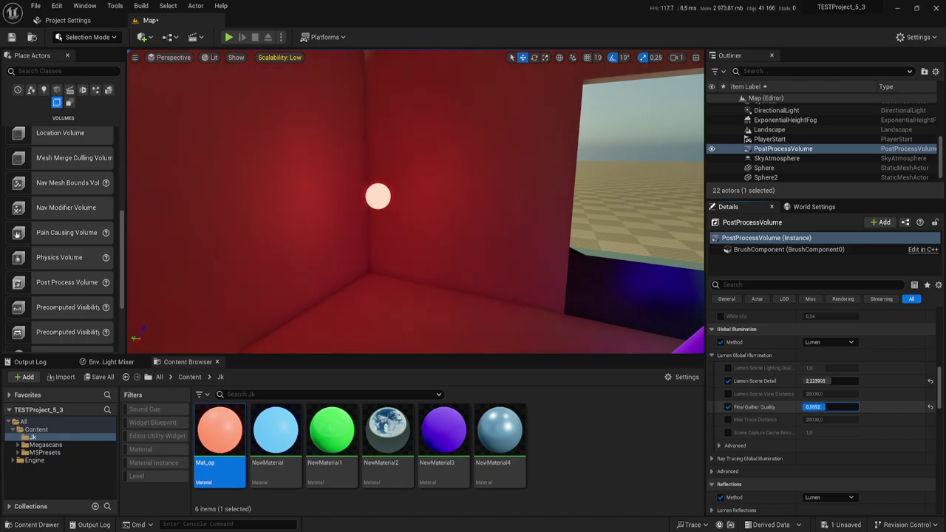
left_click_drag(813, 407, 832, 406)
key("Return")
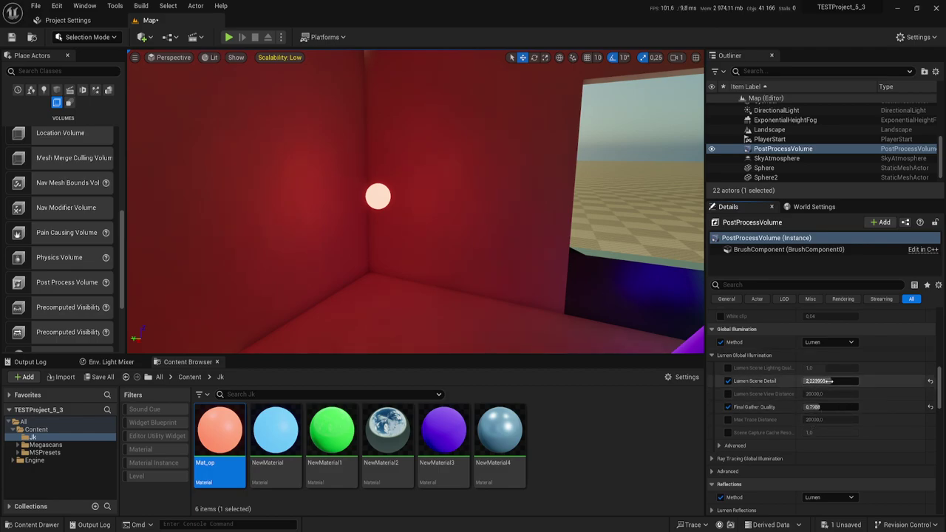
left_click_drag(821, 380, 827, 381)
left_click_drag(817, 407, 809, 408)
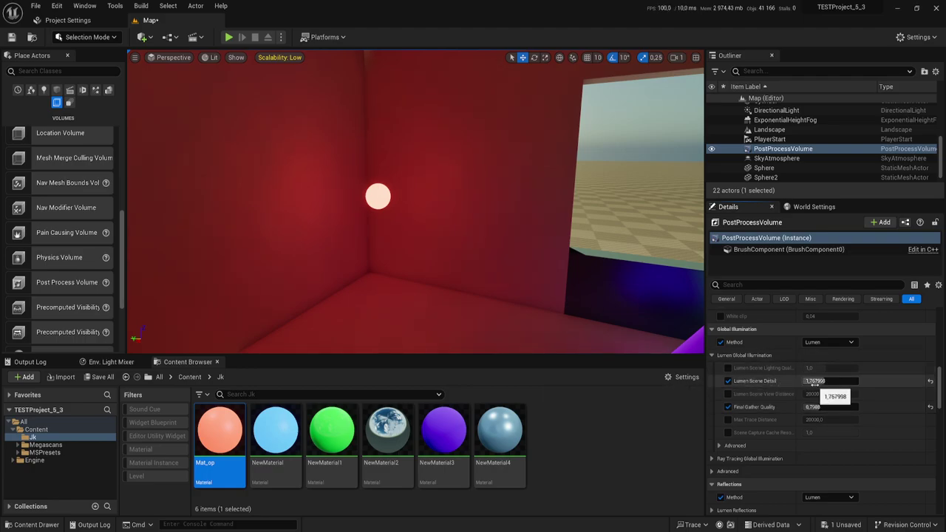
Turn on the viewport's frame-rate (FPS) display
left_click(135, 57)
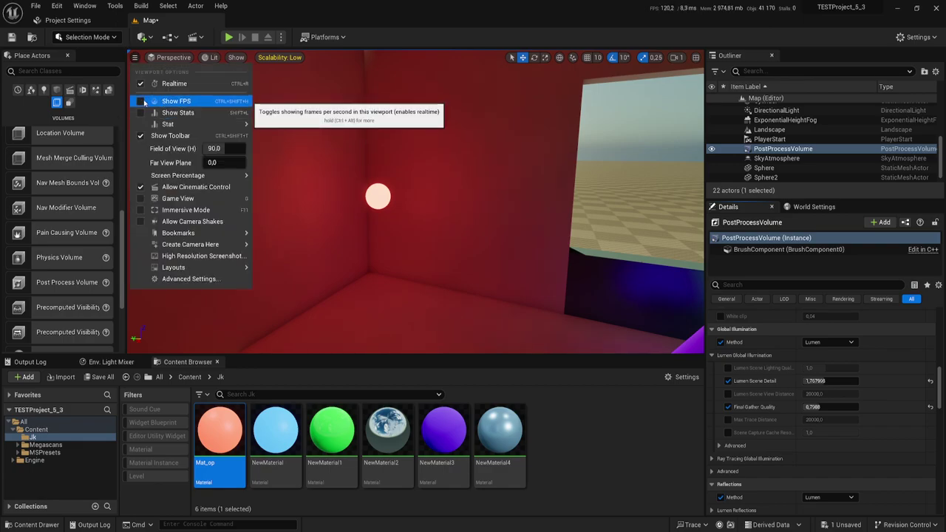
left_click(144, 102)
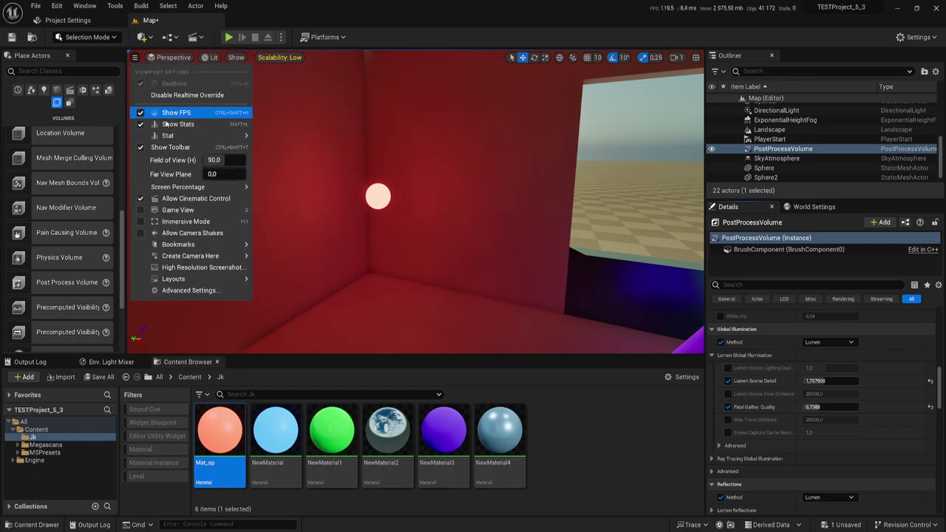
mouse_move(177, 136)
mouse_move(279, 139)
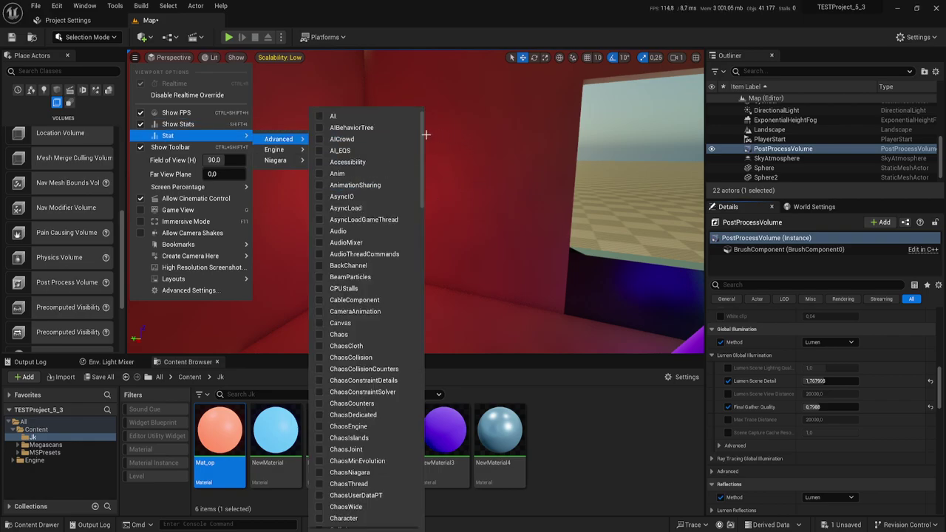
left_click(174, 111)
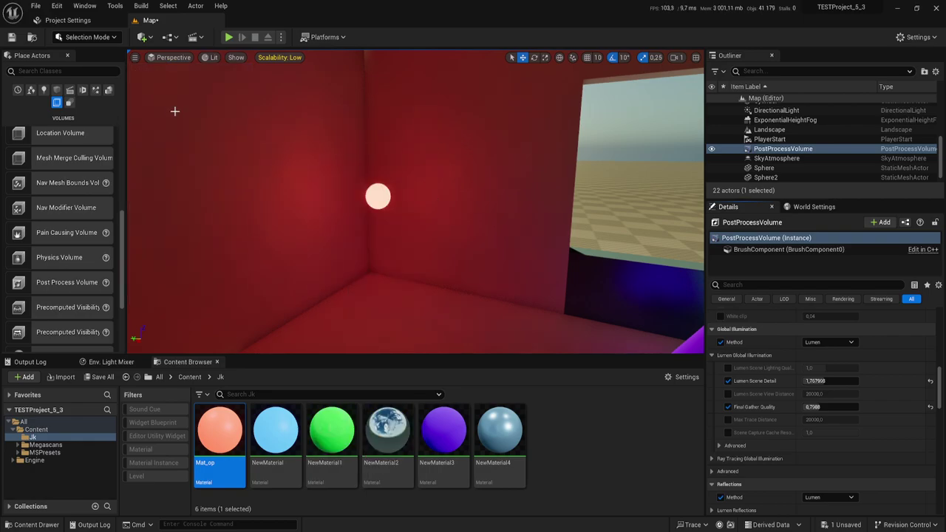
left_click(135, 57)
left_click(144, 107)
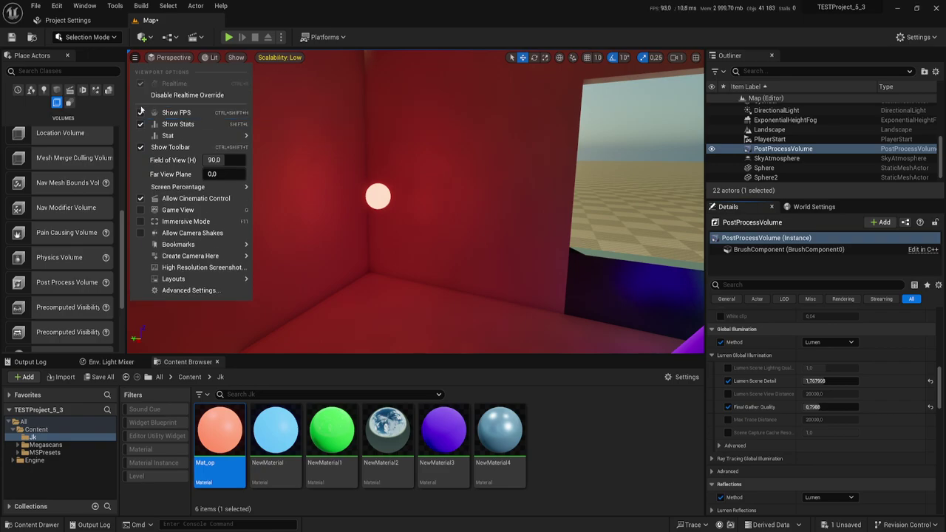
left_click(457, 195)
Fly through the room to a lit view of the cone and cylinder, and open the editor Settings menu
right_click_drag(495, 203, 488, 197)
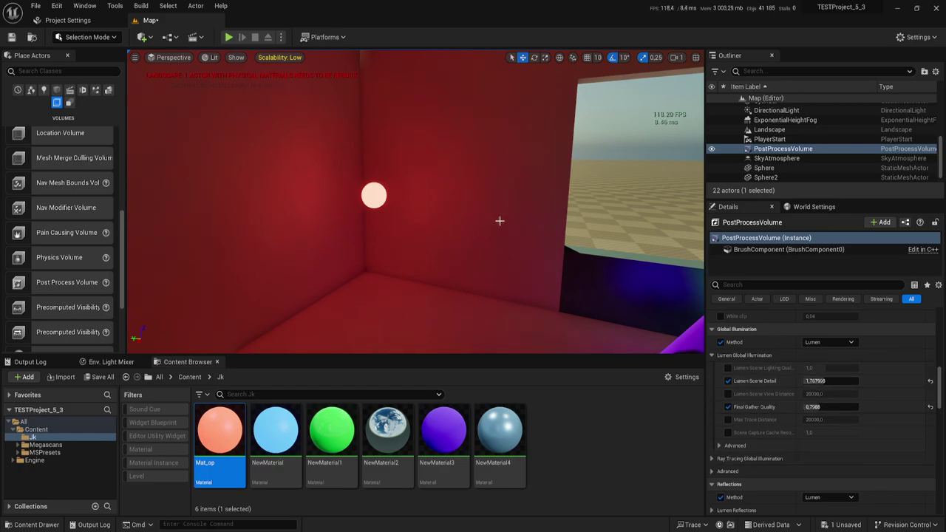
right_click_drag(500, 220, 499, 213)
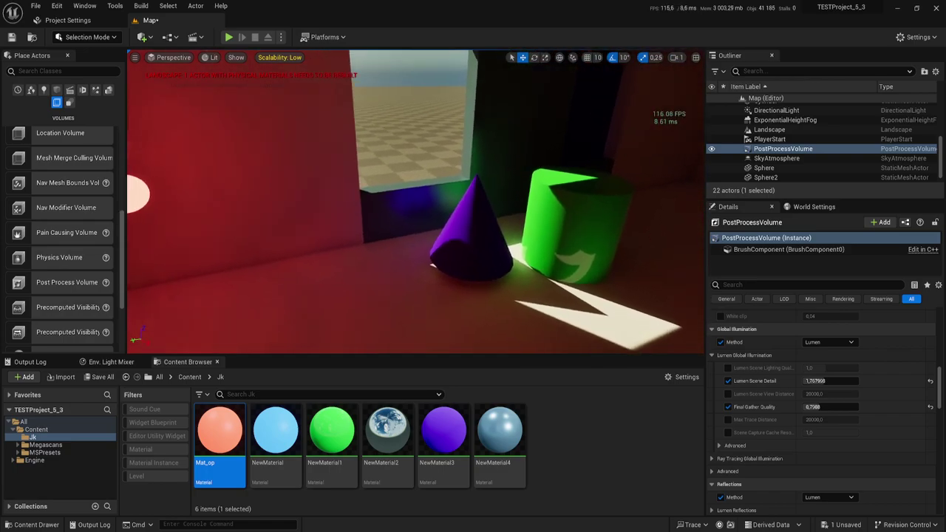
right_click_drag(414, 199, 443, 201)
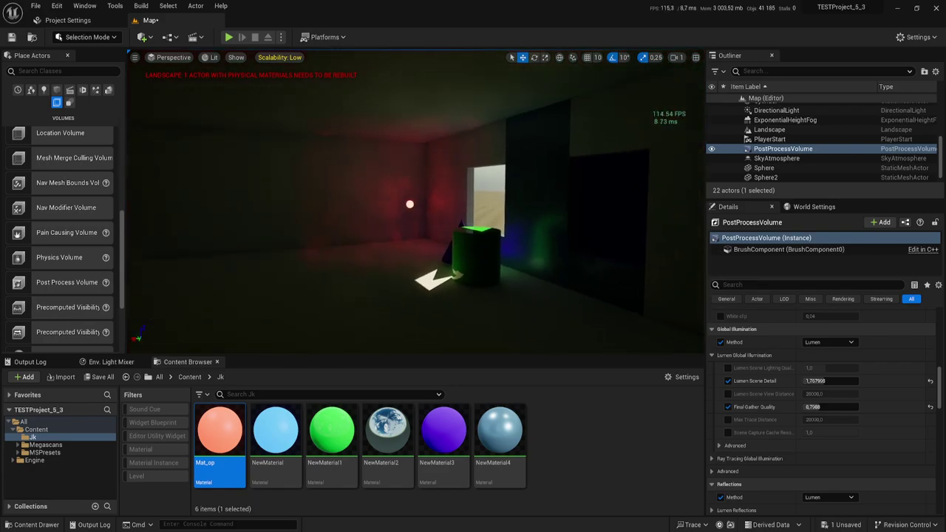
right_click_drag(541, 232, 541, 232)
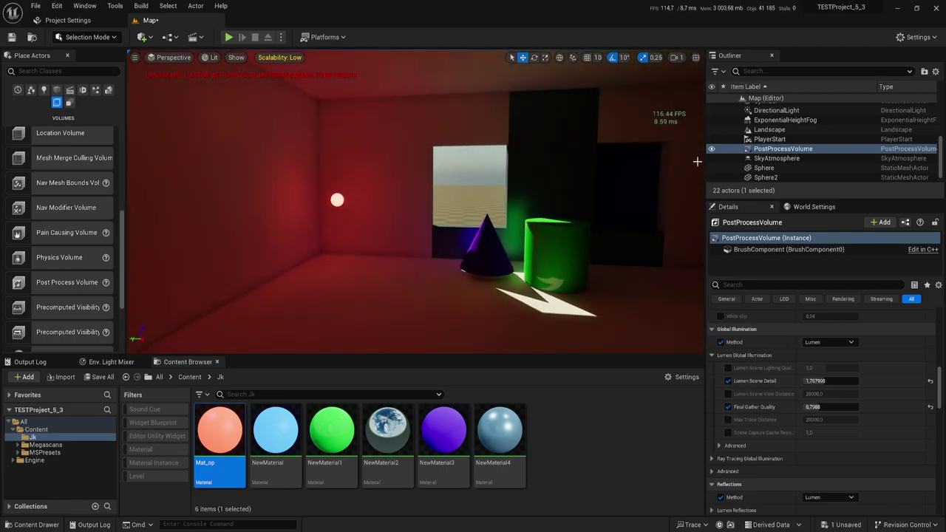
left_click(921, 39)
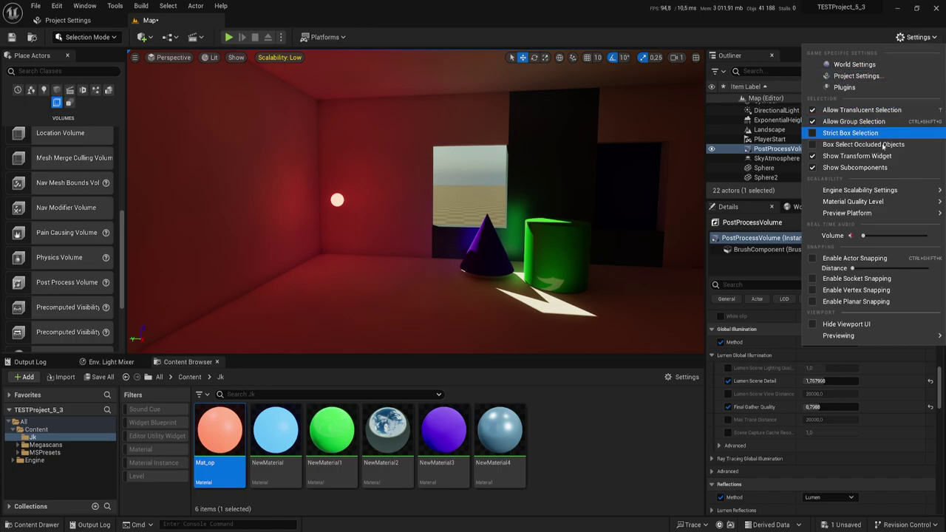
Try the High, Epic and Cinematic engine scalability presets and compare the room
mouse_move(891, 192)
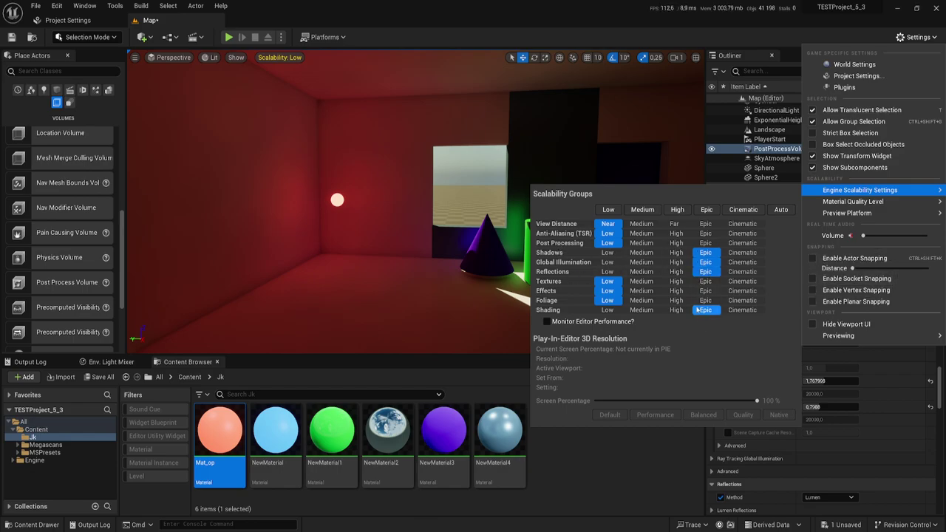
left_click(678, 210)
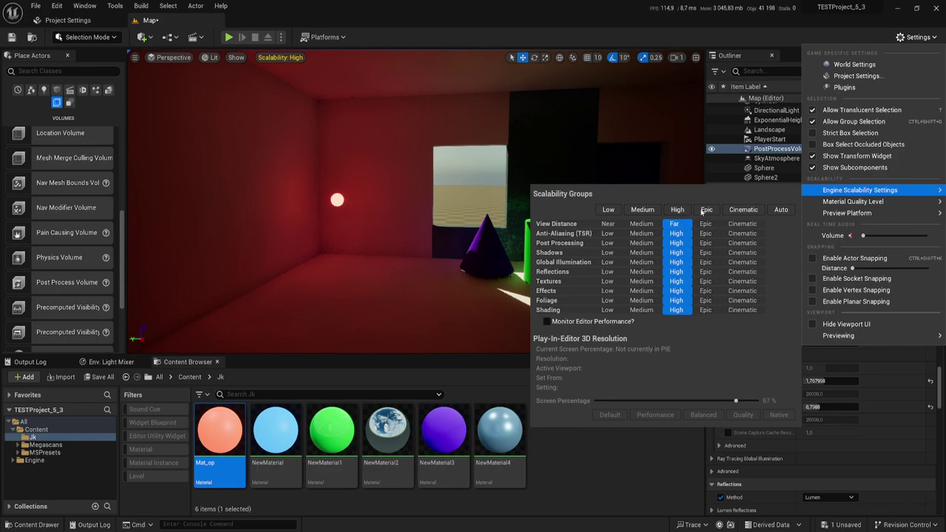
left_click(713, 212)
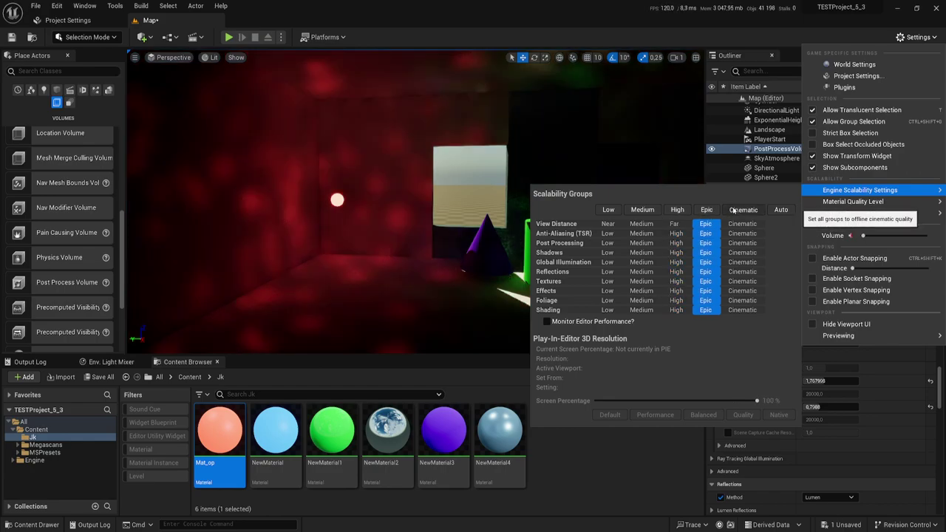
left_click(733, 212)
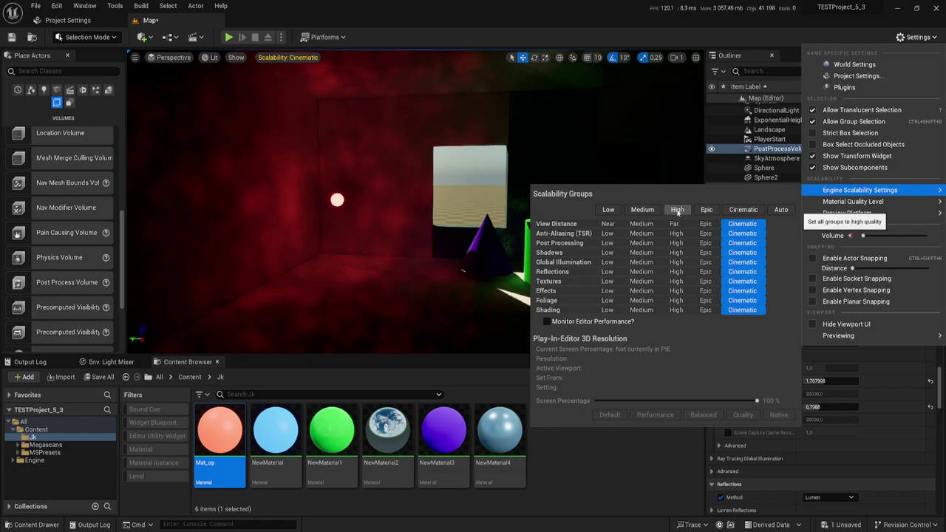
left_click(368, 199)
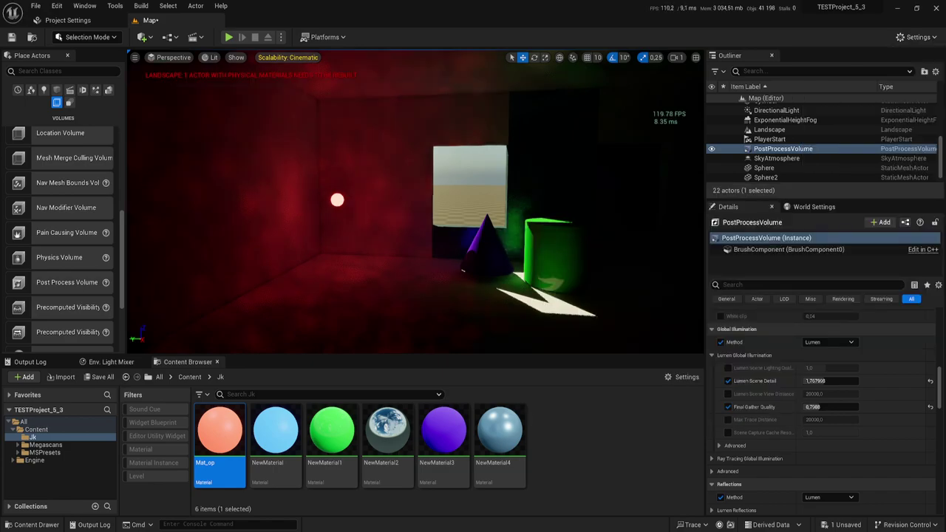
left_click_drag(370, 200, 341, 136)
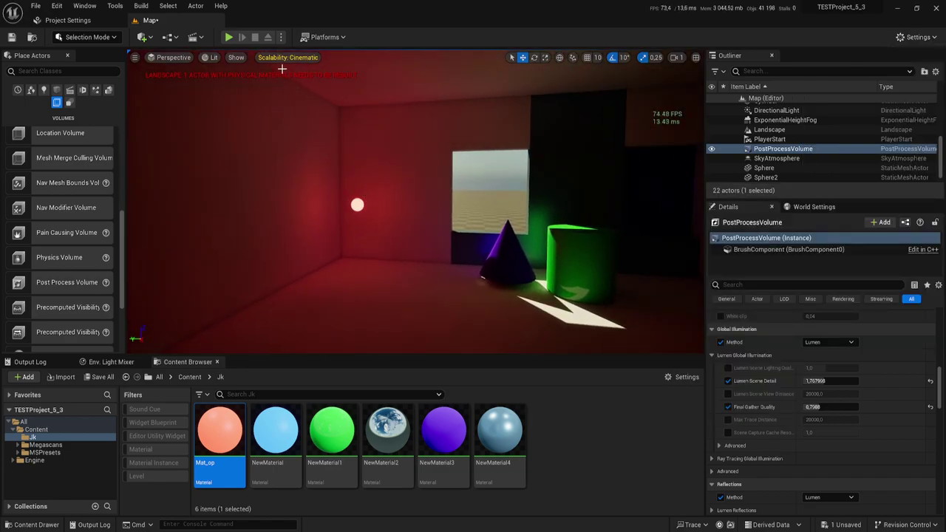
left_click(302, 59)
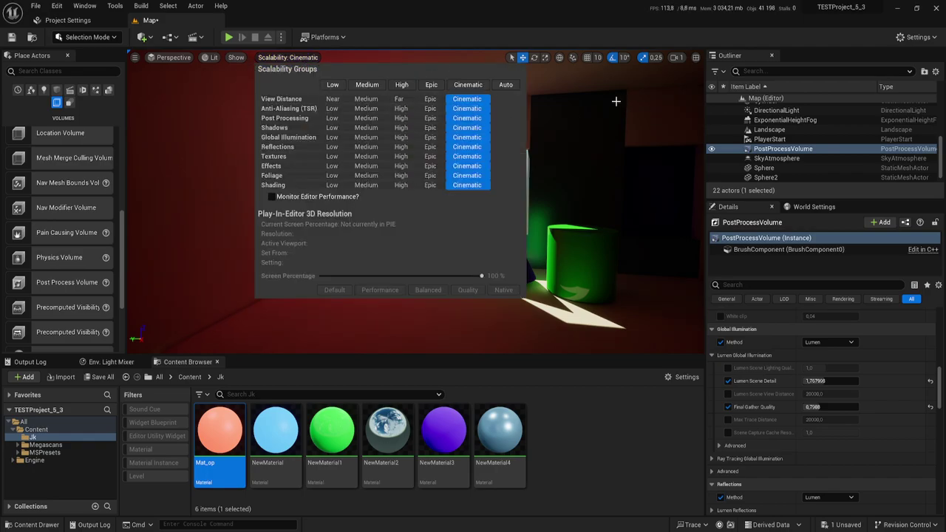
Switch all scalability groups to Medium, then to Low
left_click(917, 36)
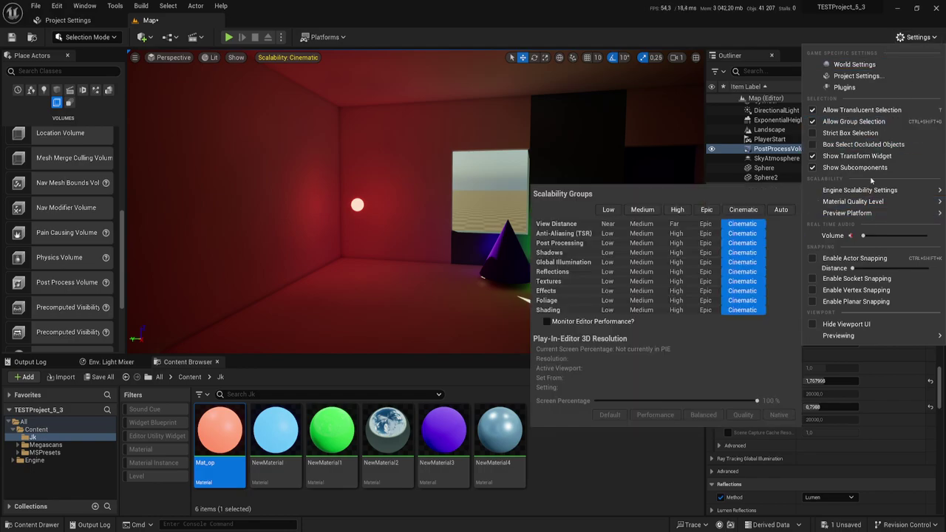
mouse_move(854, 207)
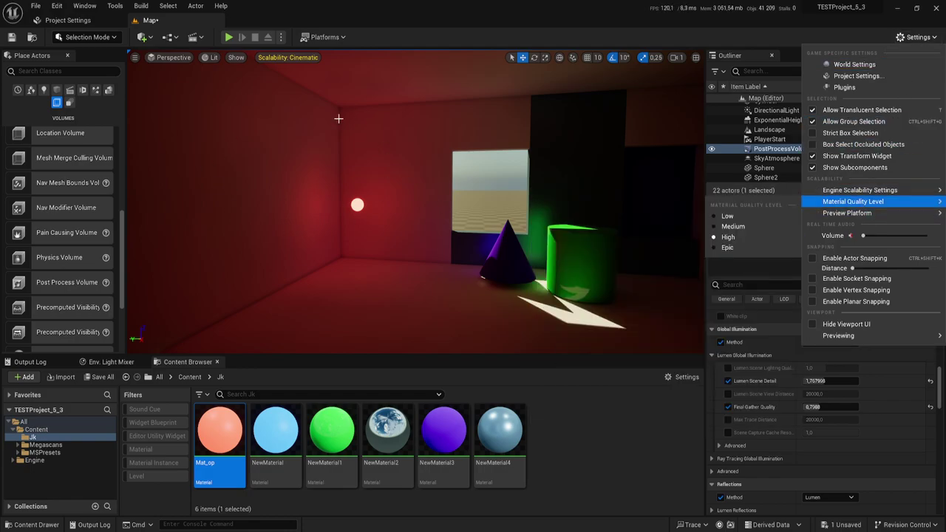
left_click(135, 58)
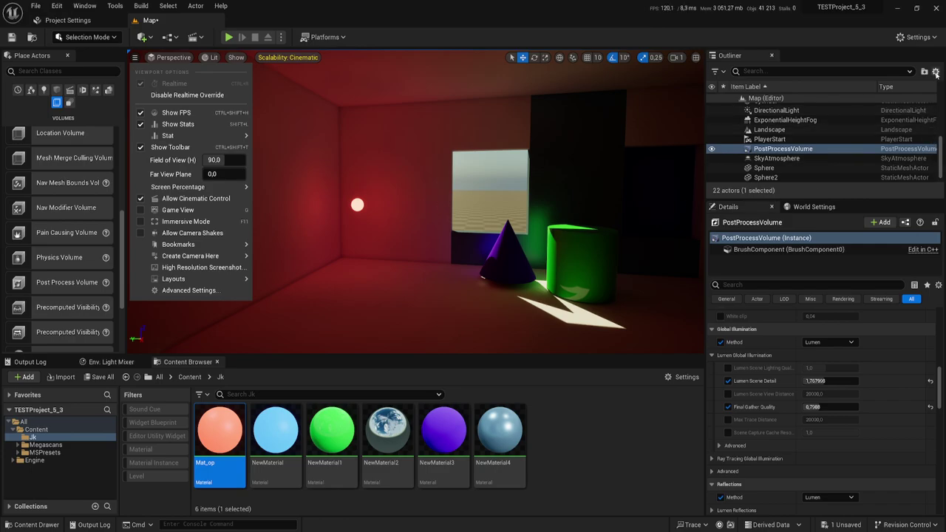
left_click(934, 41)
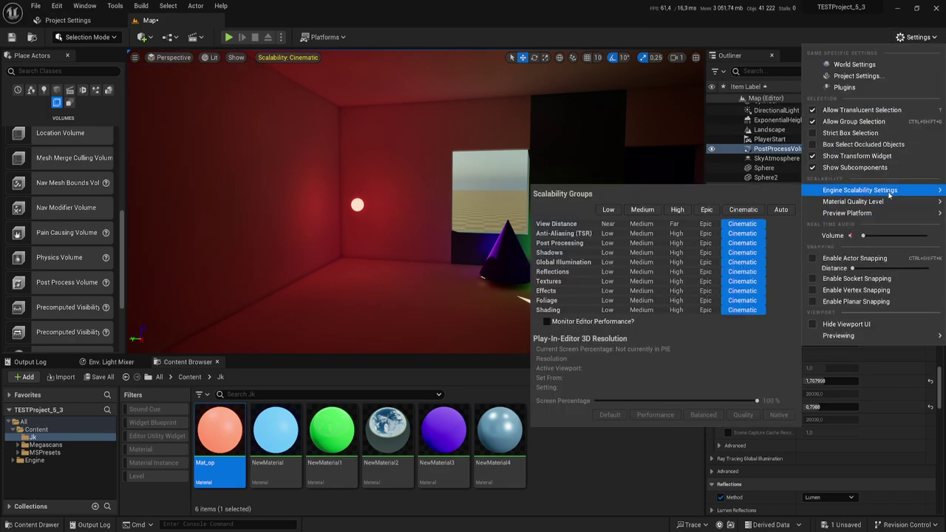
left_click(655, 211)
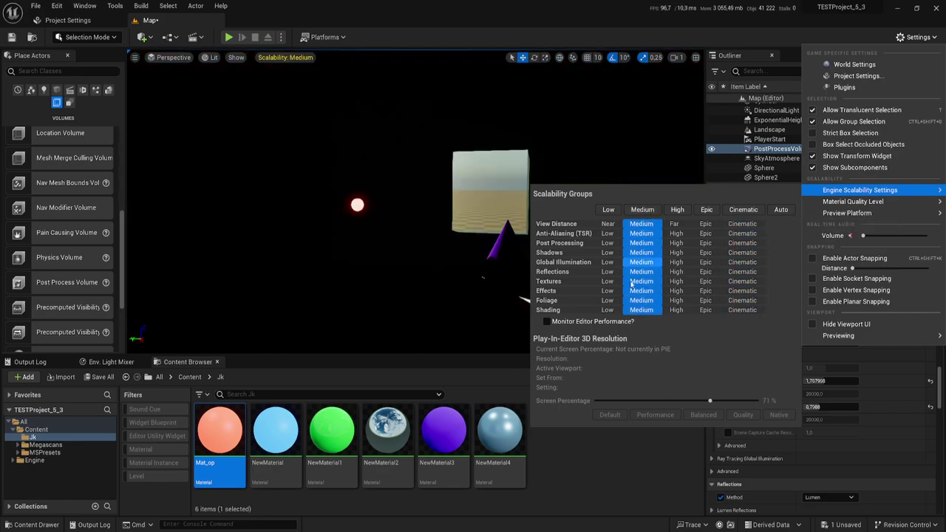
left_click(609, 210)
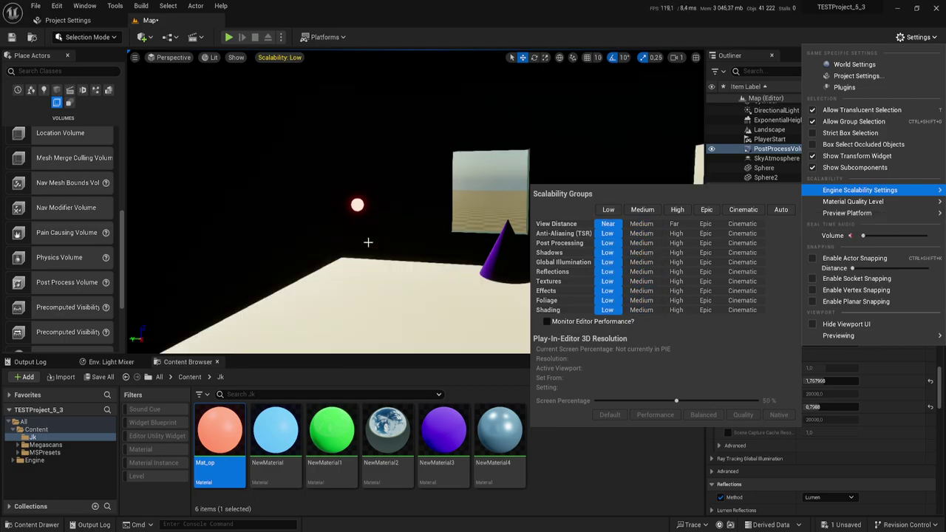
Bring the green cylinder into view and set all scalability groups to High
right_click_drag(518, 222, 414, 222)
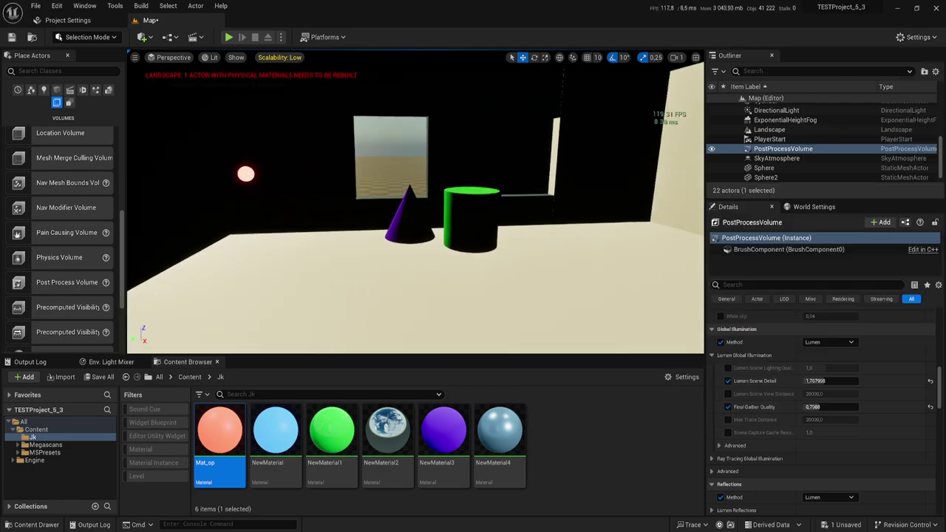
right_click_drag(520, 222, 519, 217)
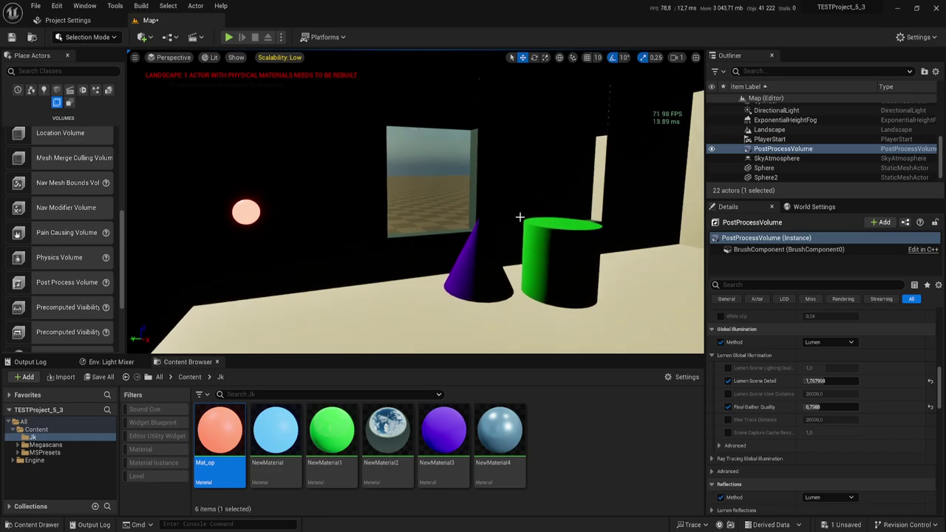
left_click(919, 37)
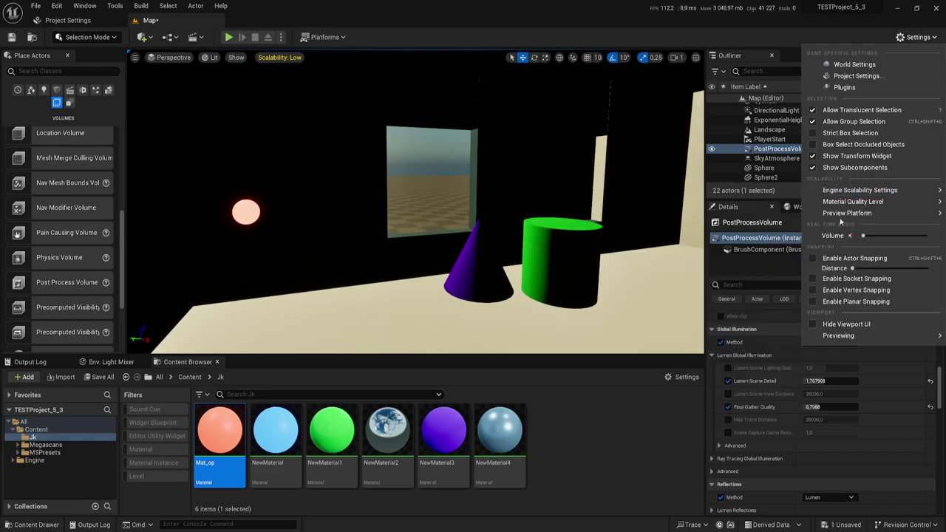
mouse_move(854, 201)
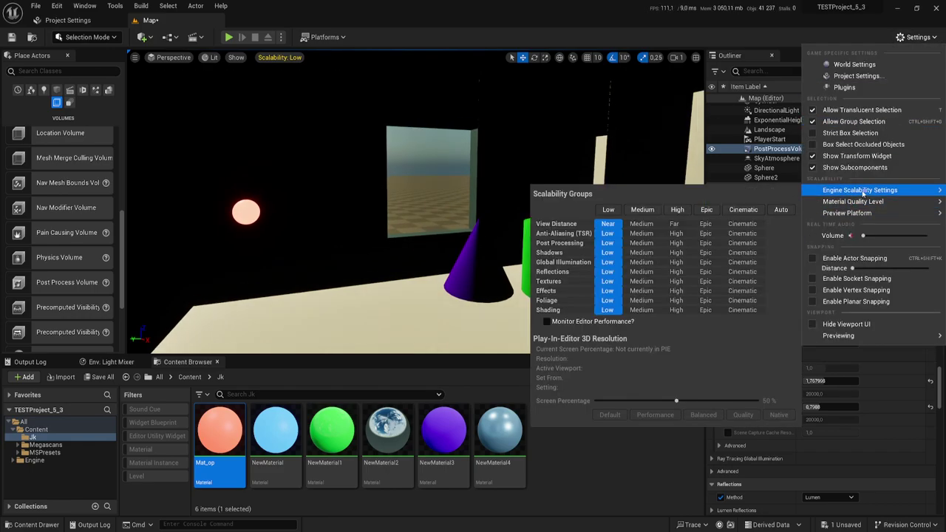
left_click(677, 209)
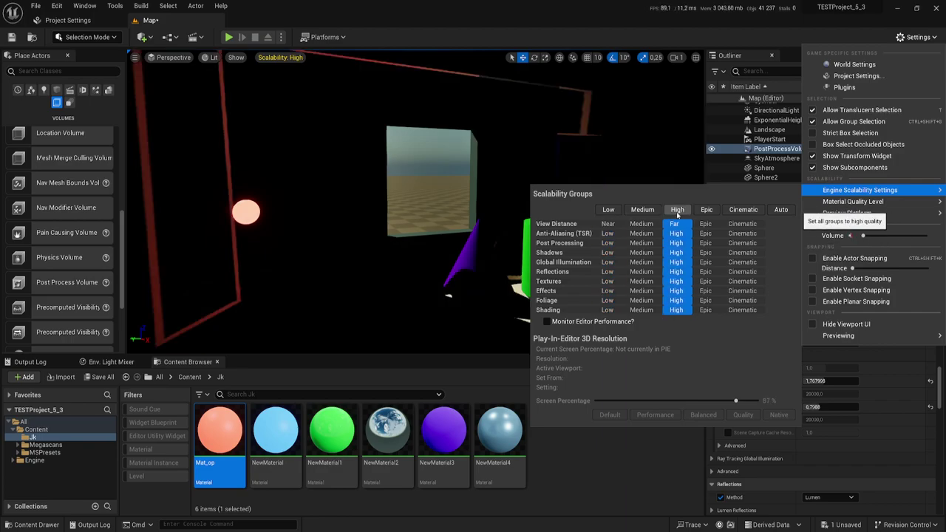
mouse_move(392, 248)
right_mouse_down()
mouse_move(414, 248)
mouse_move(373, 248)
right_mouse_up()
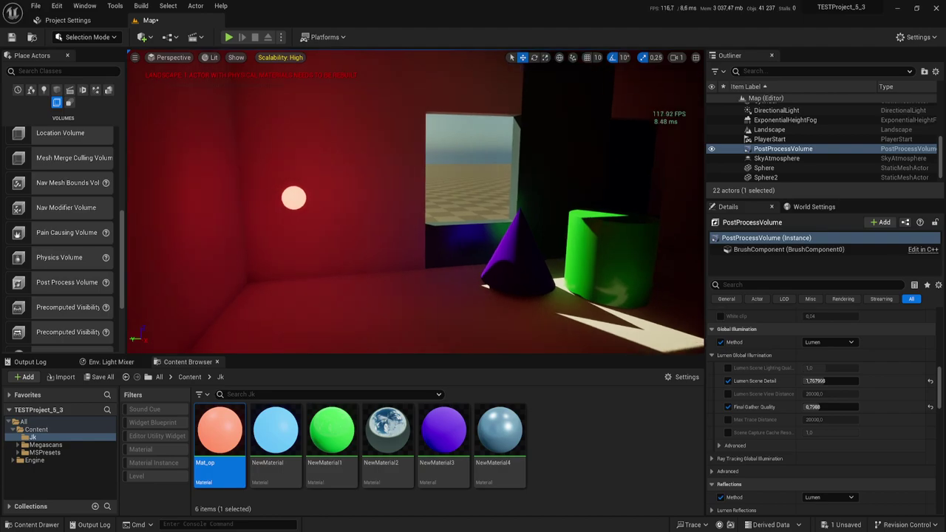
left_click(917, 37)
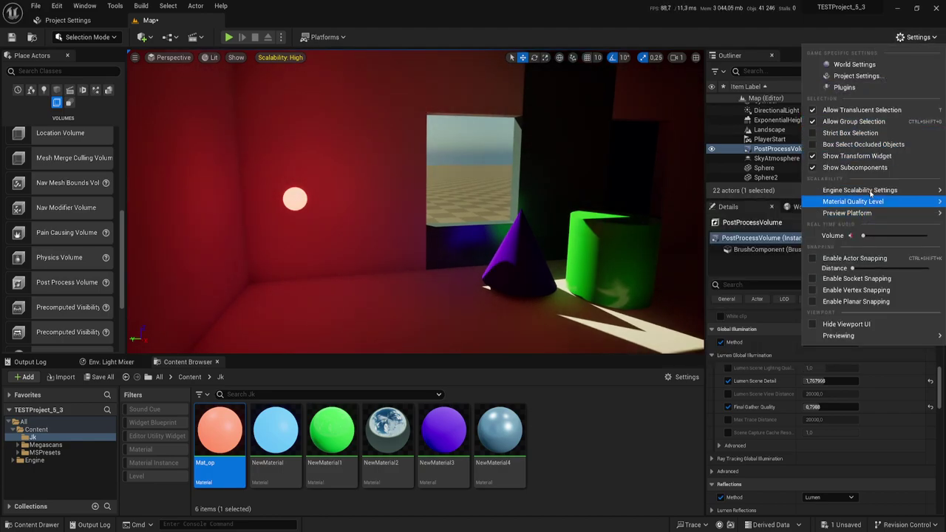
mouse_move(871, 191)
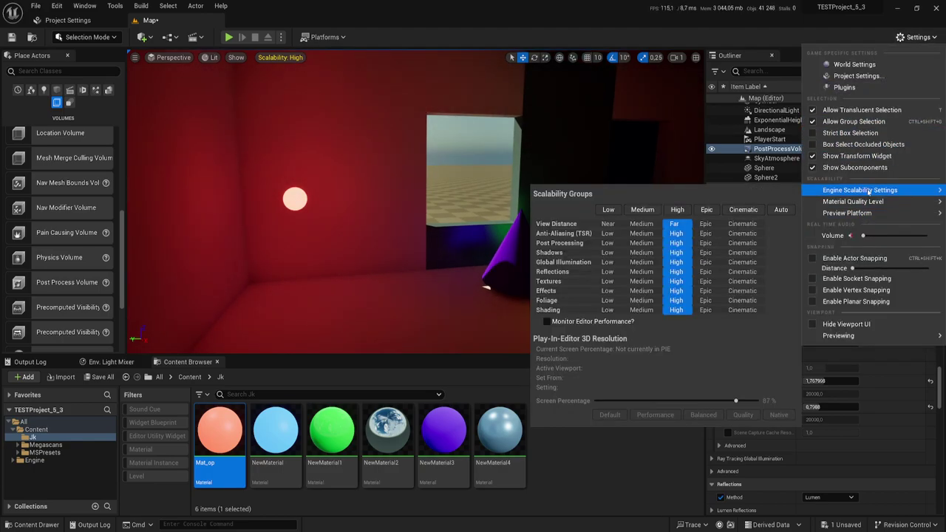
Lower Shadows scalability to Medium, keeping Reflections at High
left_click(641, 253)
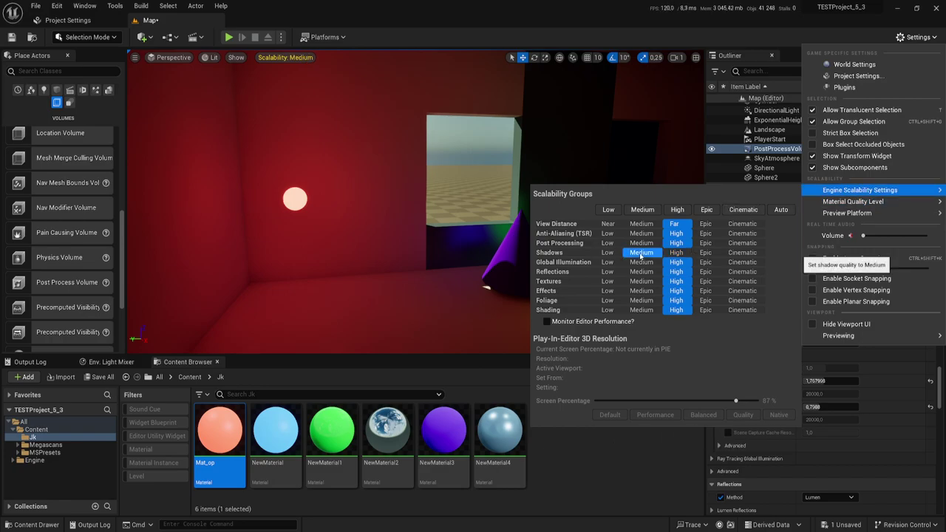
left_click(641, 272)
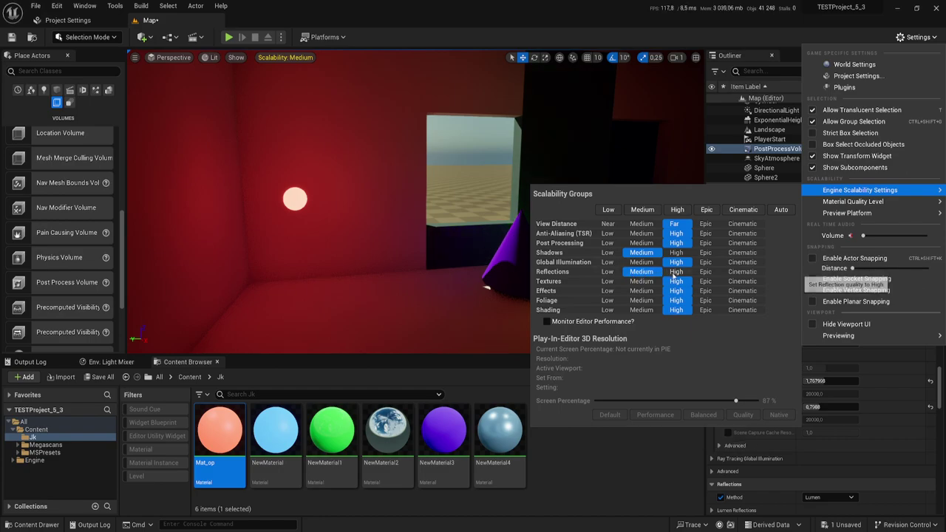
left_click(676, 271)
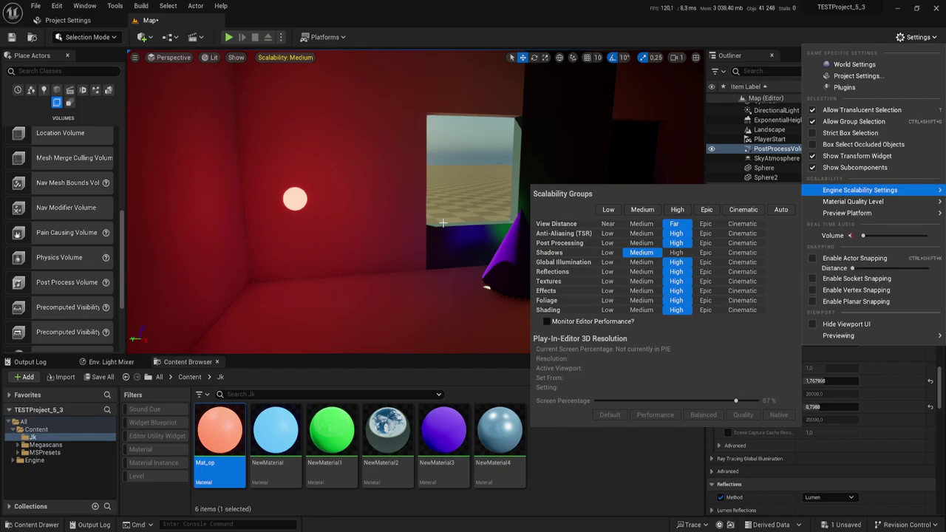
right_click_drag(444, 249, 452, 247)
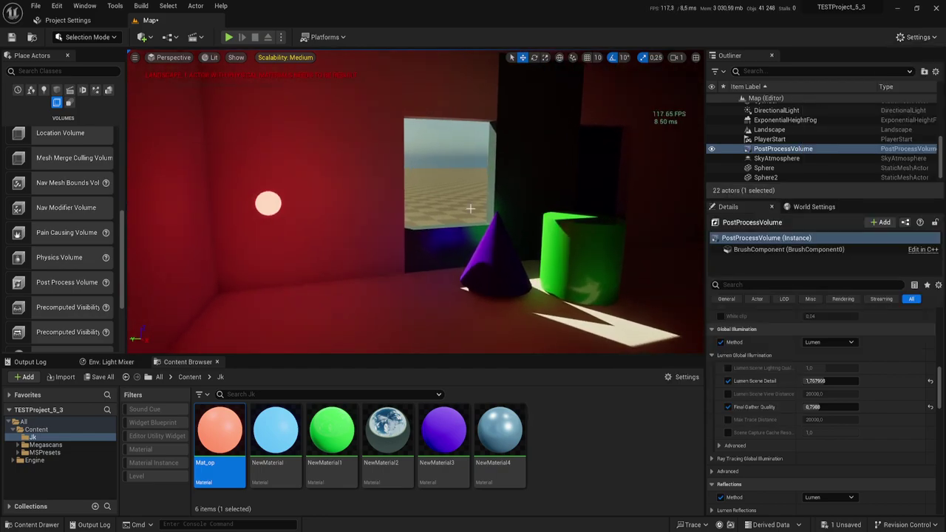
Set View Distance, Anti-Aliasing and Post Processing to Medium, keeping Textures, Effects and Foliage at High
left_click(917, 37)
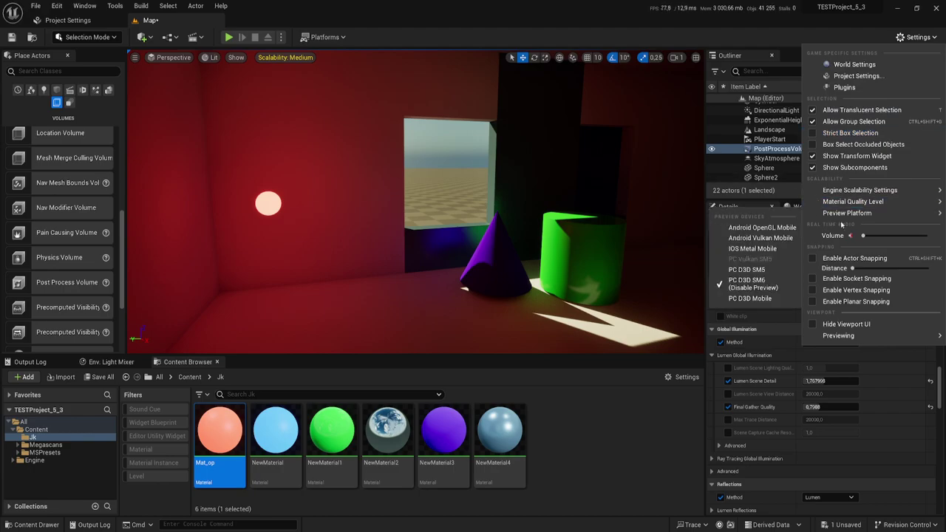
mouse_move(865, 190)
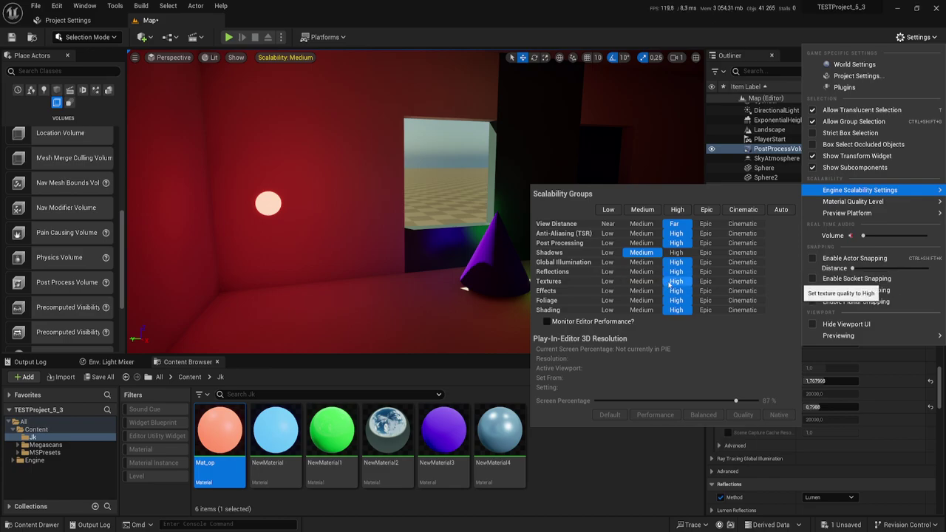
left_click(641, 243)
left_click(641, 233)
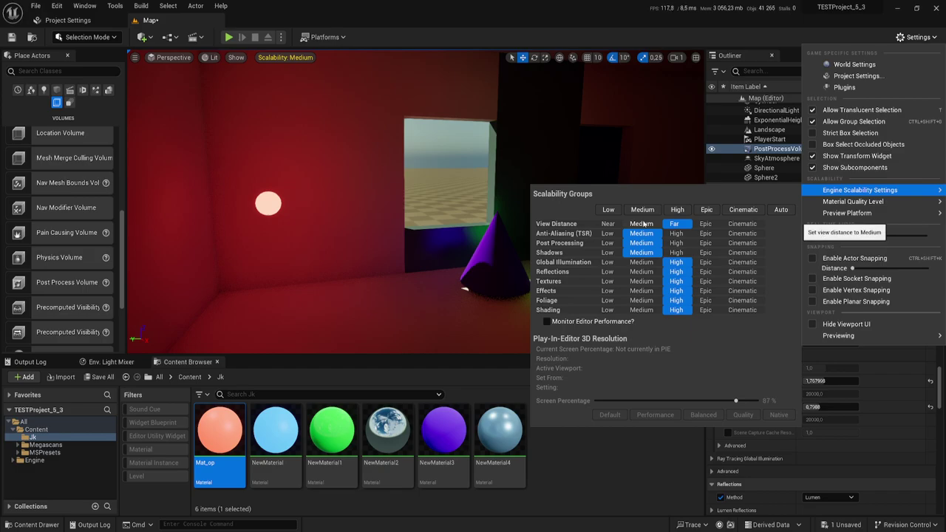
left_click(642, 223)
left_click(642, 281)
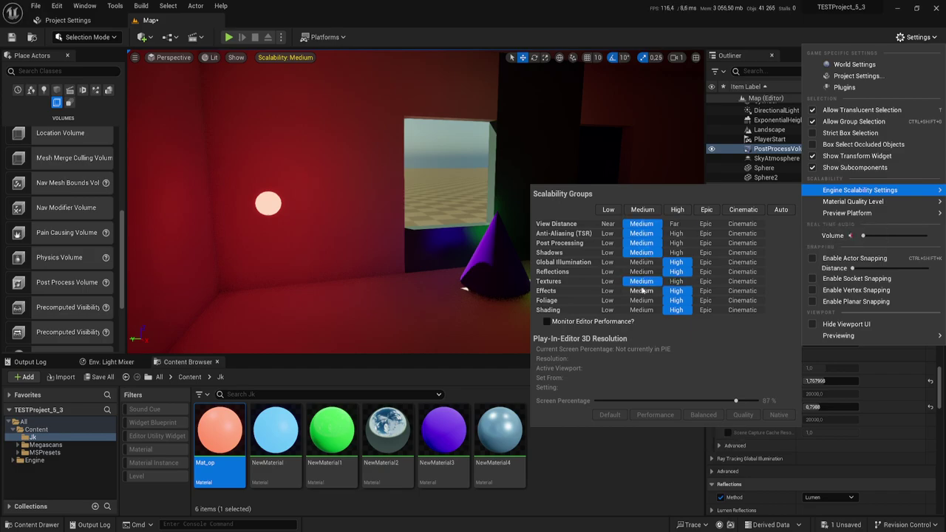
left_click(641, 291)
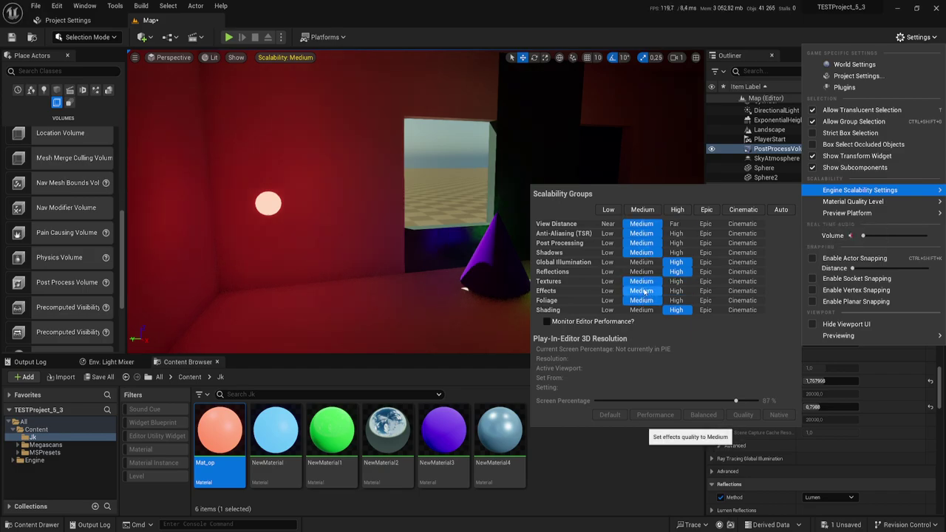
left_click(676, 282)
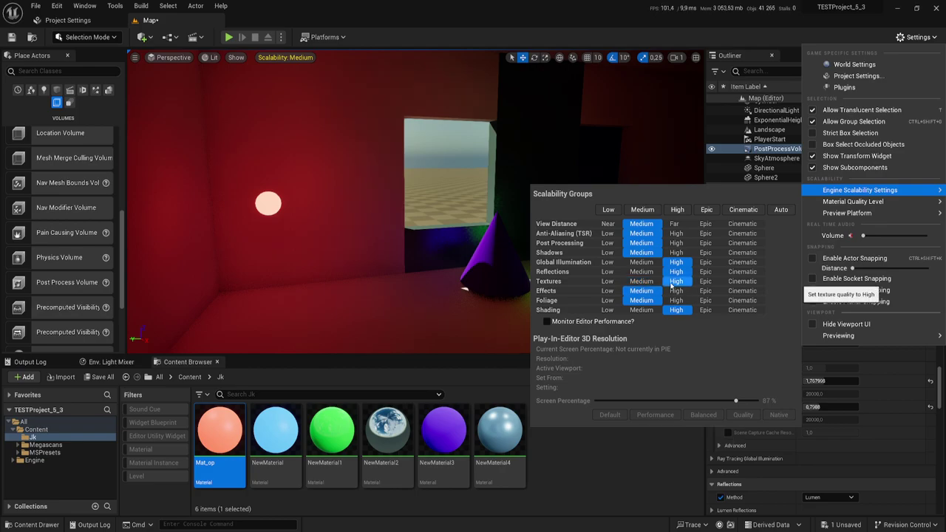
left_click(674, 291)
left_click(674, 300)
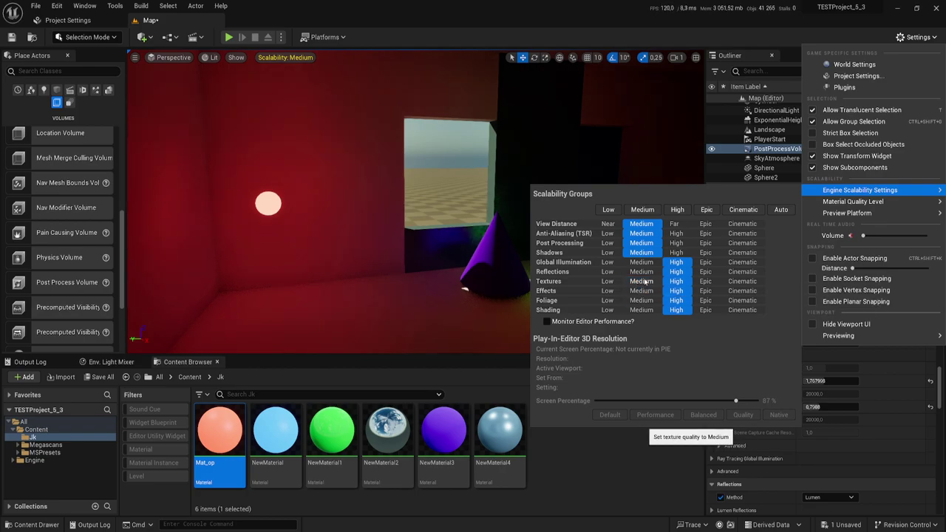
left_click(515, 266)
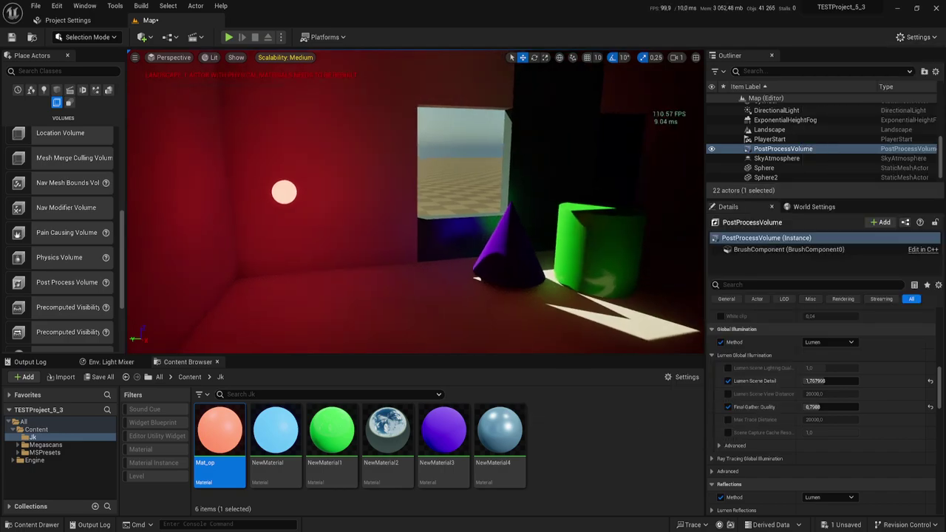
Lower Shading and Foliage scalability to Medium, keeping Effects at High
left_click(917, 37)
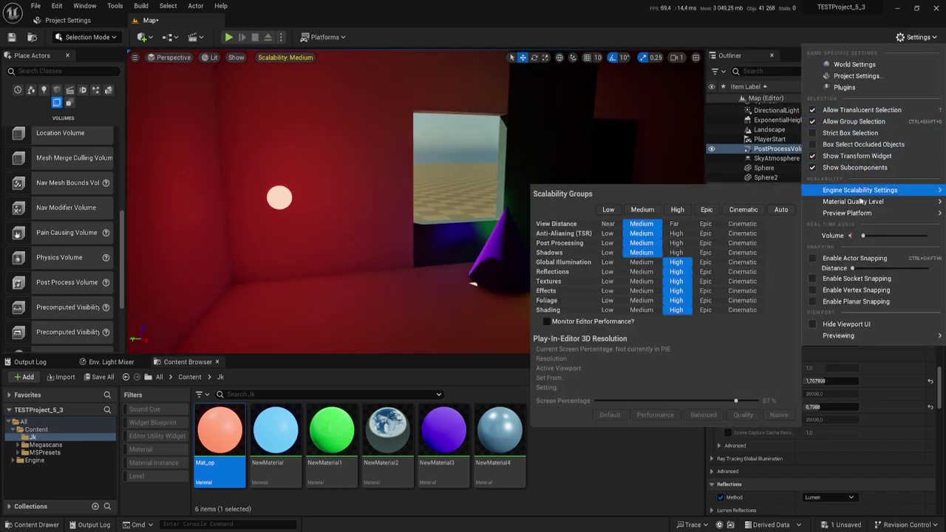
left_click(642, 310)
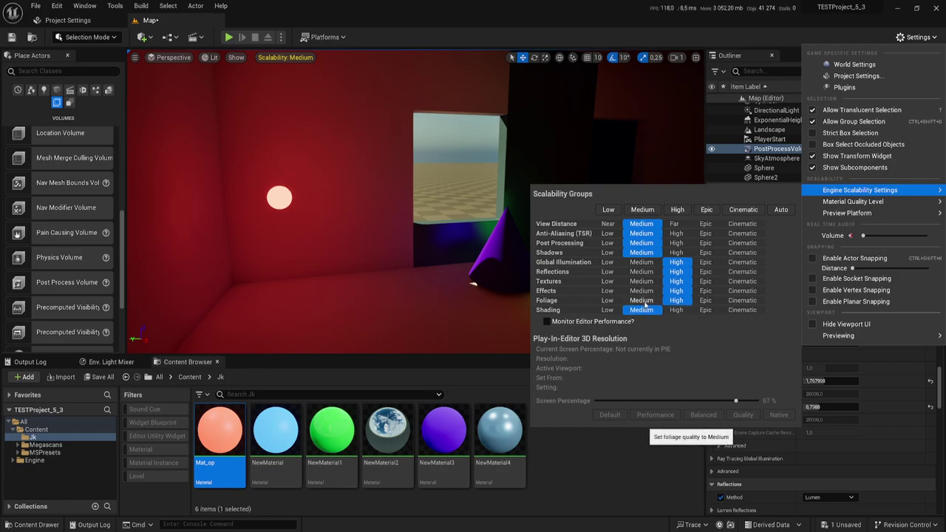
left_click(642, 301)
left_click(647, 291)
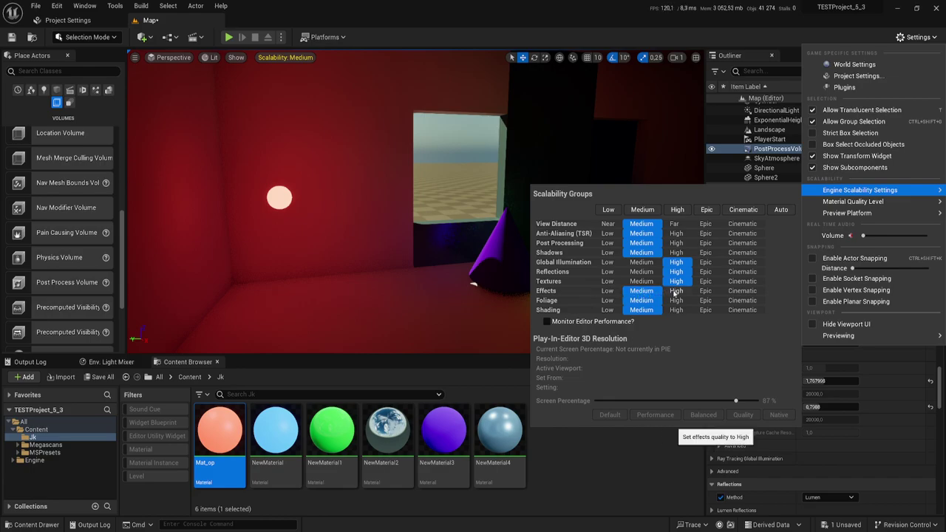
left_click(675, 292)
right_click_drag(443, 222, 488, 222)
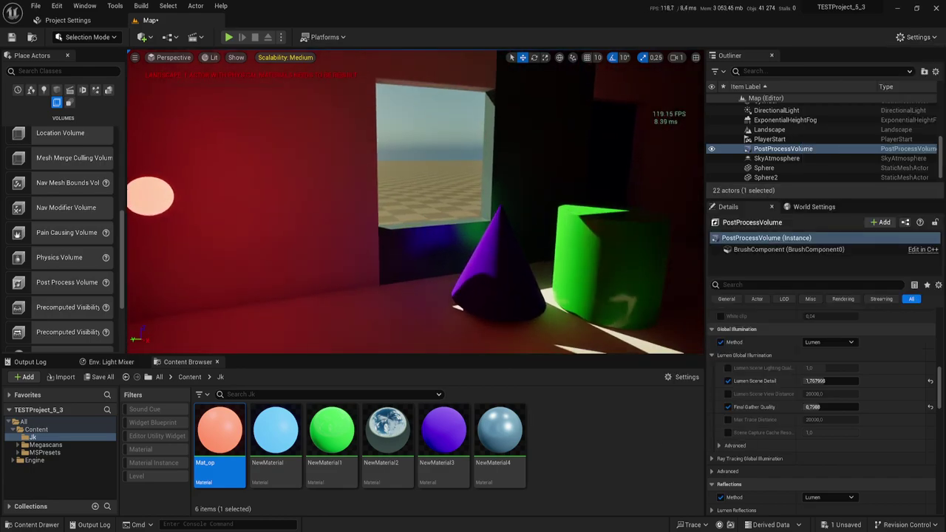
Look around the room toward the window, cone and green cylinder
left_click(917, 37)
mouse_move(885, 195)
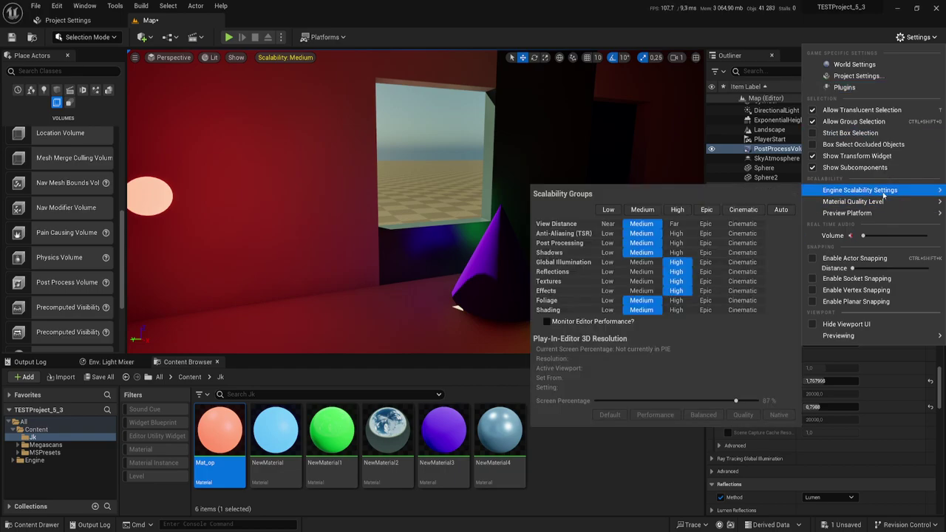
right_click_drag(473, 222, 517, 222)
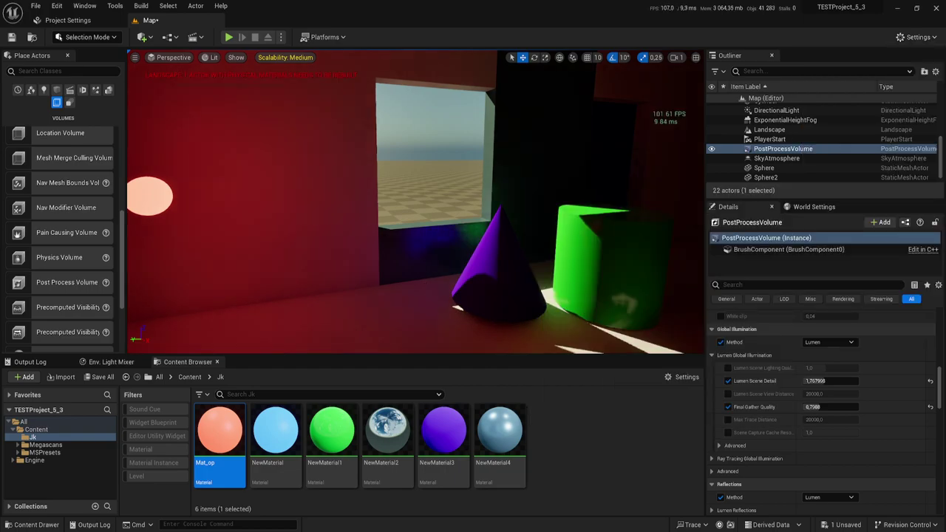
right_click_drag(424, 295, 424, 281)
right_click_drag(504, 284, 443, 284)
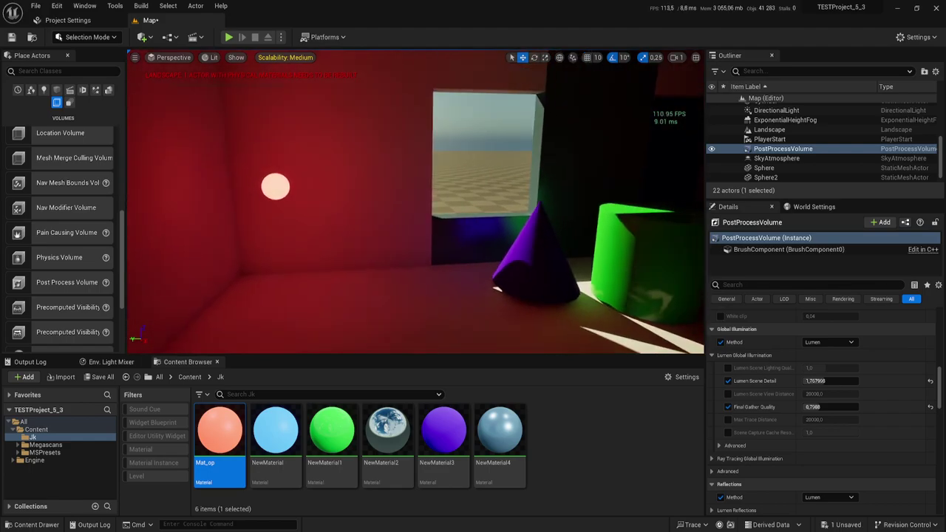
right_click_drag(505, 284, 505, 285)
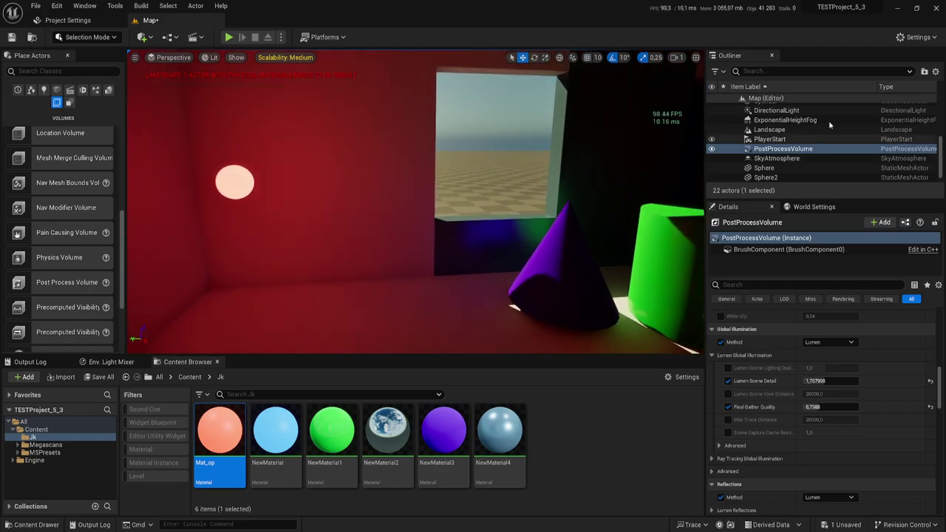
Drop View Distance, Anti-Aliasing, Post Processing, Effects, Foliage and Shading scalability to Low
left_click(916, 37)
mouse_move(888, 190)
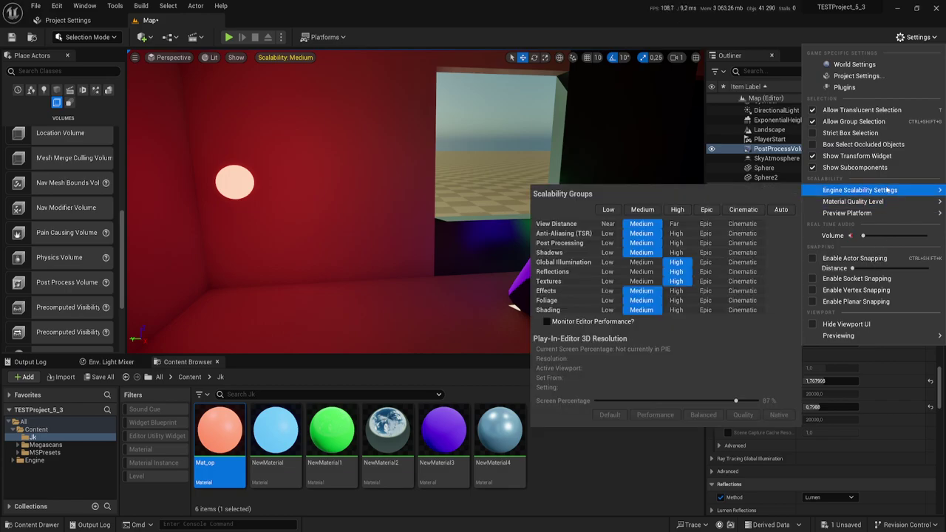
left_click(607, 223)
left_click(607, 232)
left_click(607, 242)
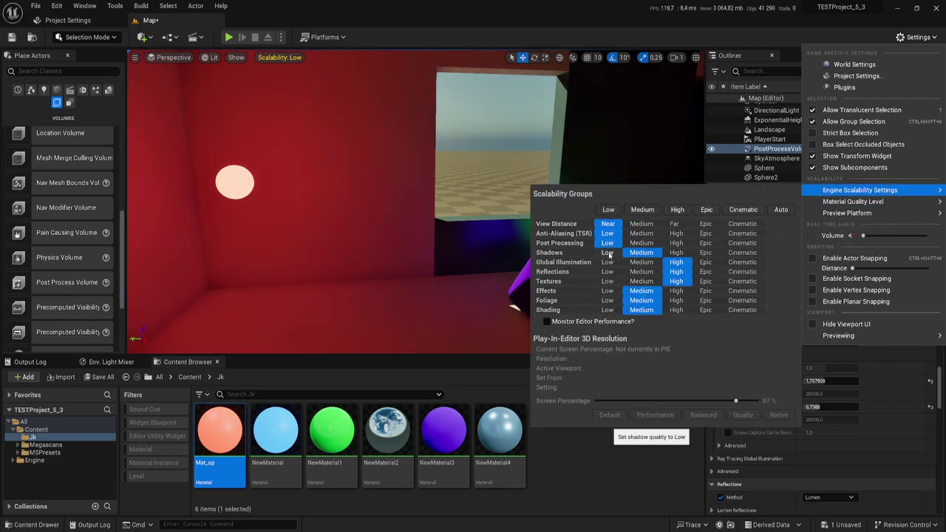
left_click(608, 253)
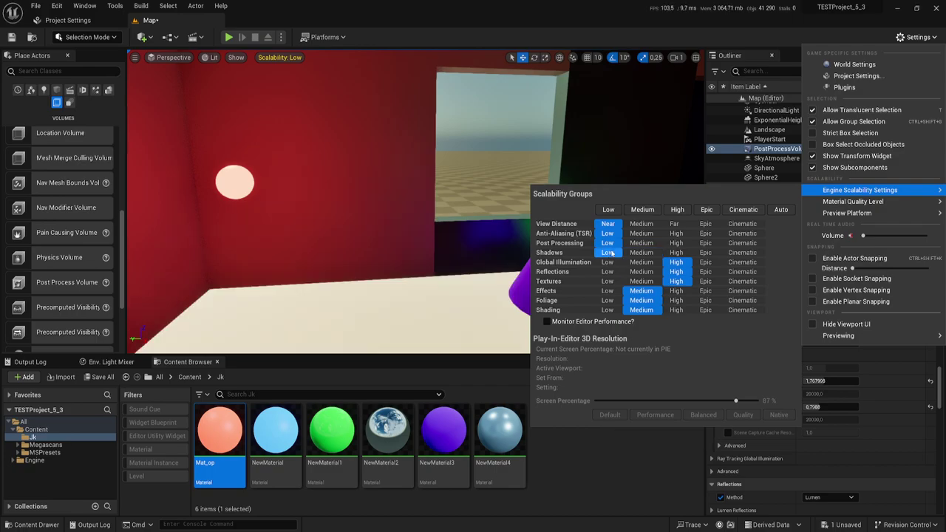
left_click(607, 291)
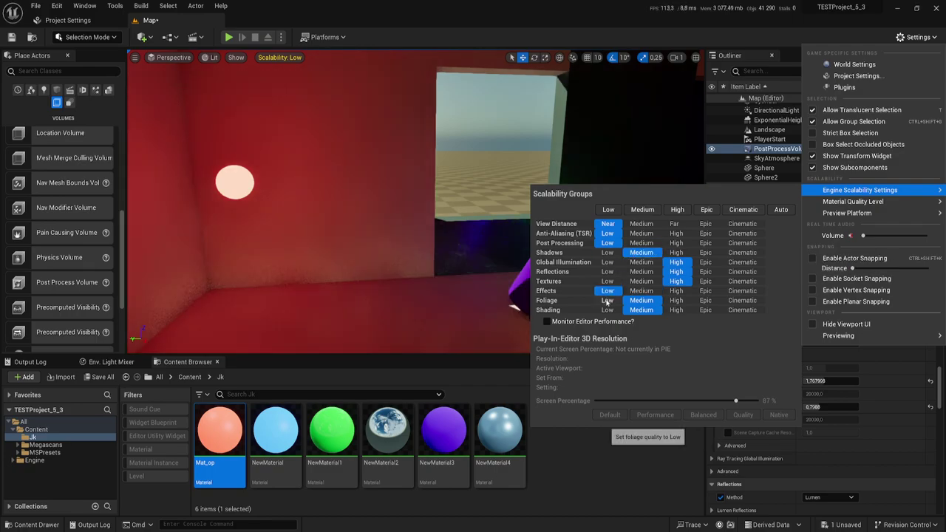
left_click(607, 301)
left_click(607, 310)
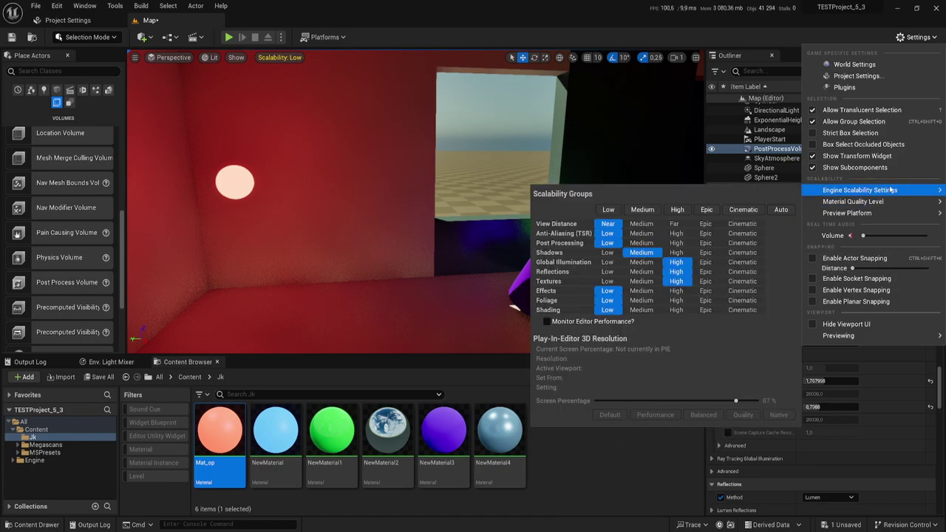
Select the glowing sphere on the left wall, frame it with F, and orbit around it
left_click(428, 352)
right_click(430, 341)
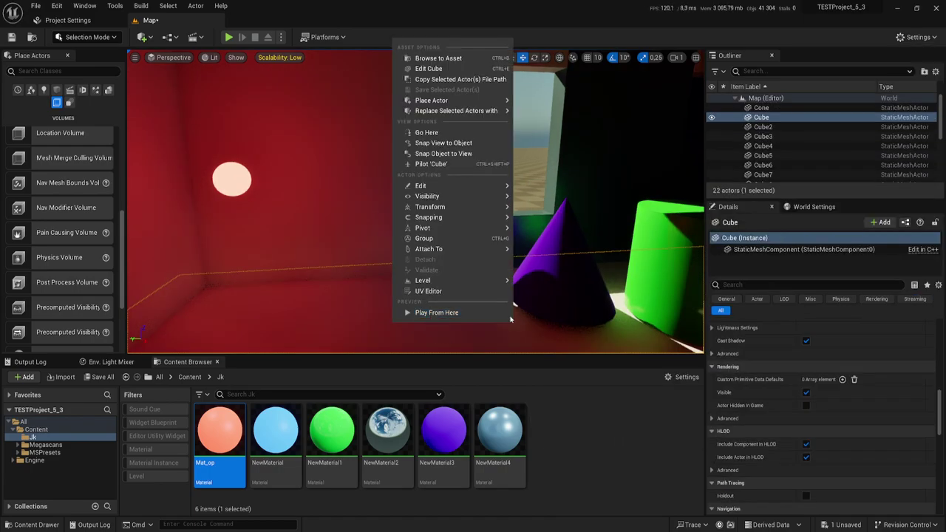
mouse_move(511, 320)
right_mouse_down()
mouse_move(473, 296)
mouse_move(384, 296)
mouse_move(459, 295)
mouse_move(478, 243)
right_mouse_up()
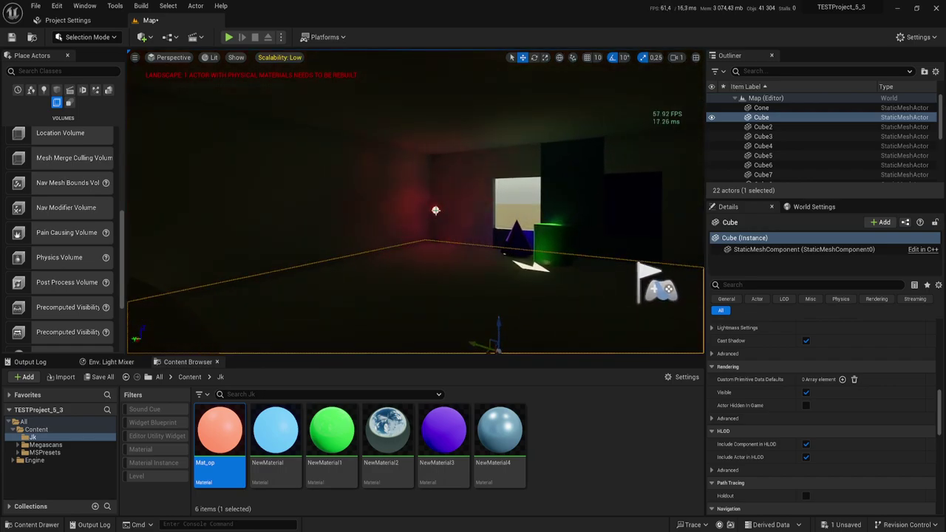
left_click(435, 210)
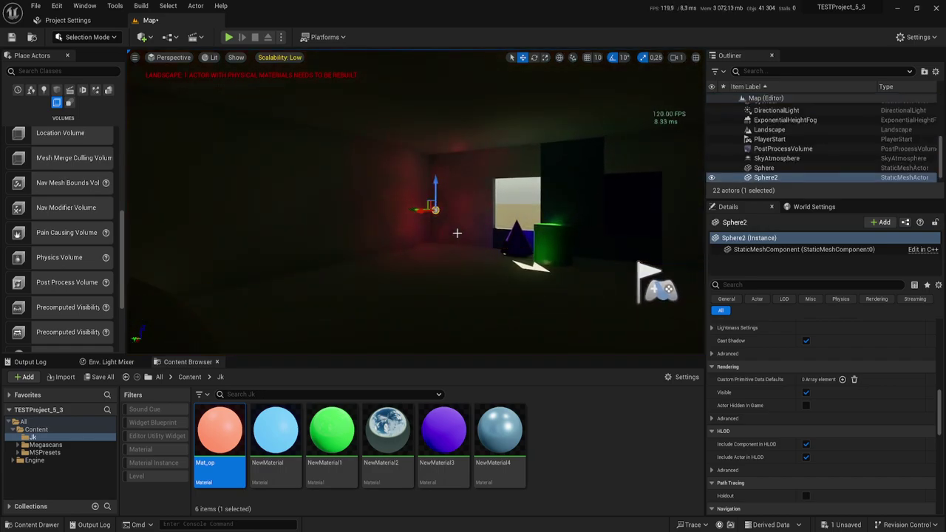
key("f")
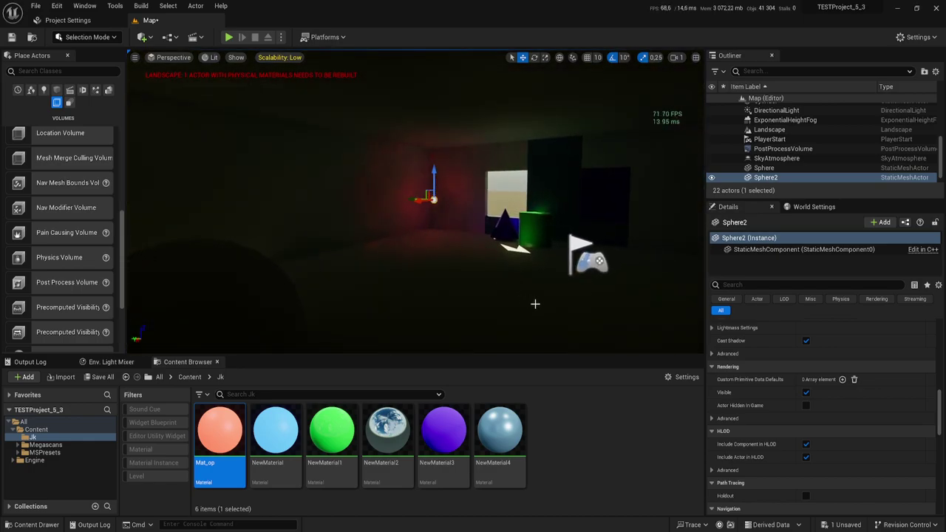
scroll(495, 221, "up", 3)
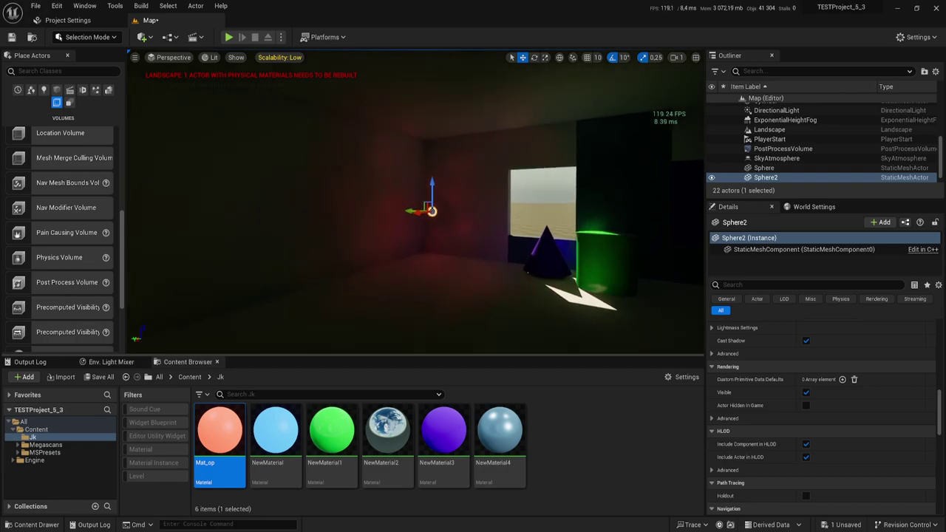
right_click_drag(432, 211, 461, 232)
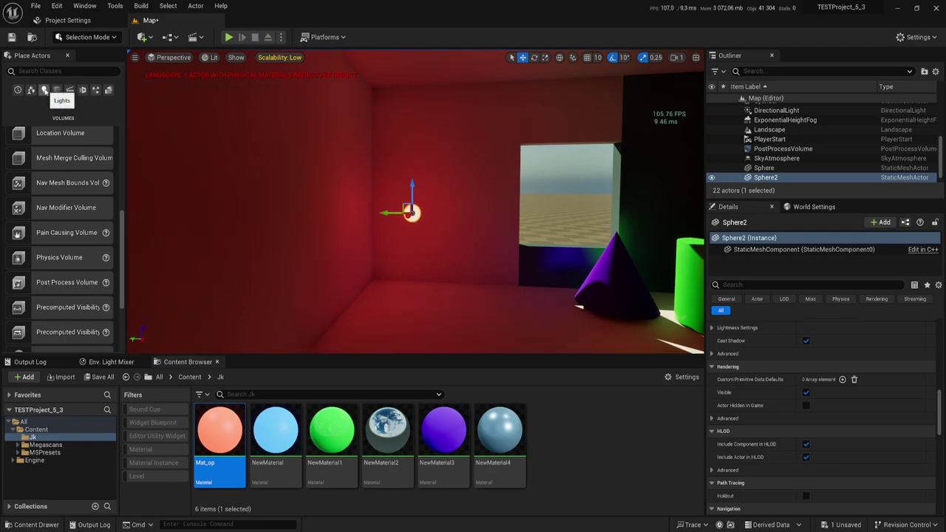
Drag a Point Light from the Lights category into the middle of the room
left_click(44, 90)
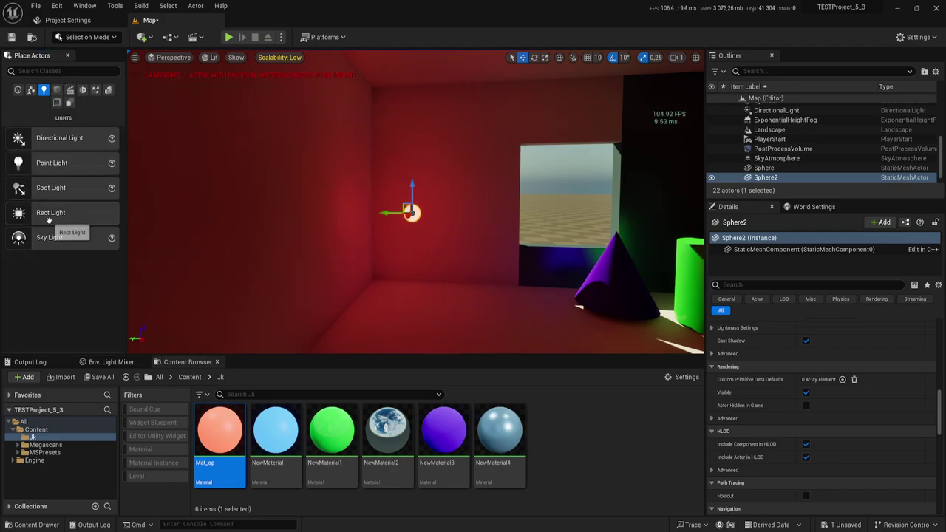
mouse_move(52, 162)
left_mouse_down()
mouse_move(475, 257)
mouse_move(441, 268)
left_mouse_up()
right_click_drag(441, 269, 441, 268)
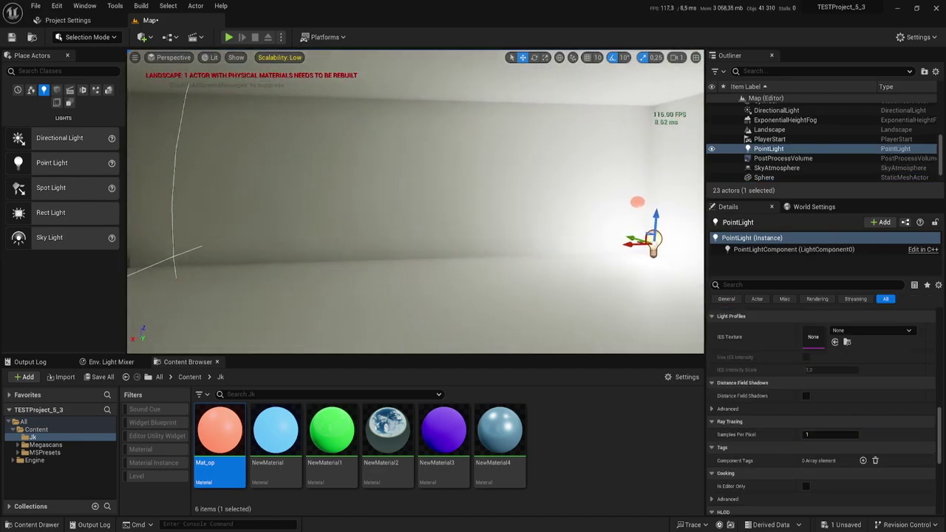
mouse_move(542, 244)
right_mouse_down()
mouse_move(459, 219)
mouse_move(413, 227)
right_mouse_up()
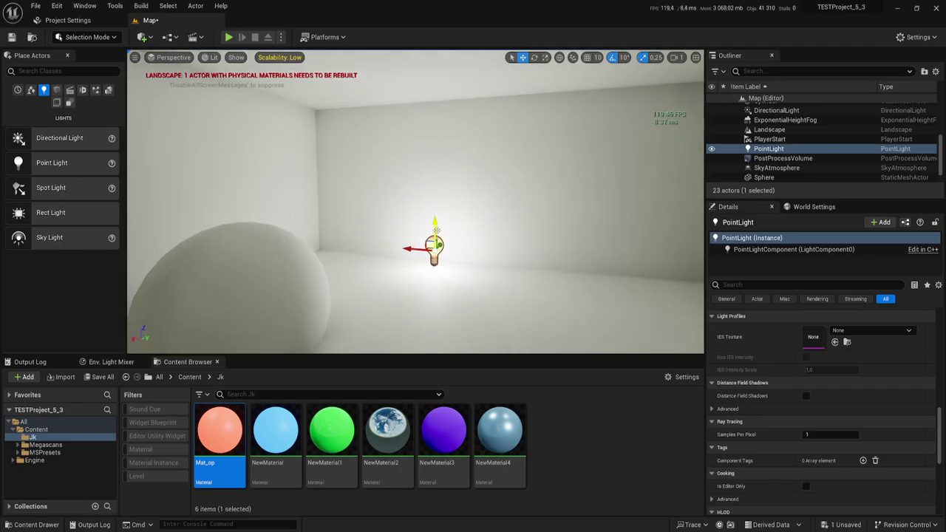
Raise the point light higher in the room and set its Mobility to Static
left_click_drag(436, 230, 436, 158)
scroll(817, 367, "up", 4)
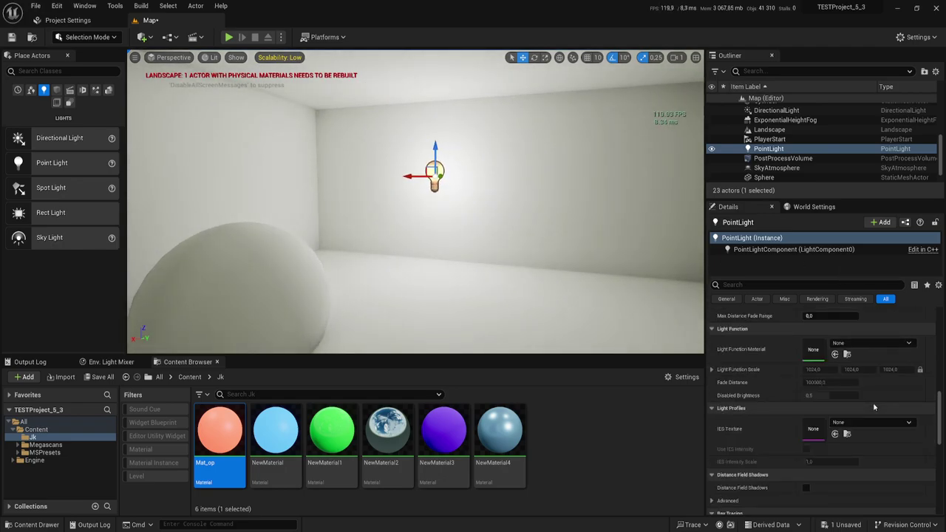
scroll(828, 377, "up", 3)
scroll(850, 392, "up", 3)
scroll(873, 409, "up", 3)
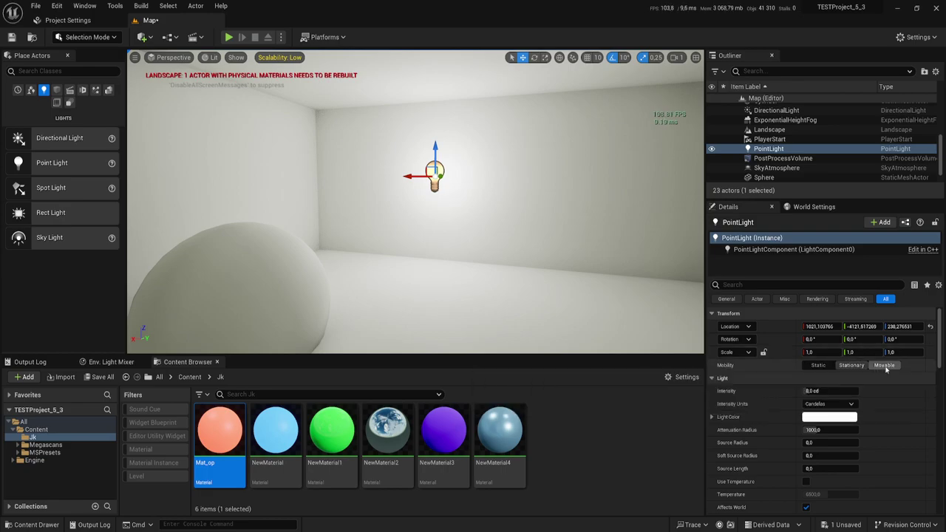
left_click(818, 365)
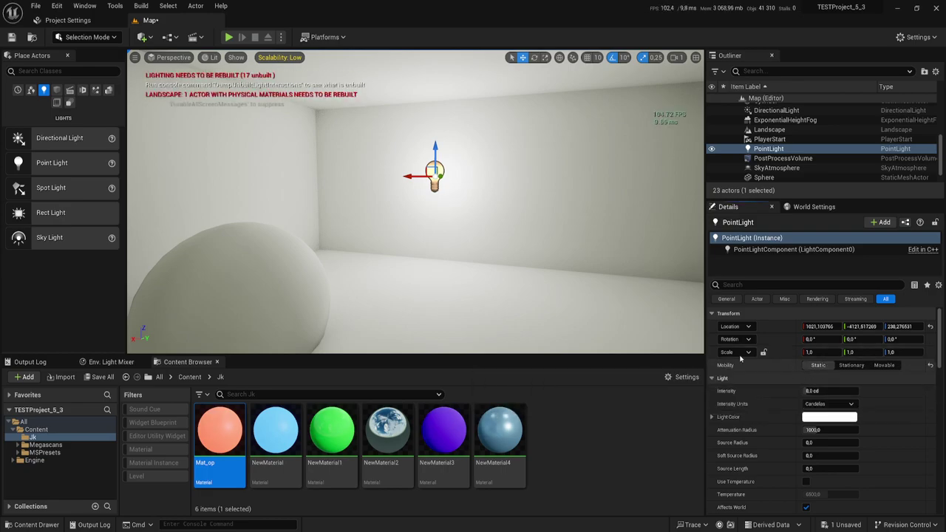
mouse_move(493, 214)
right_mouse_down()
mouse_move(414, 192)
mouse_move(571, 196)
mouse_move(414, 192)
mouse_move(425, 196)
right_mouse_up()
key("f")
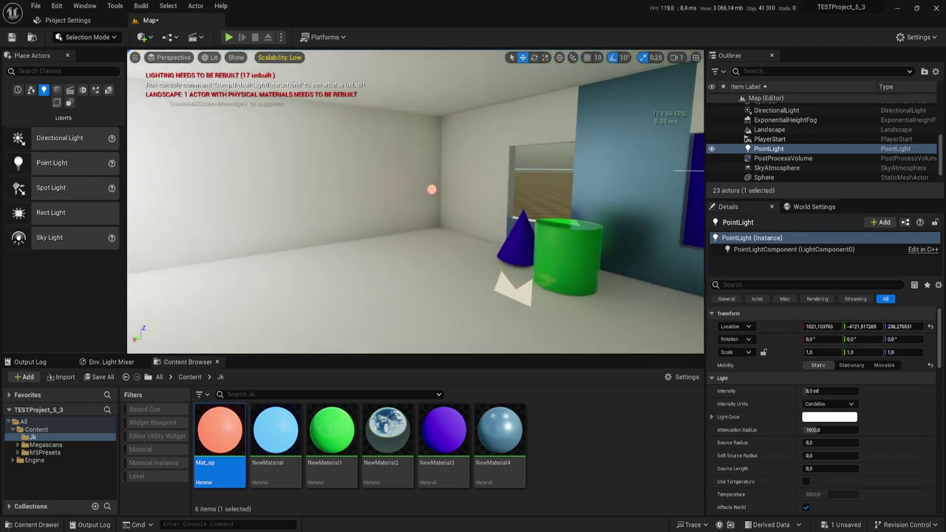
key("f")
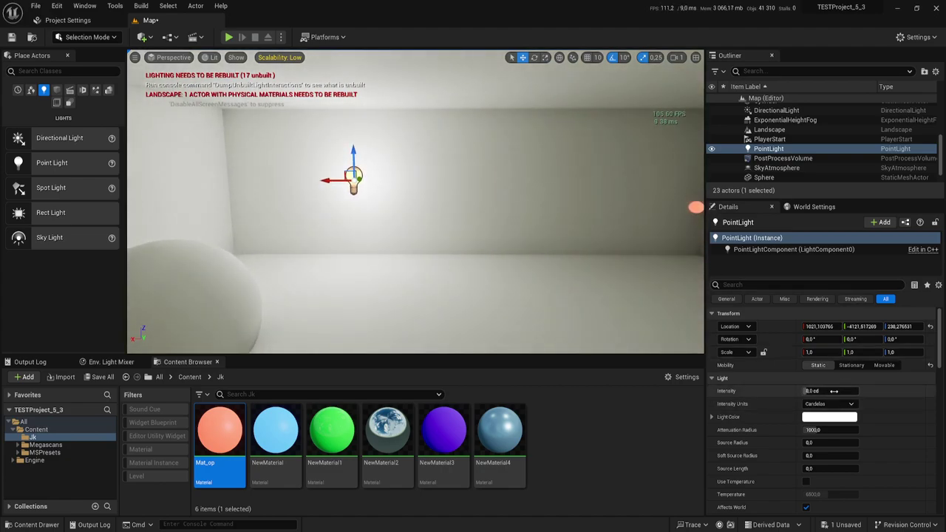
Drop the point light's intensity to 0, then set it to 1,0 cd
left_click_drag(834, 391, 806, 391)
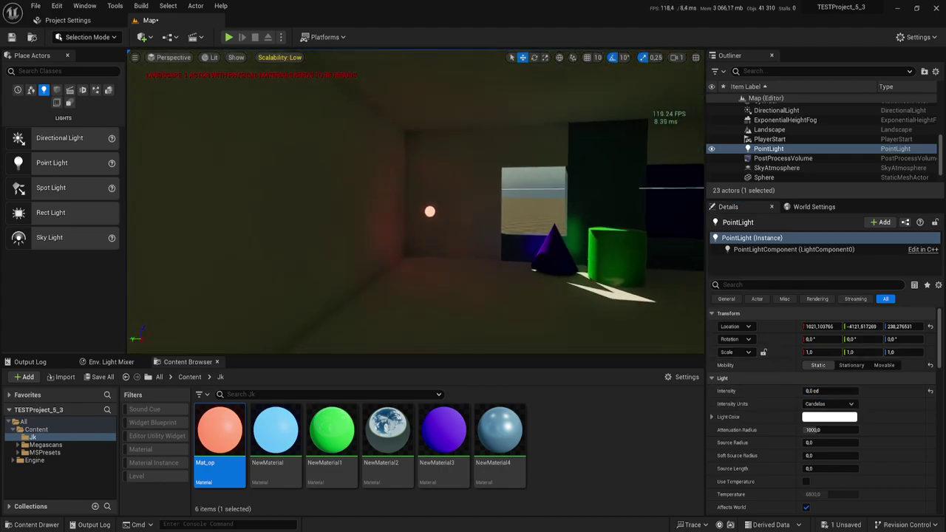
key("f")
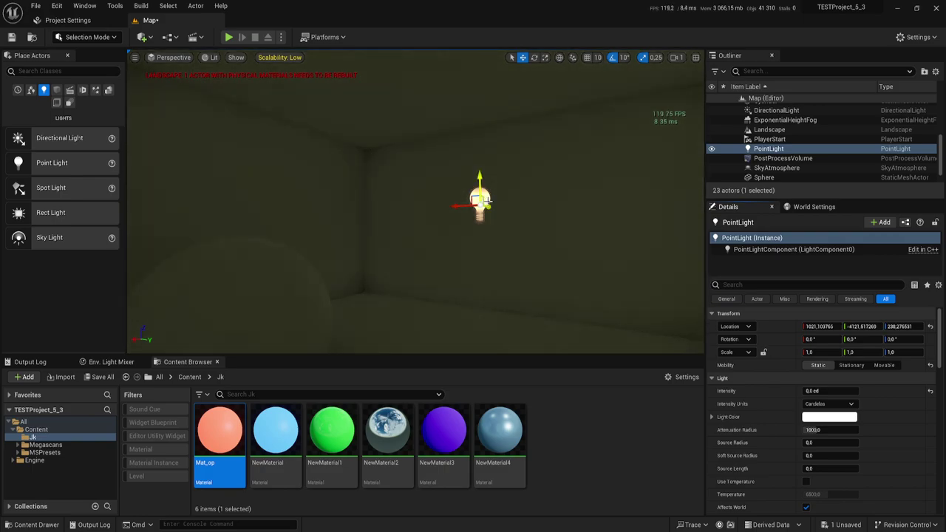
right_click_drag(502, 228, 502, 228)
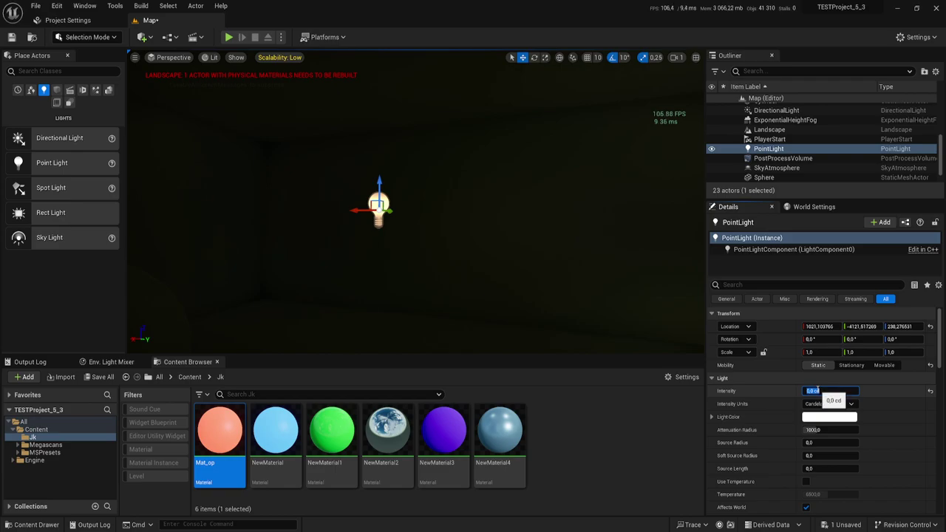
type("1")
key("Return")
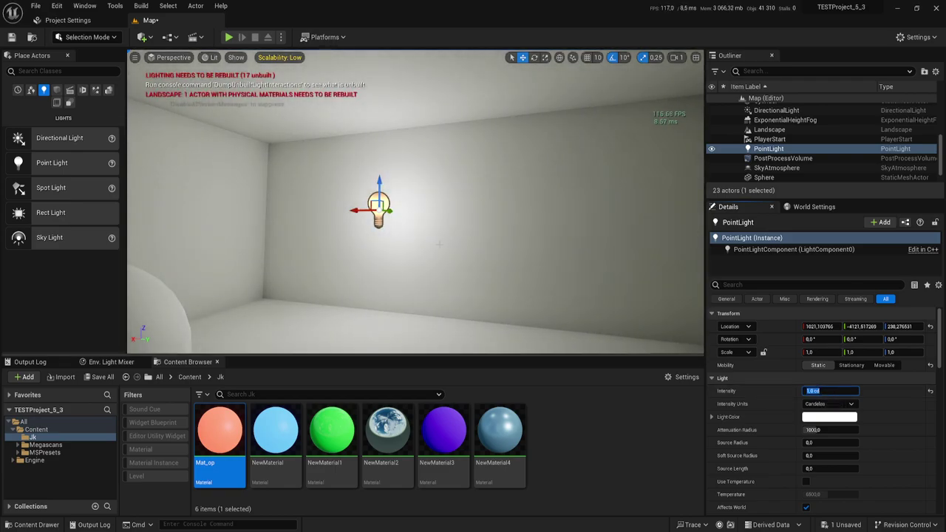
right_click_drag(502, 228, 502, 229)
right_click_drag(521, 260, 542, 249)
Make the point light Movable, raise its intensity and height, then delete it
left_click(885, 366)
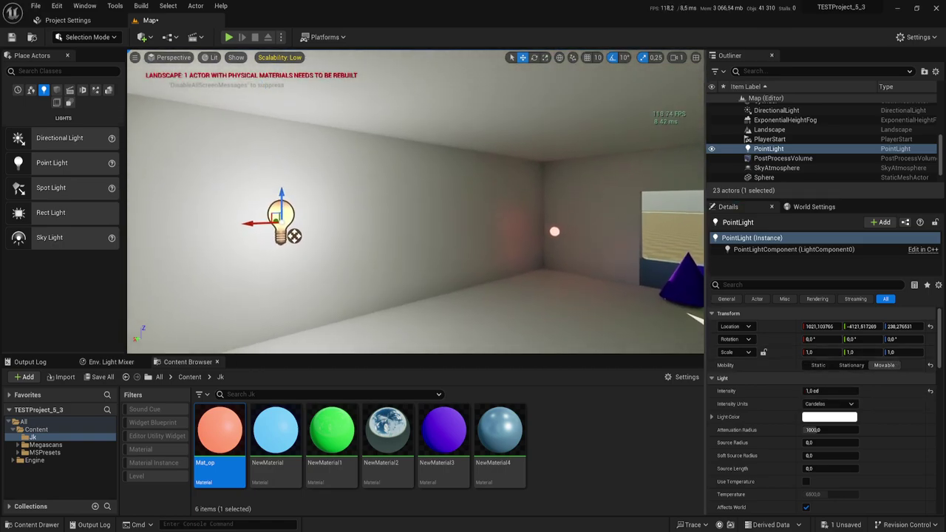
mouse_move(831, 391)
left_mouse_down()
mouse_move(850, 391)
mouse_move(813, 391)
mouse_move(831, 391)
left_mouse_up()
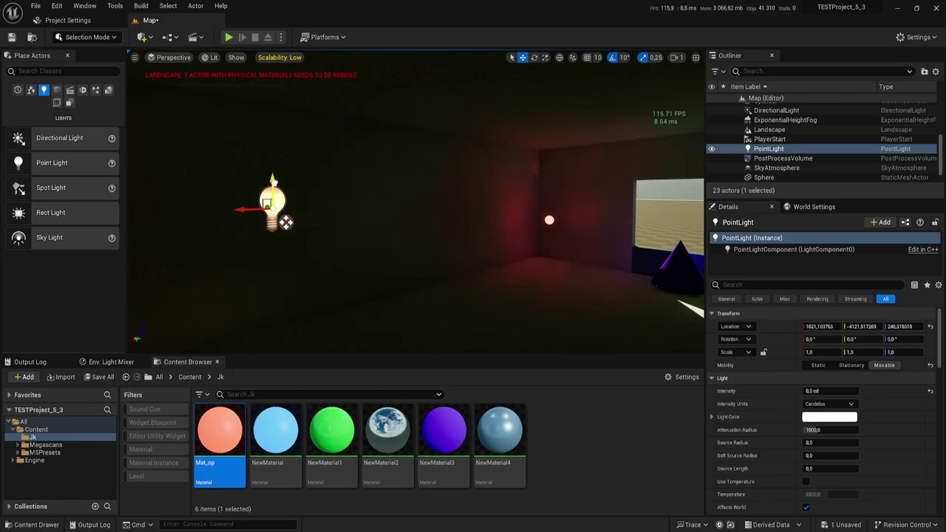
left_click_drag(285, 222, 281, 171)
key("Delete")
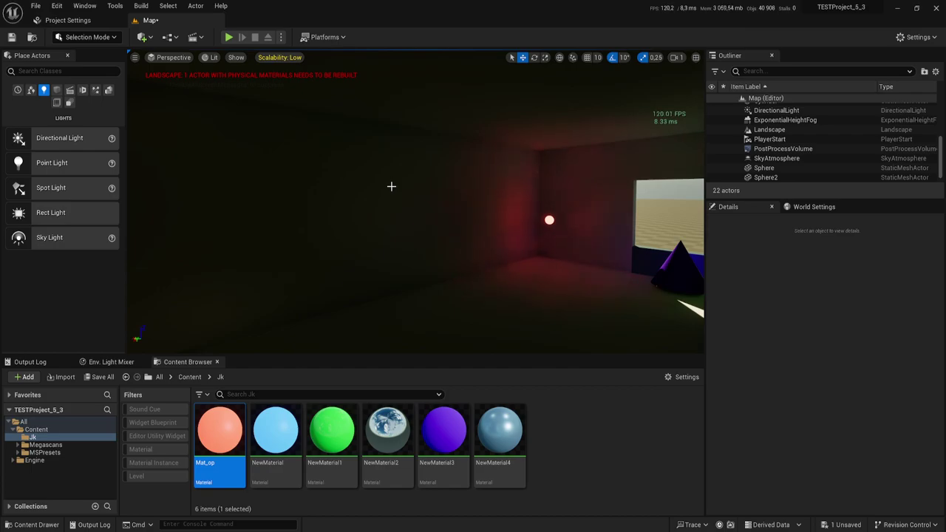
Select the cone and focus the viewport on it, then orbit out to the building
left_click_drag(374, 214, 414, 170)
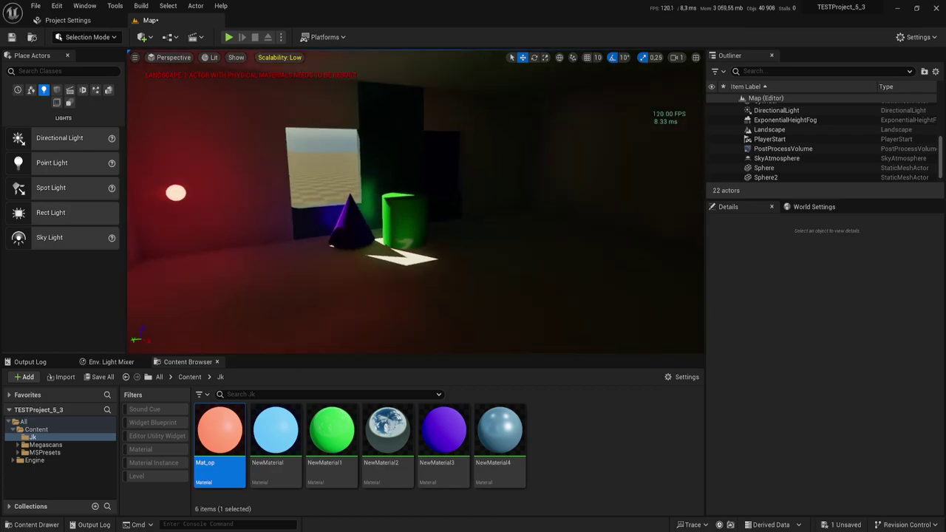
left_click_drag(355, 207, 374, 221)
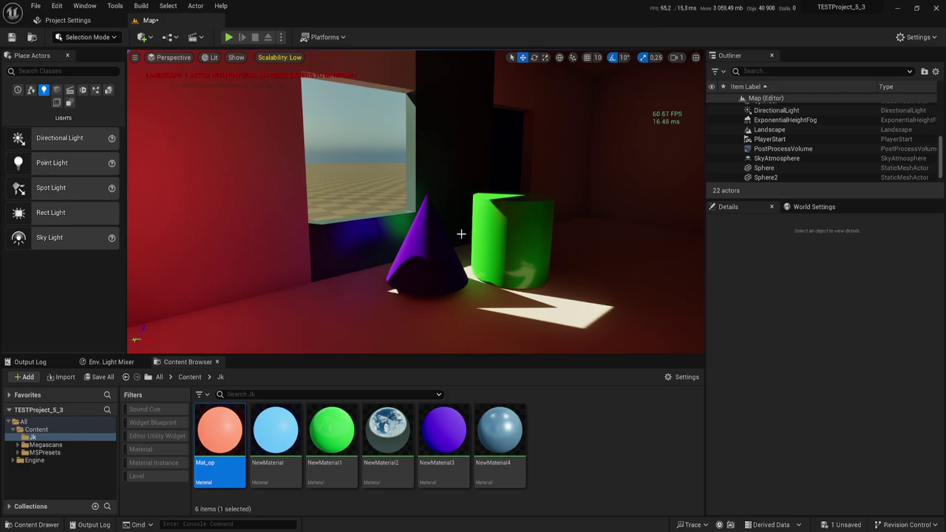
left_click(426, 248)
key("f")
mouse_move(427, 247)
left_mouse_down("alt")
mouse_move(443, 237)
mouse_move(435, 246)
left_mouse_up("alt")
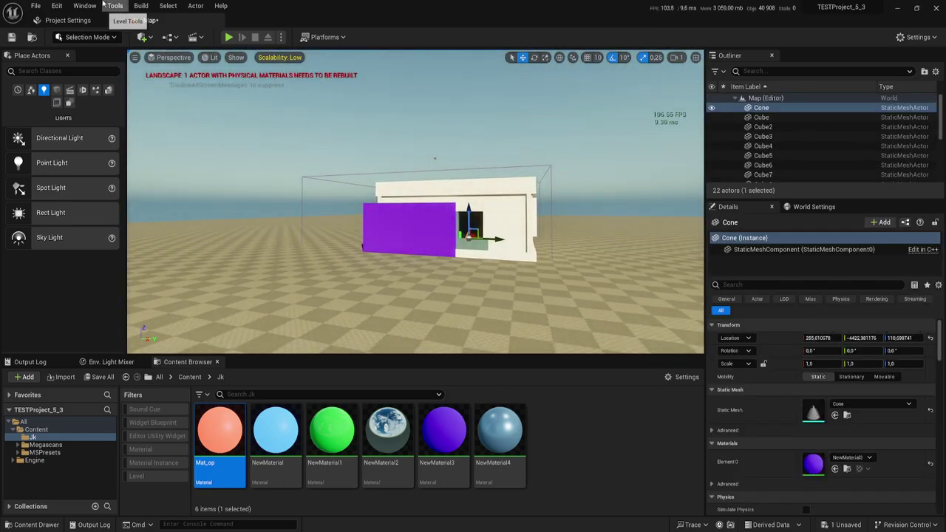
In Project Settings Rendering, set Dynamic Global Illumination Method to Screen Space (Beta)
left_click(84, 27)
scroll(21, 433, "down", 4)
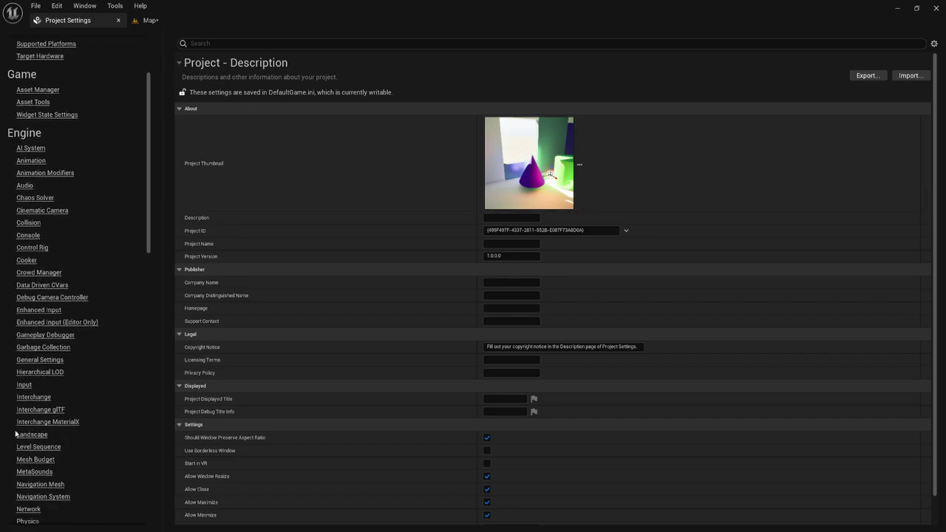
scroll(25, 418, "down", 3)
scroll(21, 420, "down", 4)
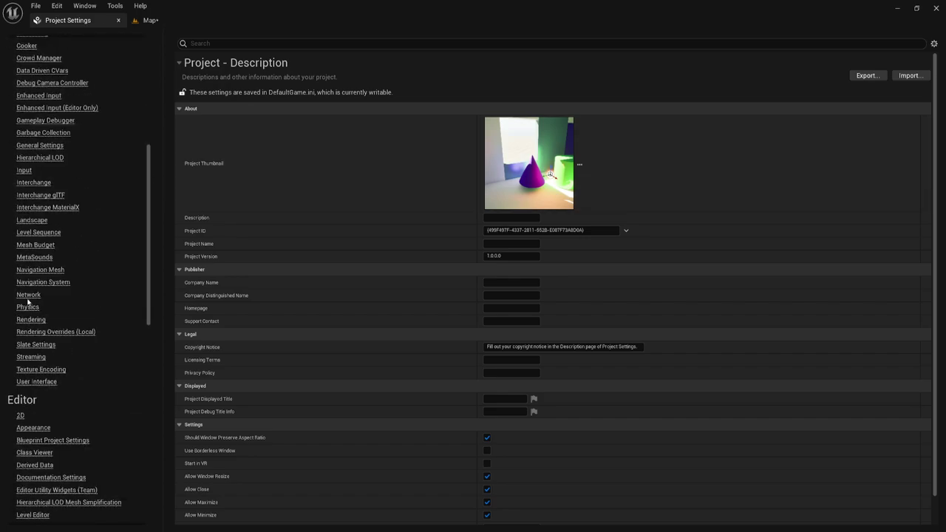
left_click(33, 321)
scroll(562, 332, "down", 5)
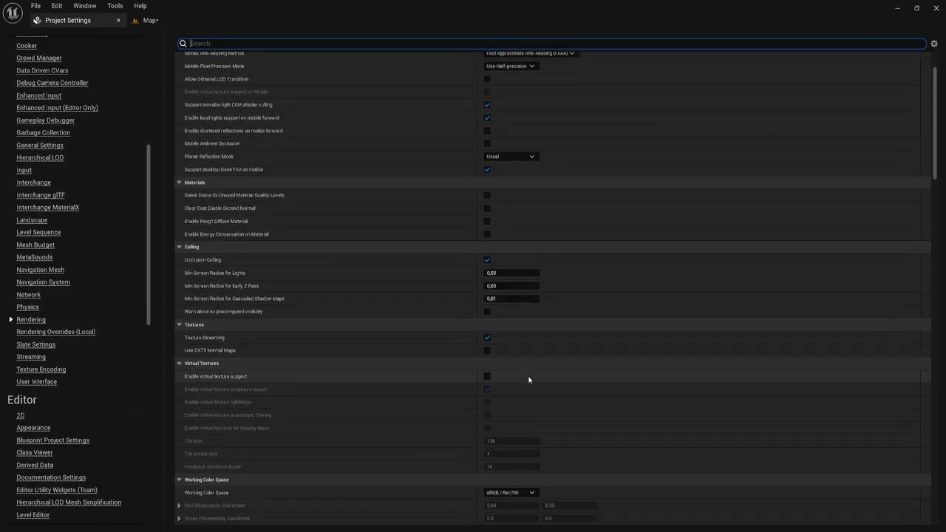
scroll(528, 380, "down", 5)
scroll(523, 325, "down", 5)
left_click(496, 340)
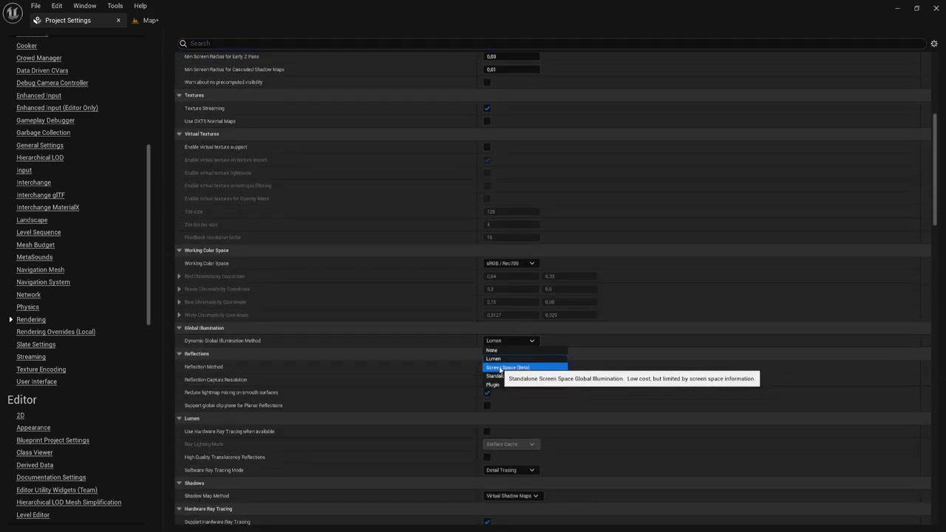
left_click(501, 368)
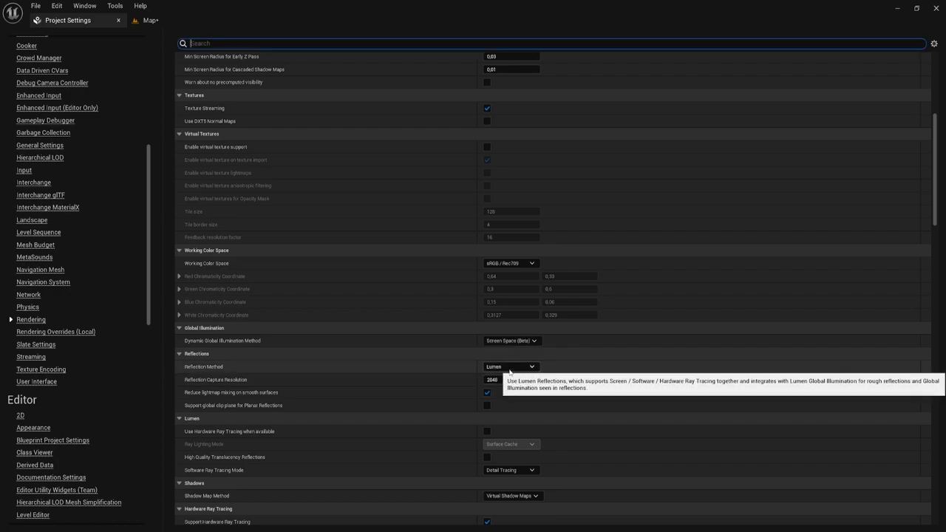
Set Reflection Method to Screen Space and return to the Map level
left_click(510, 368)
left_click(508, 396)
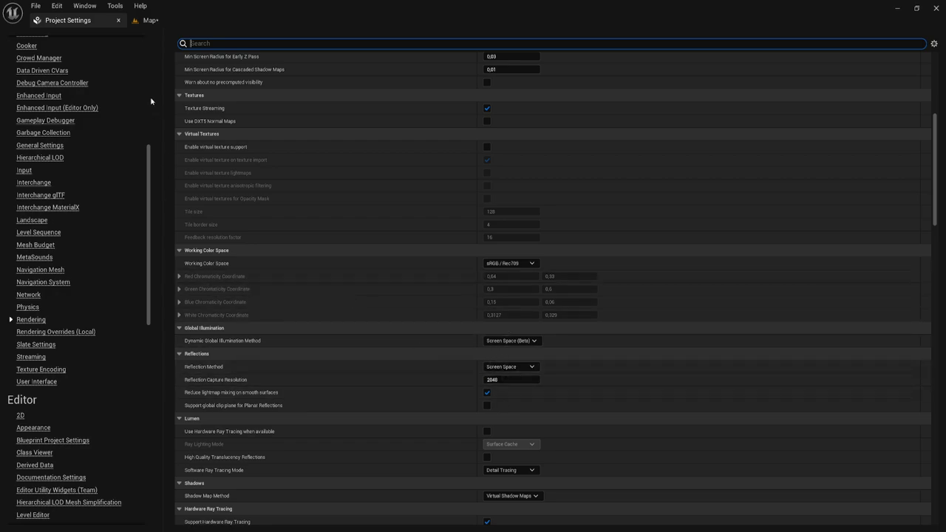
left_click(152, 21)
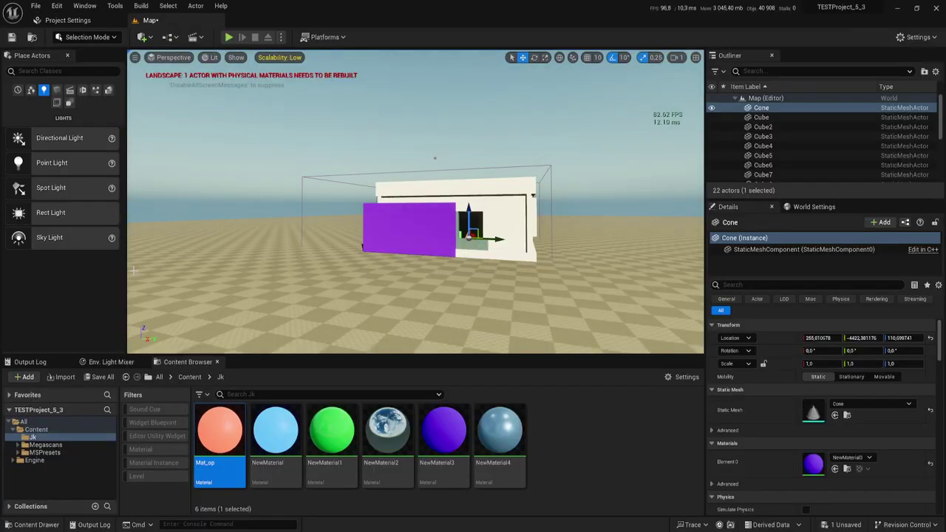
Save all unsaved content including the Map, then orbit closer to the house's long side
left_click(98, 378)
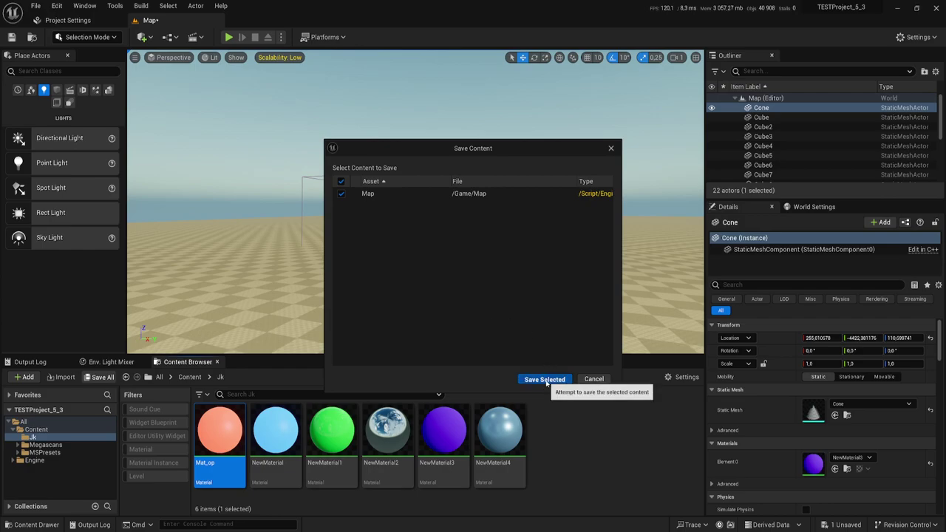
left_click(545, 380)
mouse_move(518, 225)
left_mouse_down("alt")
mouse_move(355, 222)
mouse_move(534, 250)
left_mouse_up("alt")
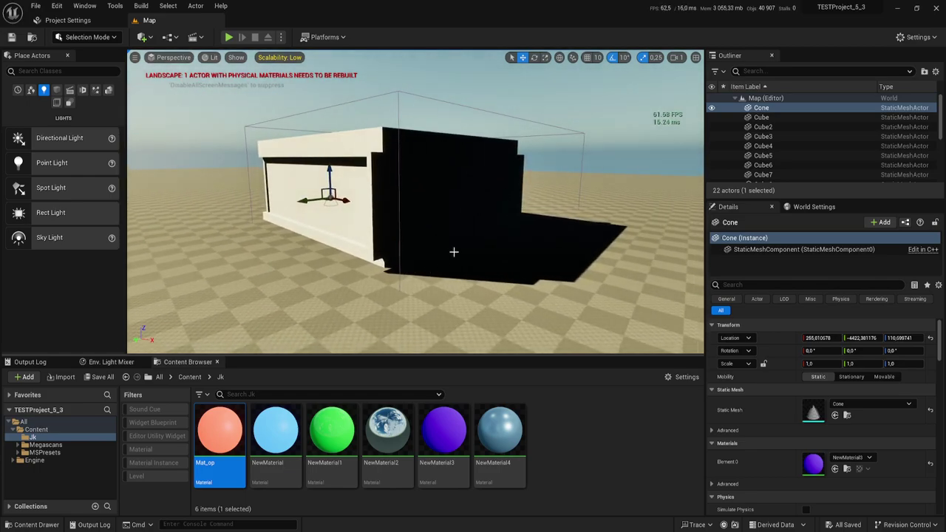
left_click_drag(495, 183, 473, 192, "alt")
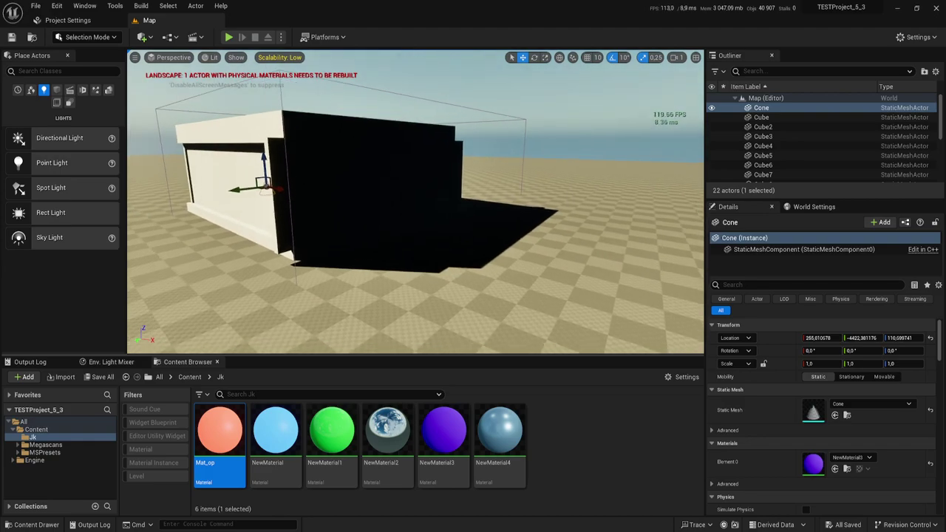
mouse_move(417, 160)
left_mouse_down("alt")
mouse_move(444, 173)
mouse_move(414, 161)
left_mouse_up("alt")
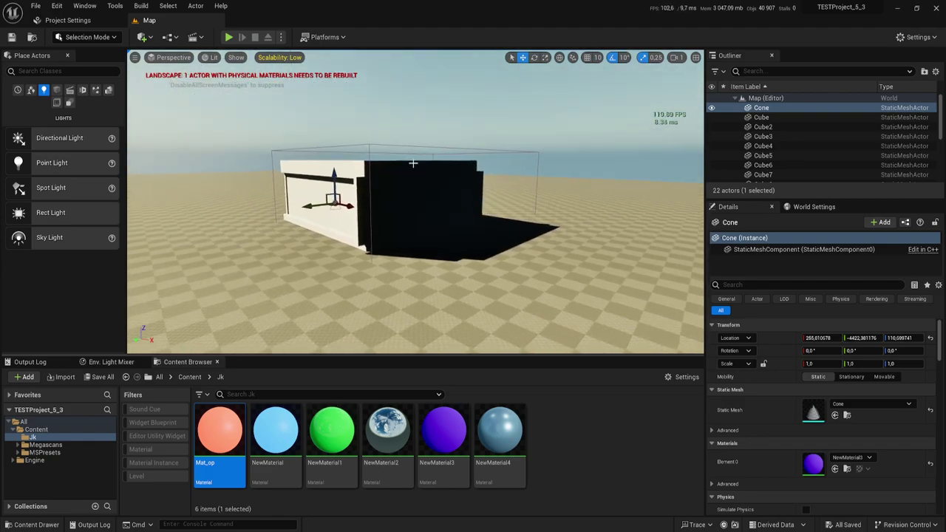
Select the PostProcessVolume and review its Lumen Global Illumination and Reflections settings
left_click(400, 150)
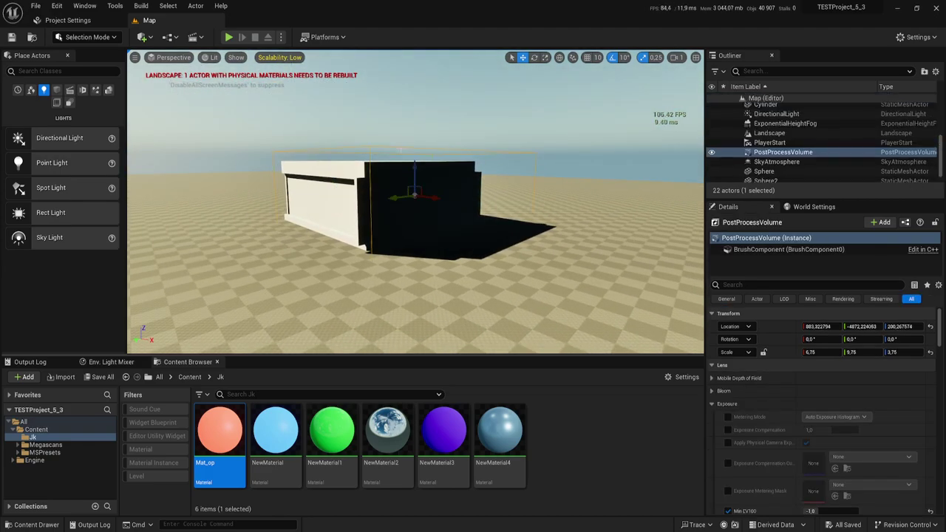
left_click(414, 196)
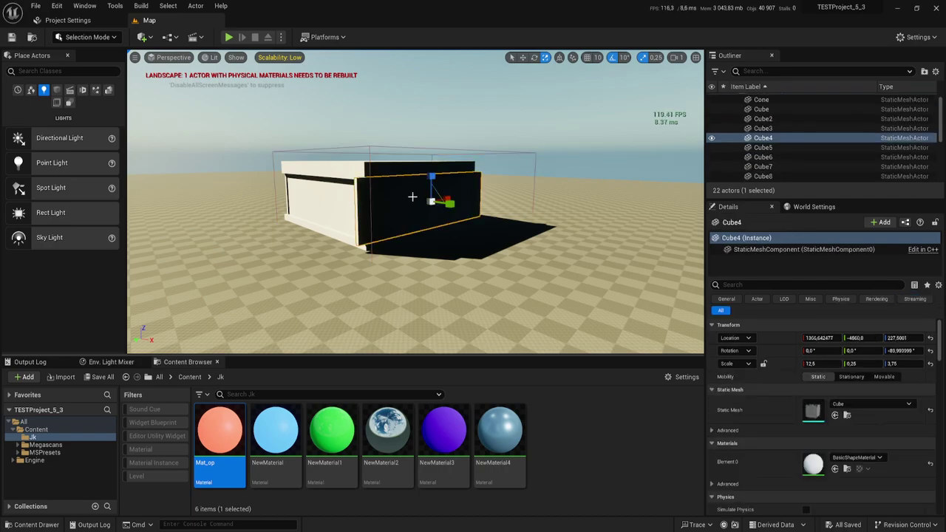
left_click(400, 150)
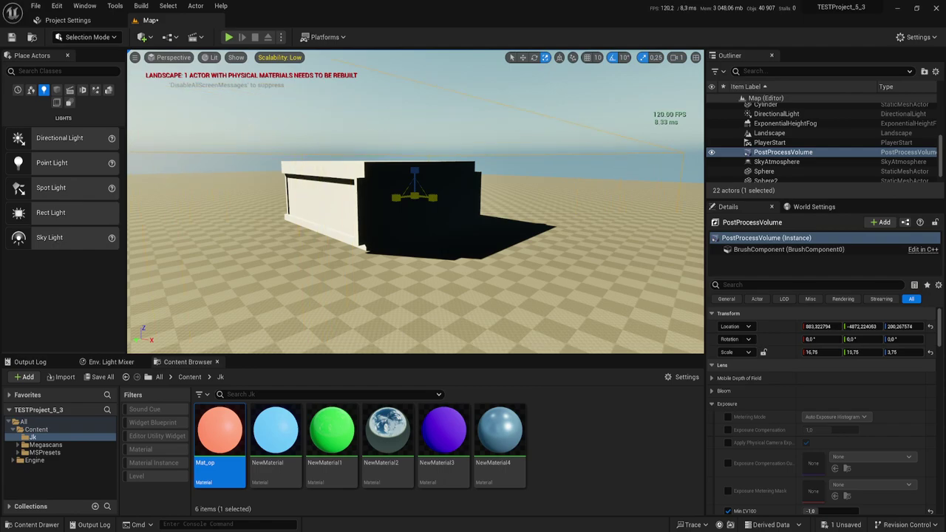
right_click_drag(415, 196, 444, 207)
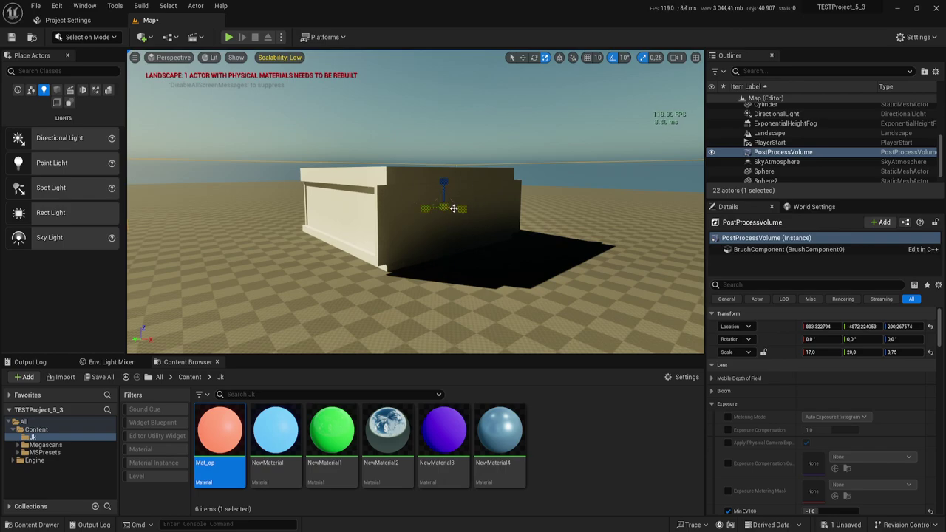
scroll(454, 208, "down", 5)
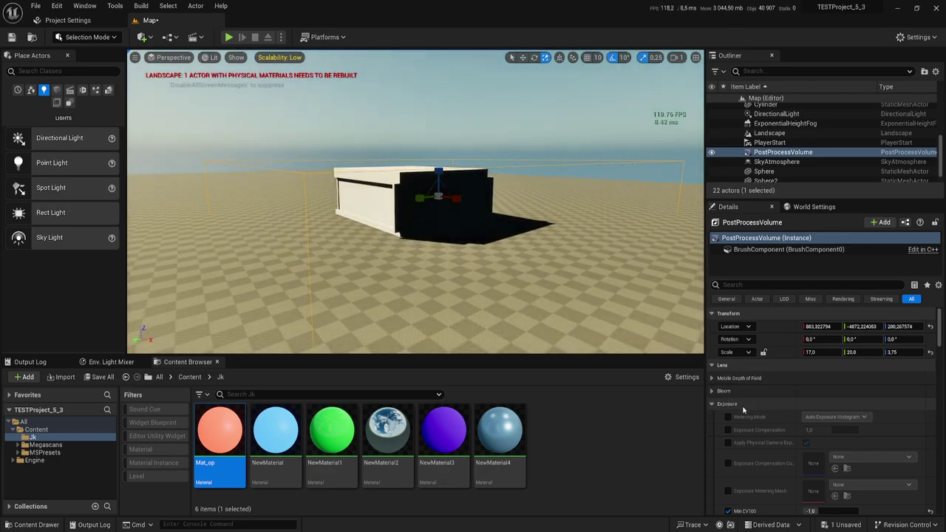
scroll(790, 403, "down", 15)
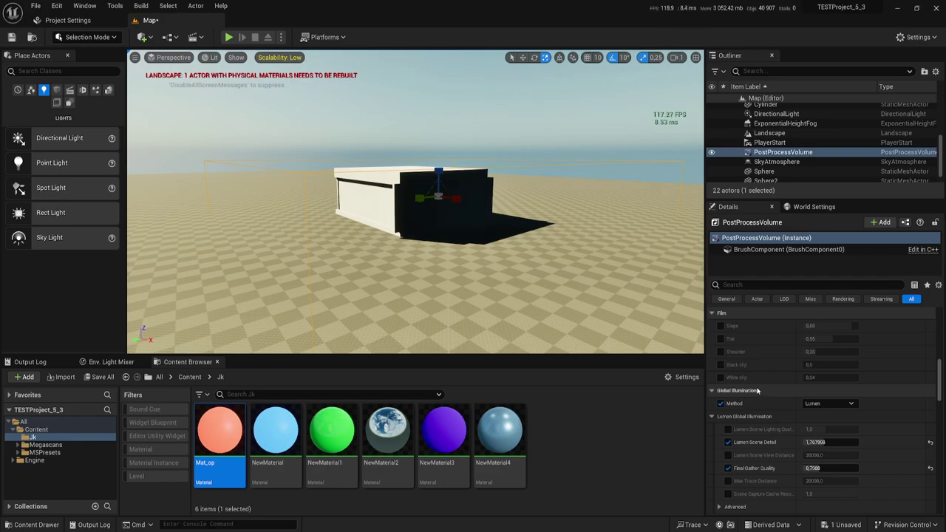
scroll(809, 403, "down", 3)
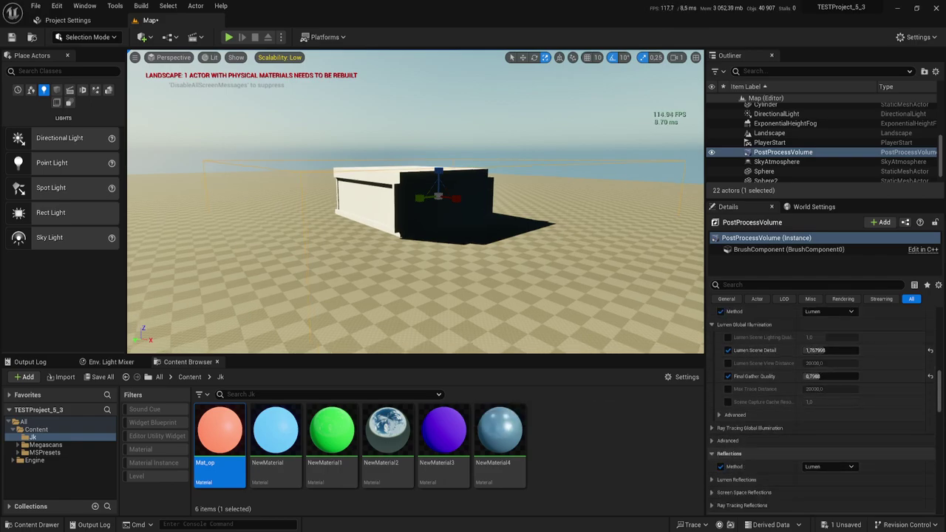
mouse_move(473, 237)
left_mouse_down()
mouse_move(472, 155)
mouse_move(444, 163)
mouse_move(443, 193)
mouse_move(466, 233)
left_mouse_up()
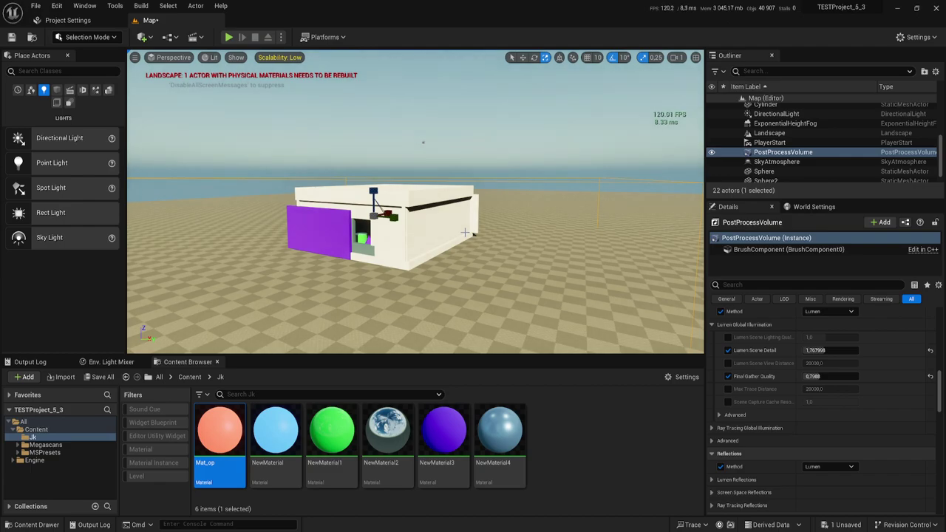
Fly the camera through the wall into the room, framing the purple cone and green cylinder
left_click_drag(465, 230, 473, 184)
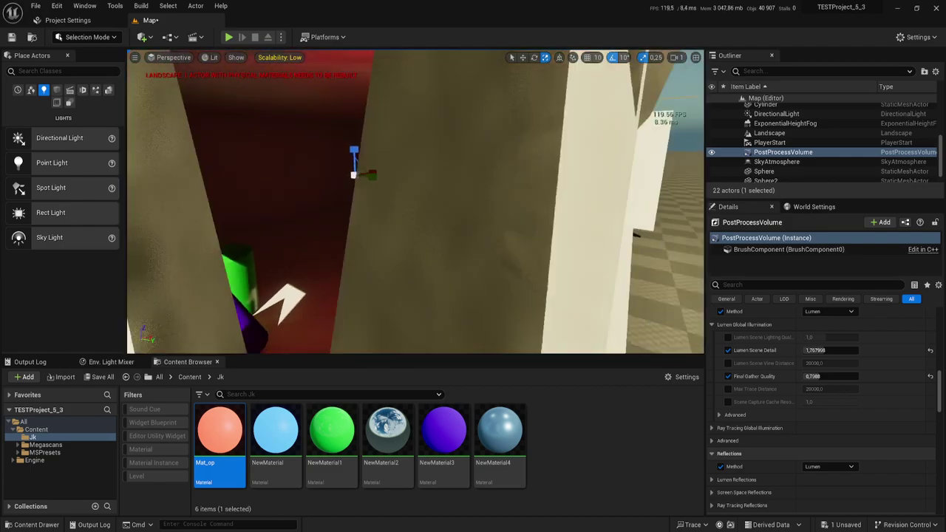
left_click_drag(474, 185, 473, 244)
left_click_drag(474, 88, 474, 74)
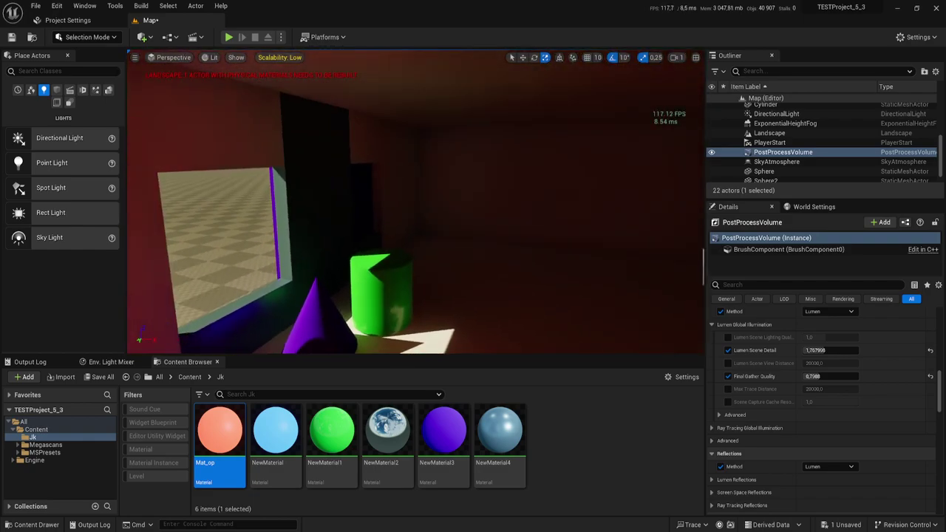
mouse_move(478, 226)
left_mouse_down()
mouse_move(465, 244)
mouse_move(466, 207)
mouse_move(509, 196)
left_mouse_up()
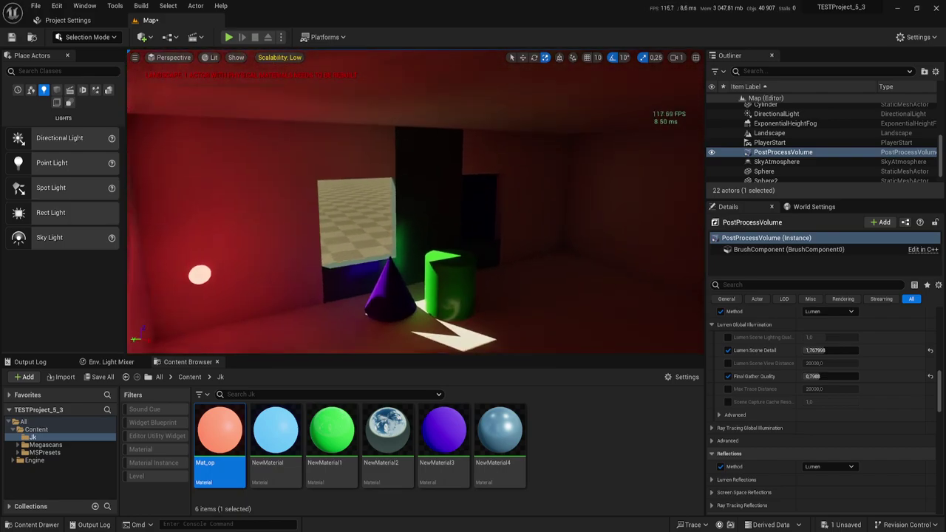
Shift the Cube12 wall panel to the left
left_click(537, 213)
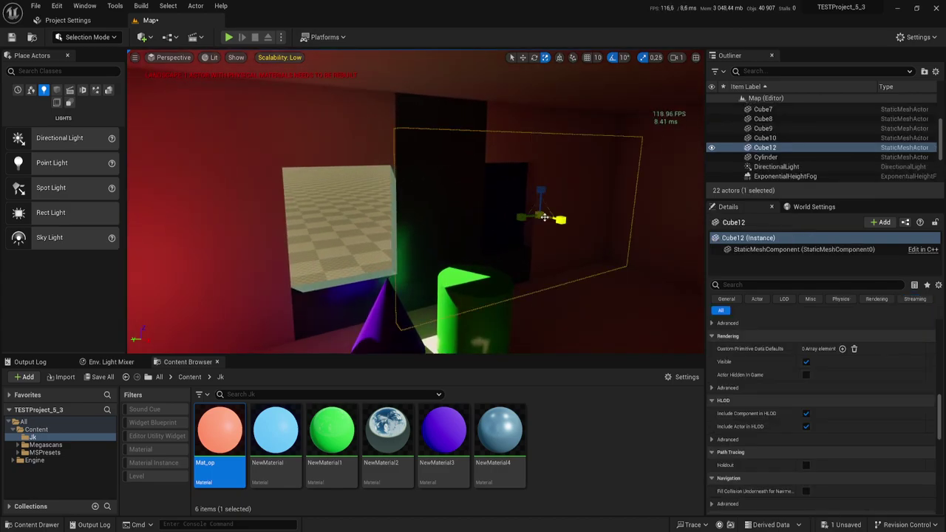
mouse_move(522, 216)
left_mouse_down()
mouse_move(443, 228)
mouse_move(457, 227)
left_mouse_up()
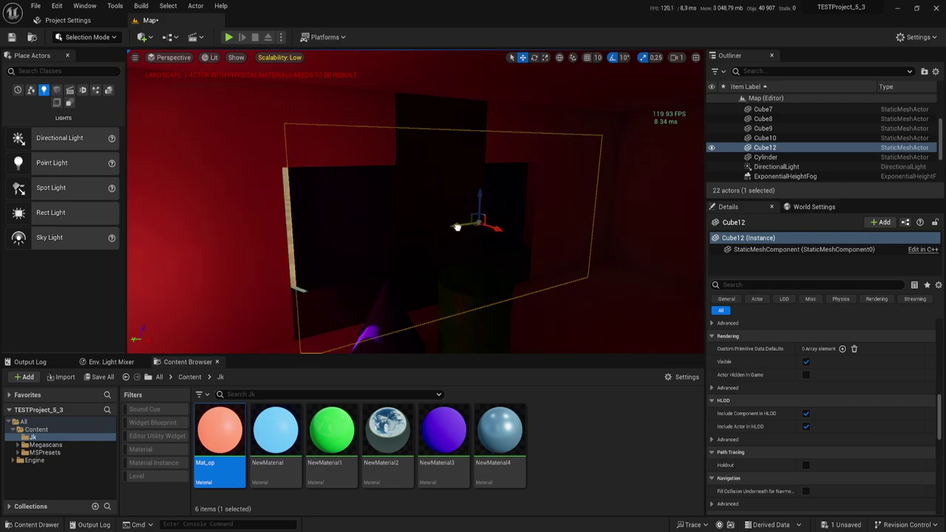
right_click_drag(458, 227, 445, 232)
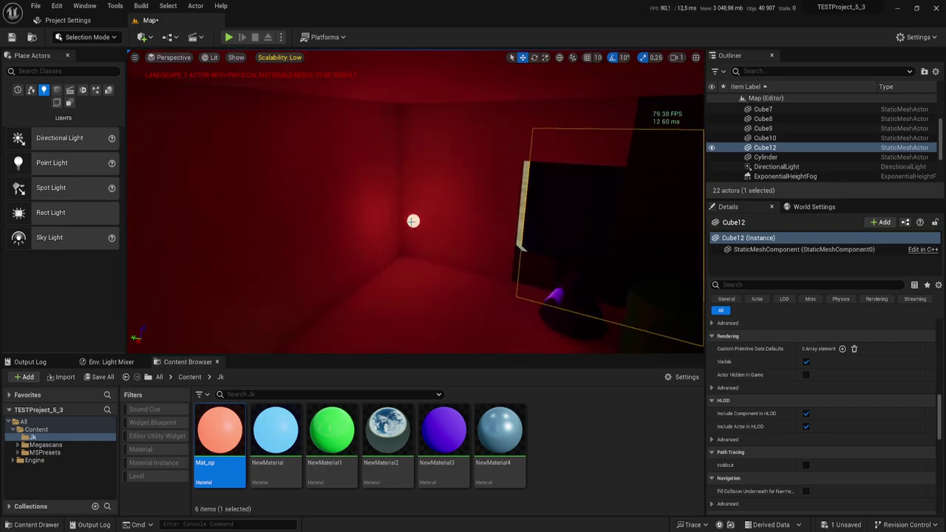
Delete the glowing Sphere2 light, leaving the room nearly black
left_click(413, 221)
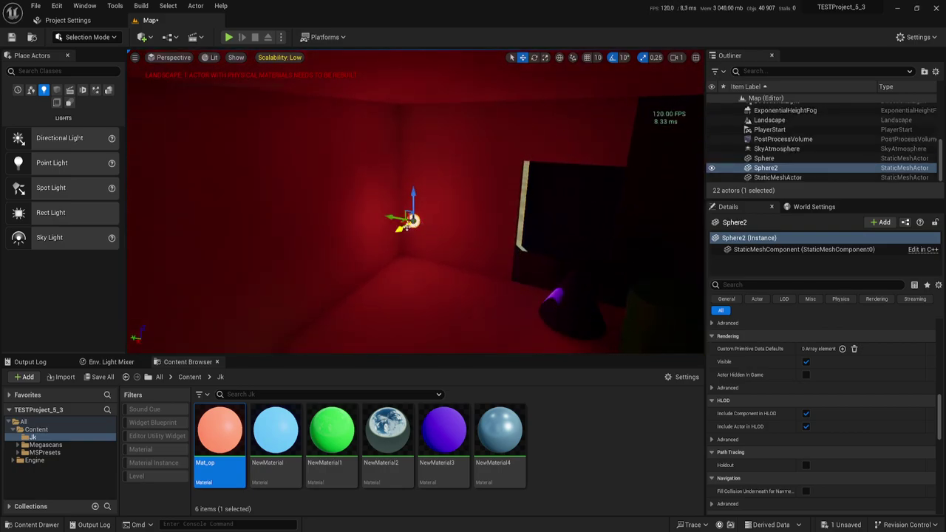
key("Delete")
right_click_drag(516, 186, 473, 192)
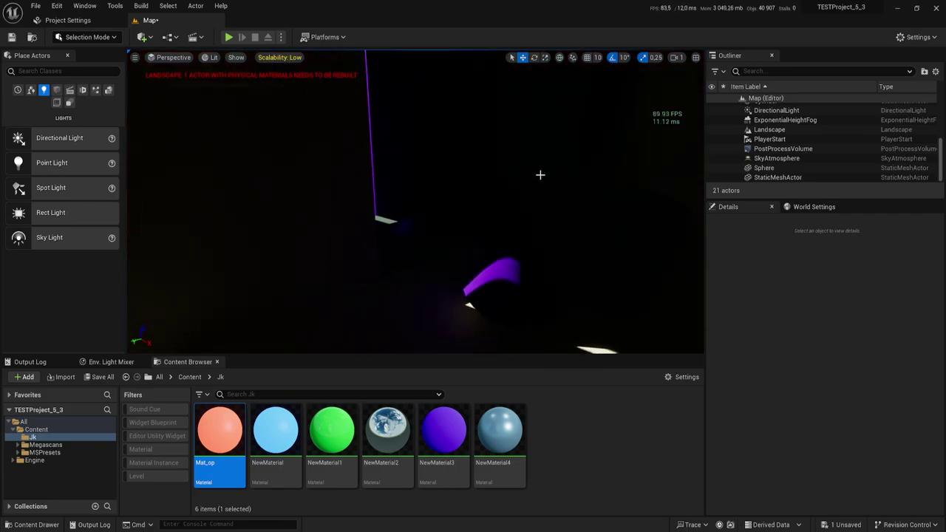
Reframe the view around the Cube12 panel and nudge it slightly right
left_click(438, 139)
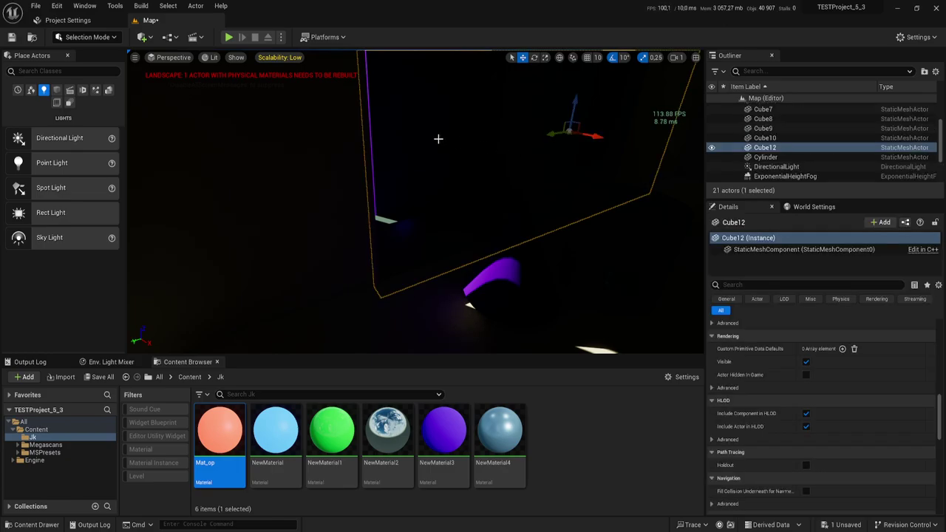
right_click_drag(552, 132, 564, 131)
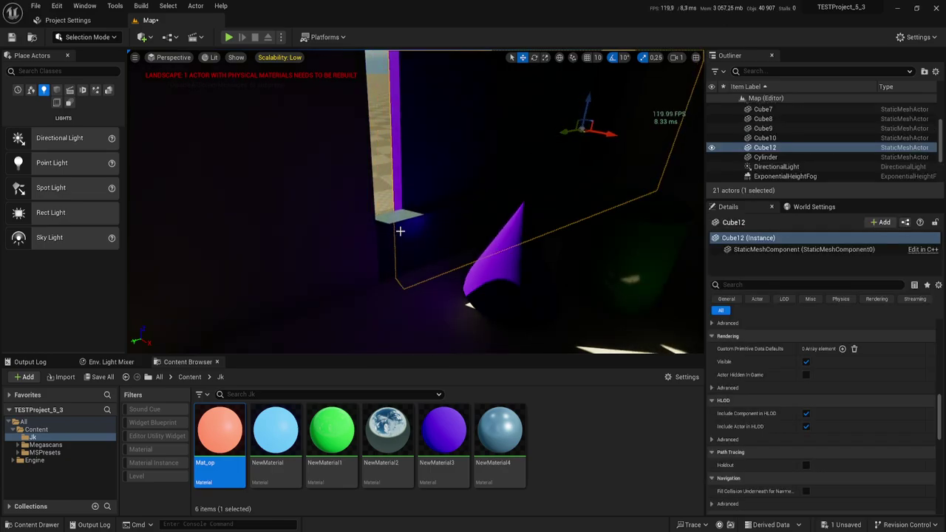
right_click_drag(504, 278, 505, 278)
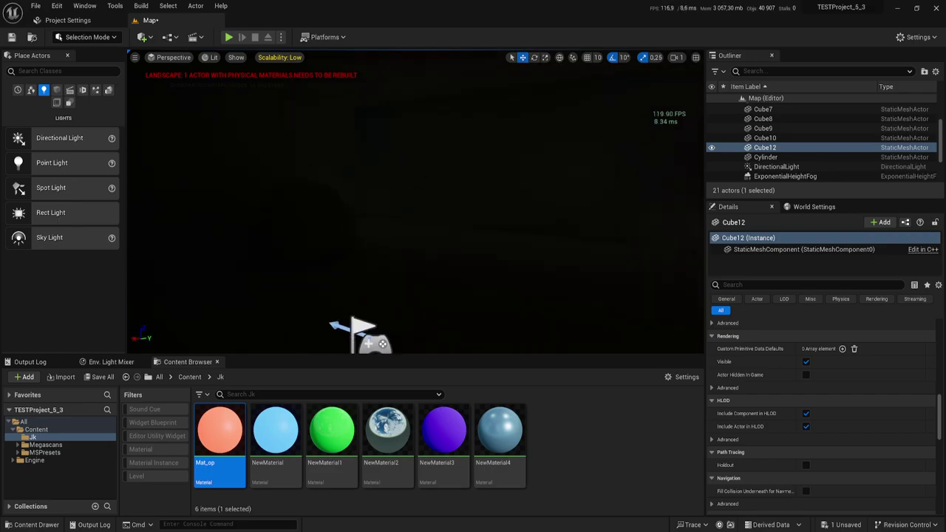
right_click_drag(424, 223, 424, 222)
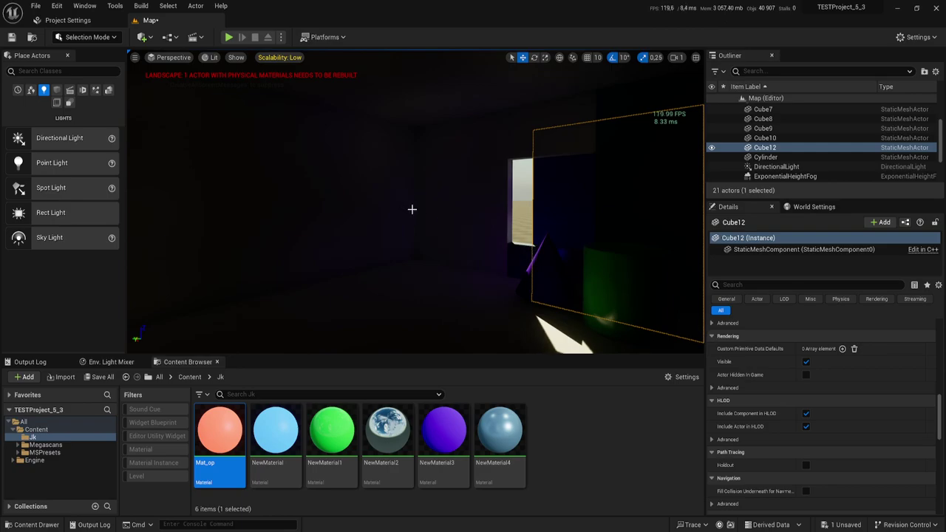
right_click_drag(412, 209, 412, 209)
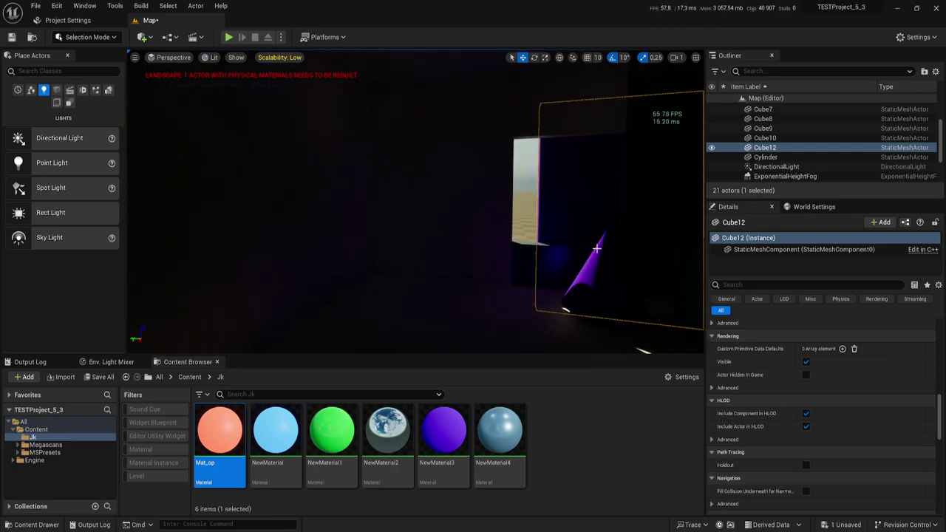
right_click_drag(597, 249, 597, 248)
left_click_drag(513, 211, 520, 211)
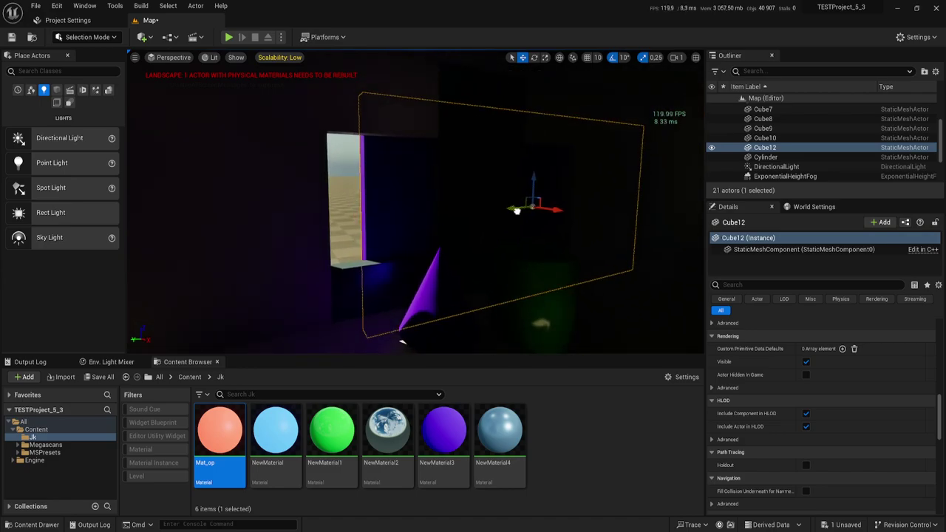
Move the cone far left and slide the green cylinder left across the floor
left_click(429, 292)
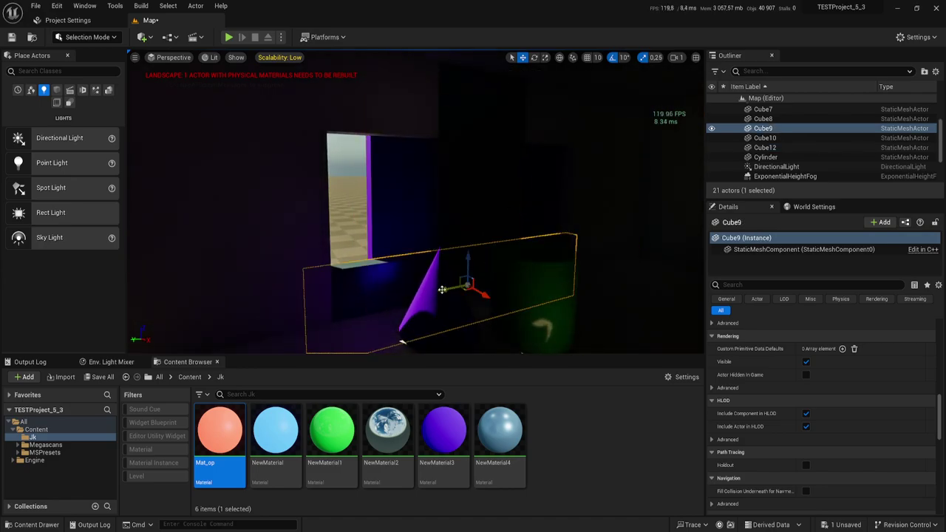
left_click(445, 292)
left_click_drag(415, 294, 174, 343)
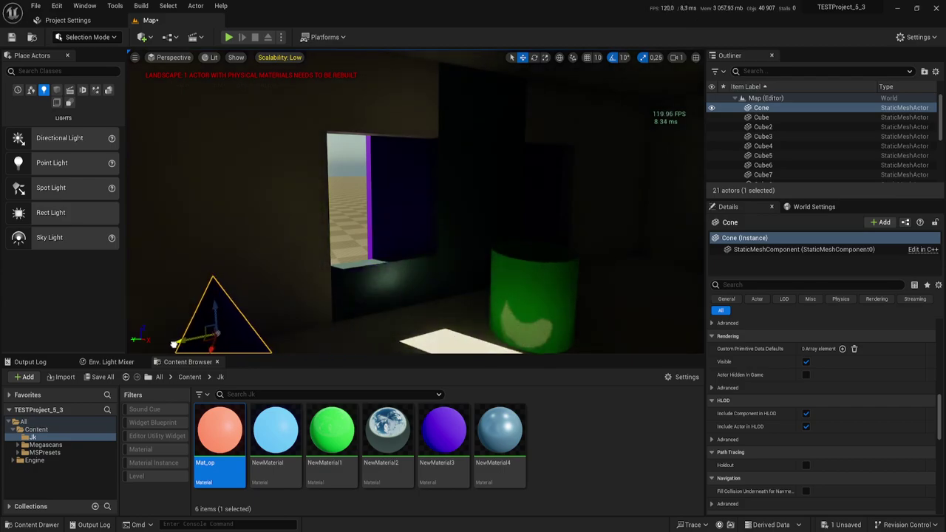
left_click(511, 298)
left_click_drag(513, 296, 467, 310)
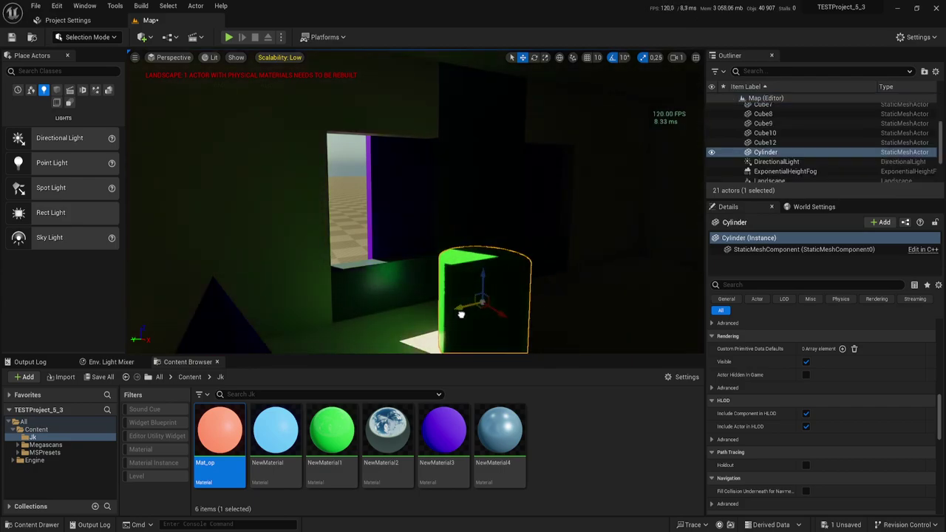
left_click(407, 194)
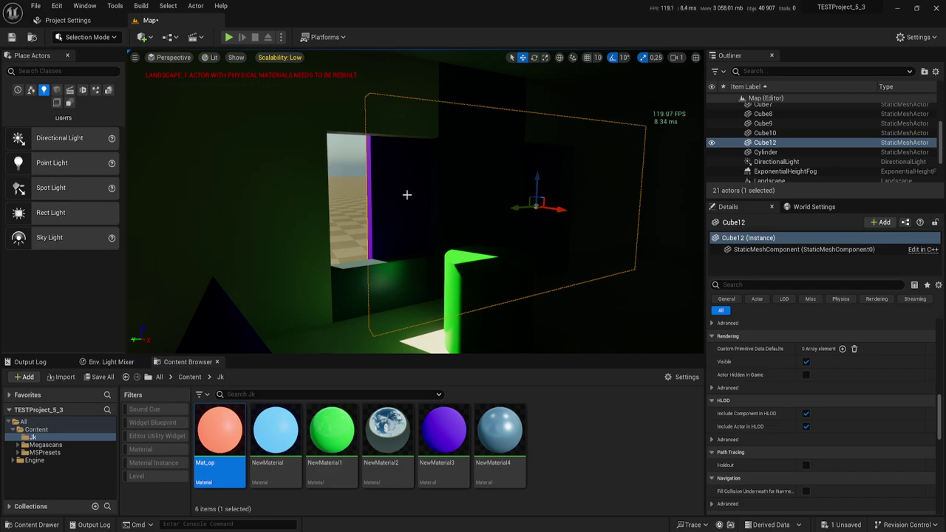
right_click_drag(519, 207, 488, 210)
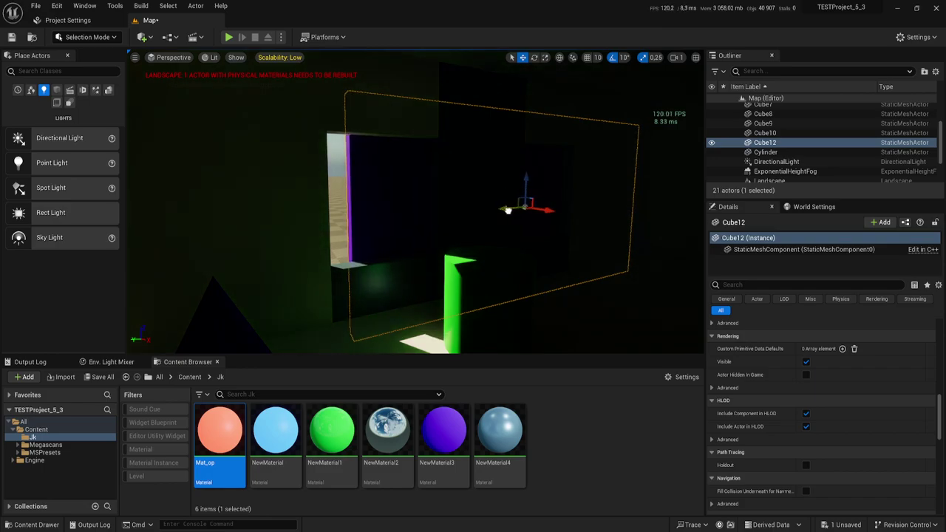
right_click_drag(491, 259, 491, 244)
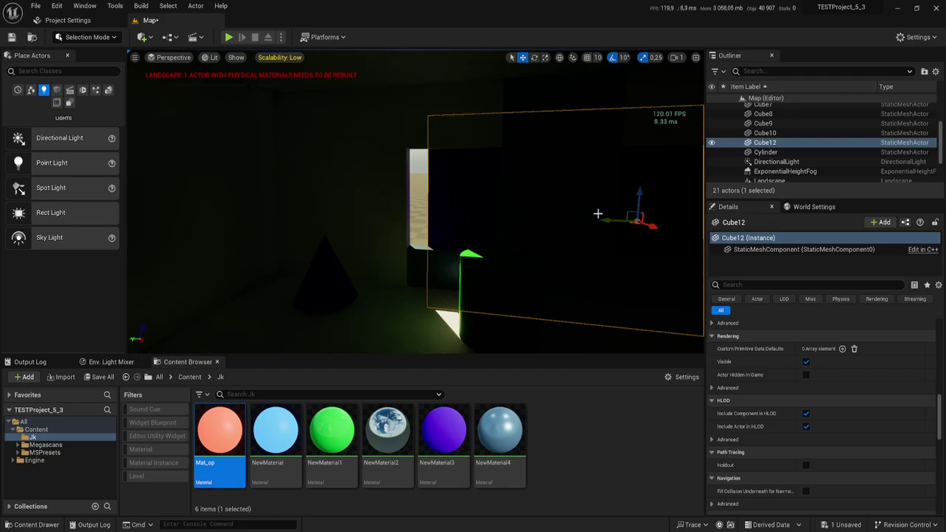
Slide the green cylinder right to the edge of the sunlit floor patch below the window
key("a")
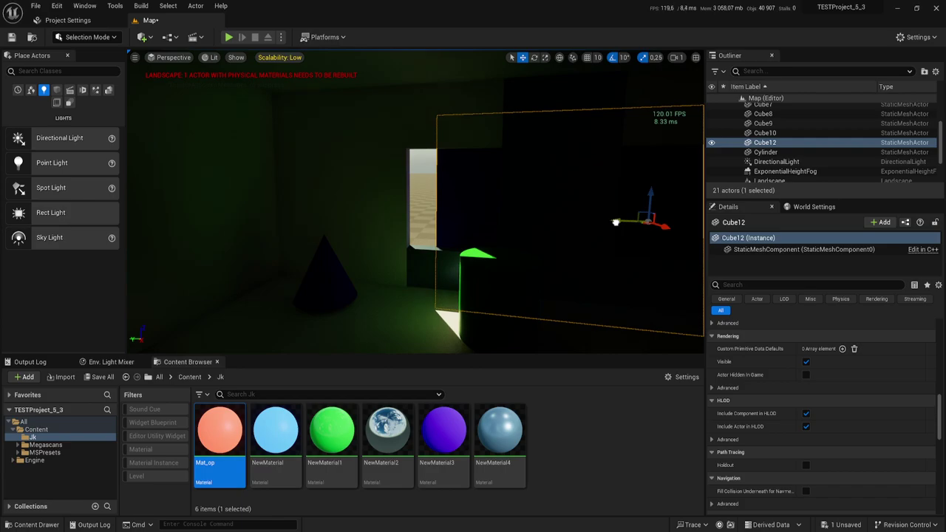
right_click_drag(488, 222, 341, 222)
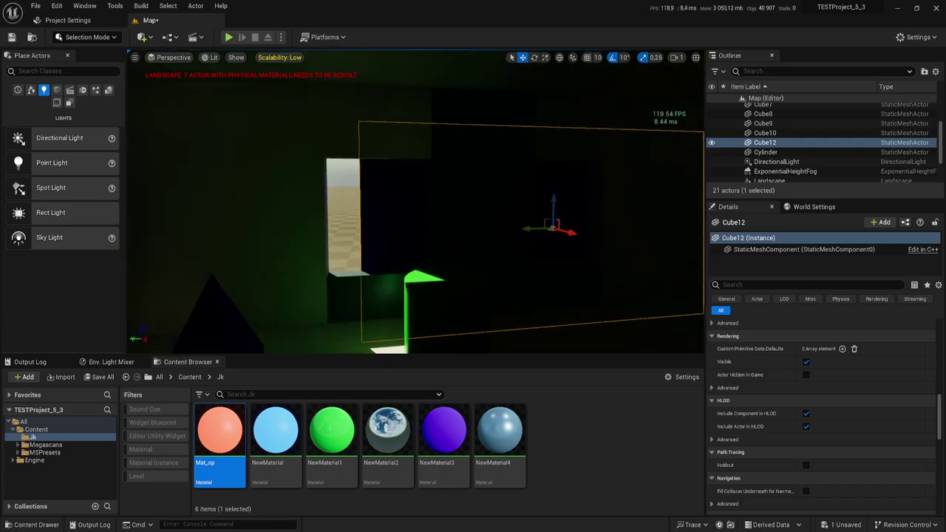
right_click_drag(431, 185, 444, 183)
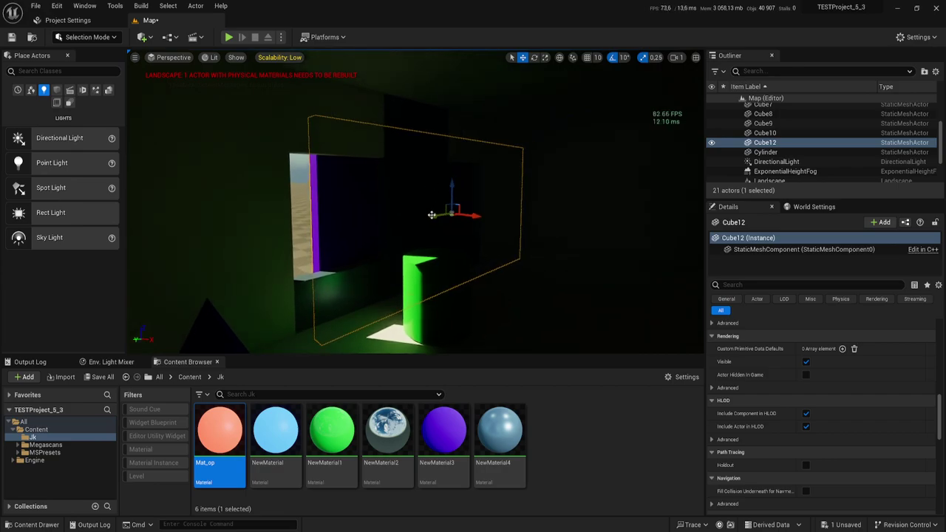
right_click_drag(432, 215, 511, 214)
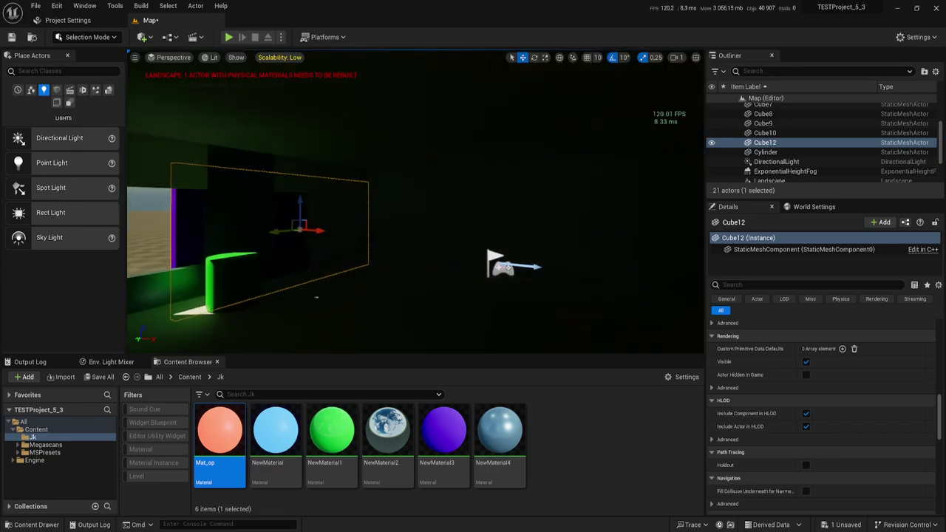
right_click_drag(316, 297, 443, 297)
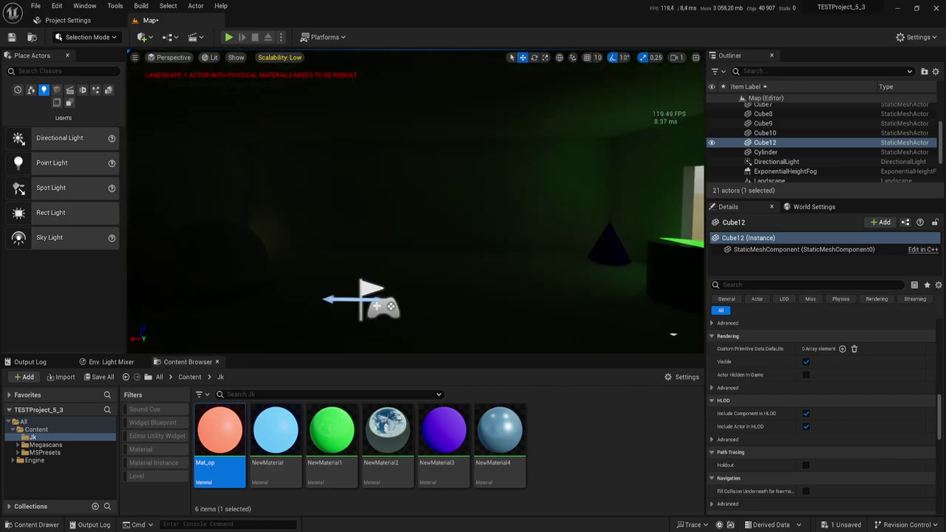
right_click_drag(451, 235, 511, 235)
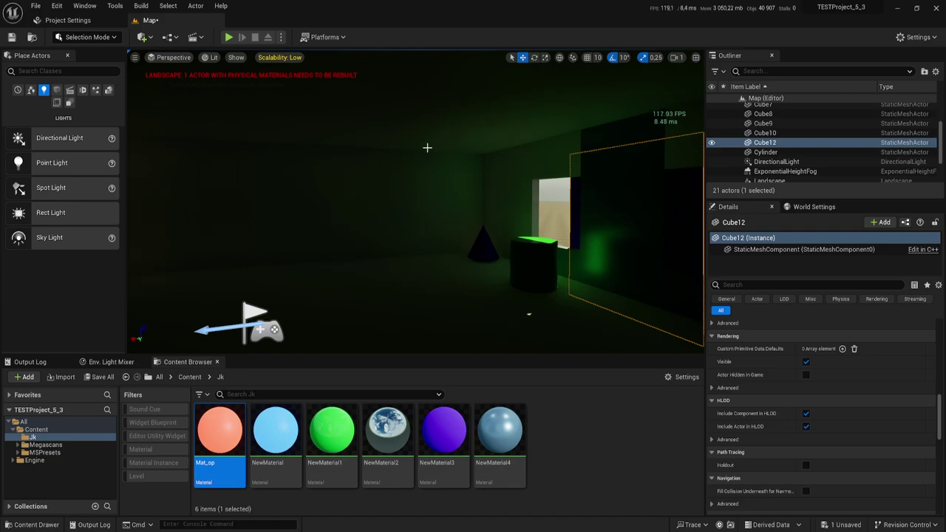
right_click_drag(438, 161, 503, 161)
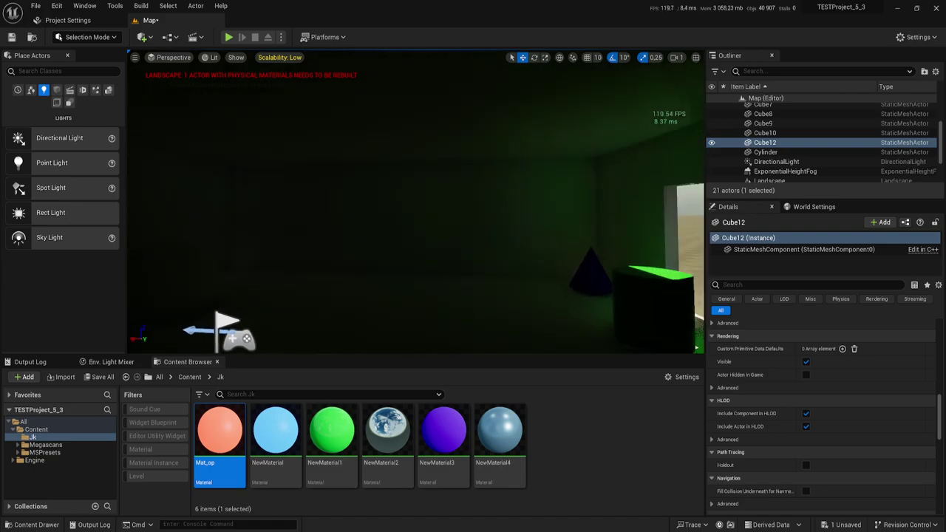
right_click_drag(451, 215, 428, 215)
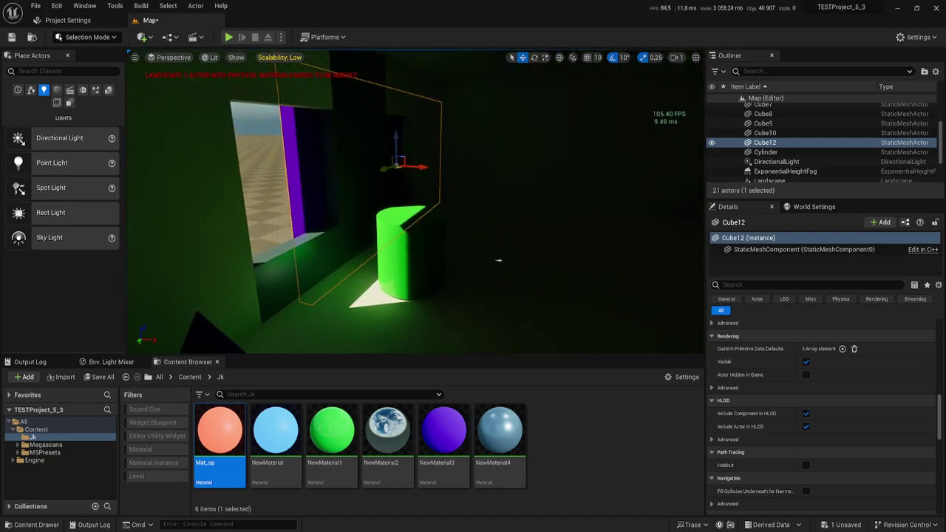
left_click(434, 252)
mouse_move(433, 252)
left_mouse_down()
mouse_move(517, 253)
mouse_move(495, 256)
mouse_move(496, 244)
mouse_move(459, 259)
left_mouse_up()
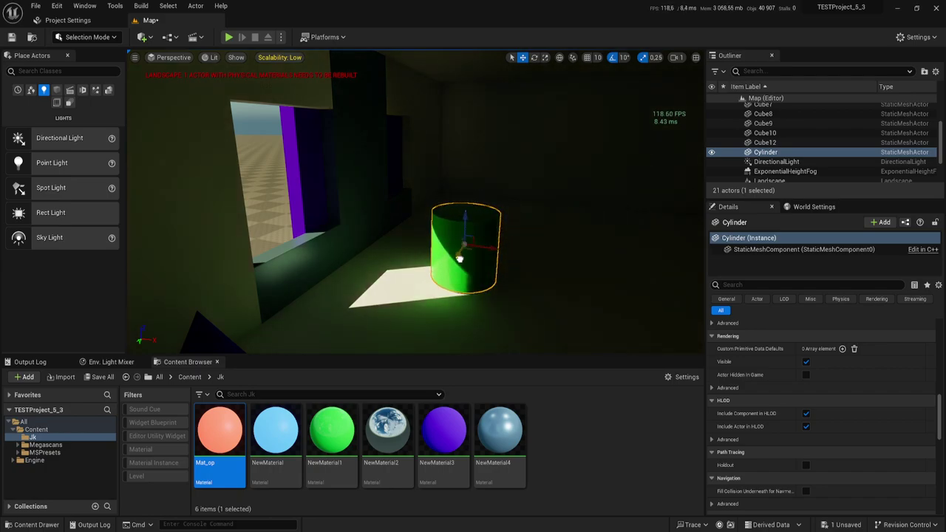
Move the Cube12 wall panel right, revealing a second window and sunlit floor patch
right_click_drag(448, 253, 372, 197)
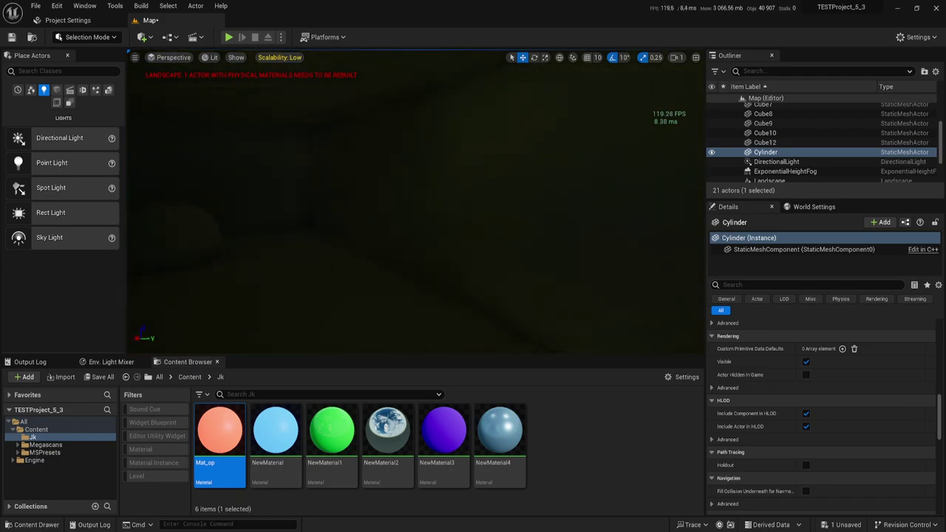
right_click_drag(443, 249, 469, 249)
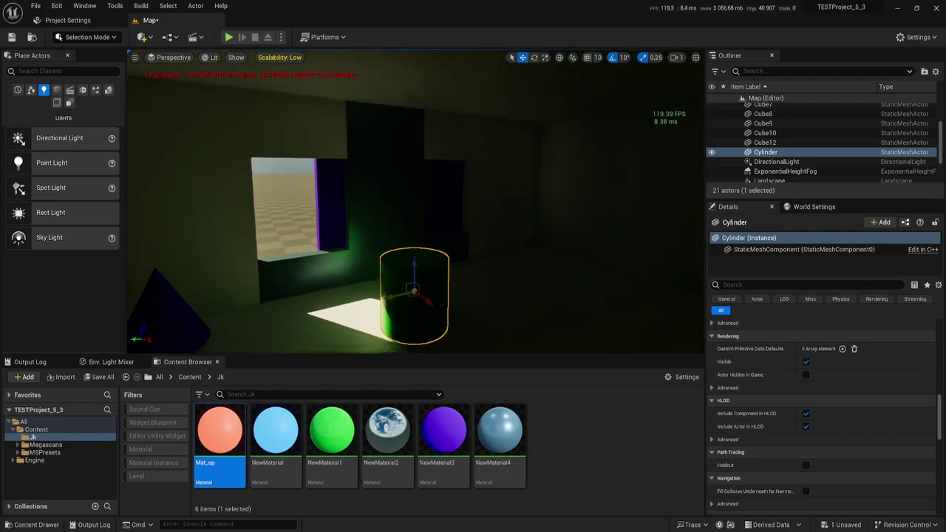
left_click(451, 193)
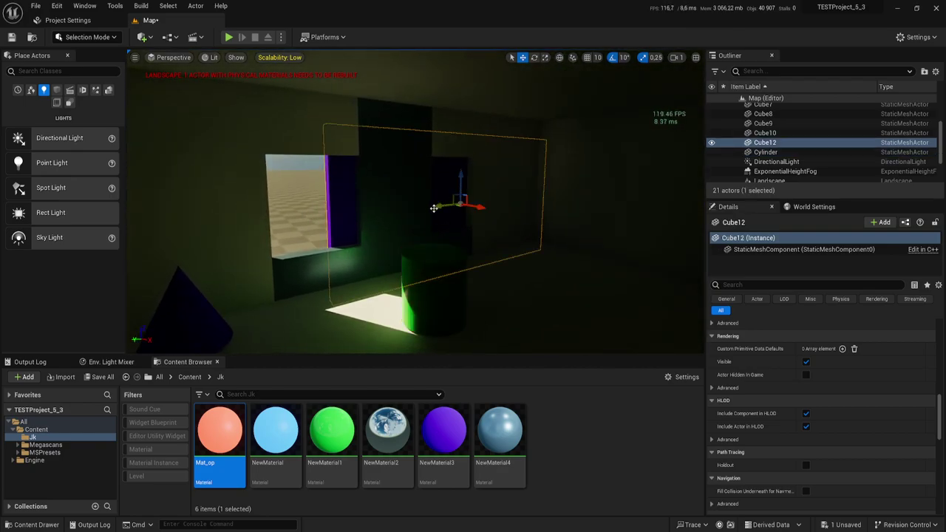
left_click_drag(438, 206, 539, 209)
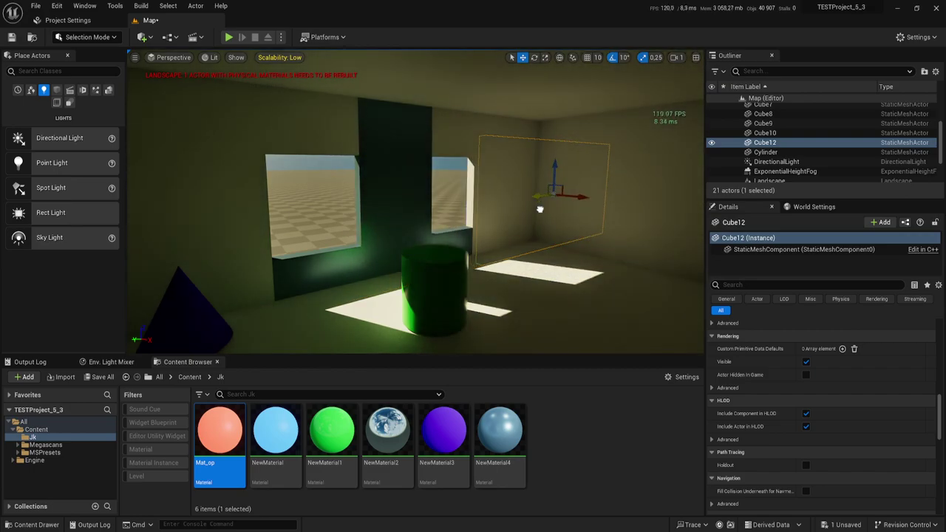
right_click_drag(504, 240, 504, 240)
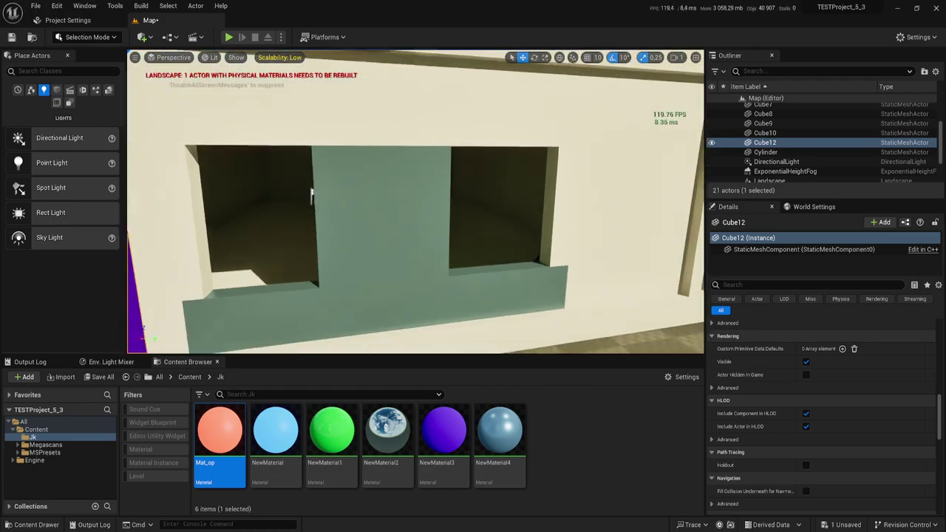
right_click_drag(370, 200, 338, 247)
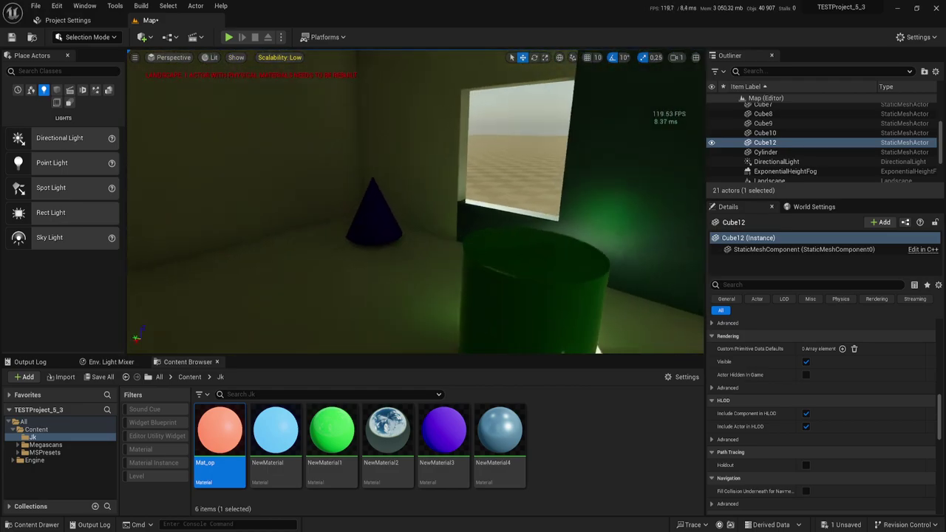
right_click_drag(426, 357, 426, 357)
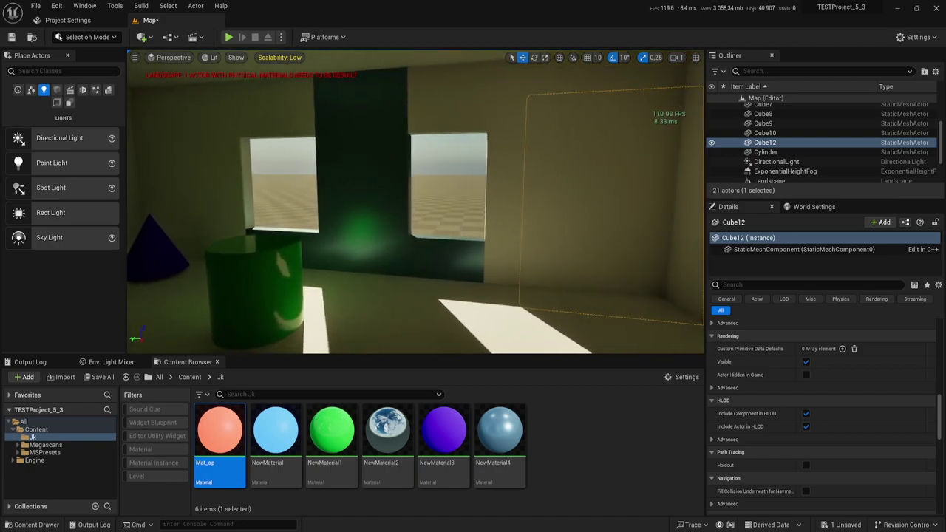
Apply purple NewMaterial3 to the wall column between windows and the block below the right window
left_click_drag(443, 431, 368, 277)
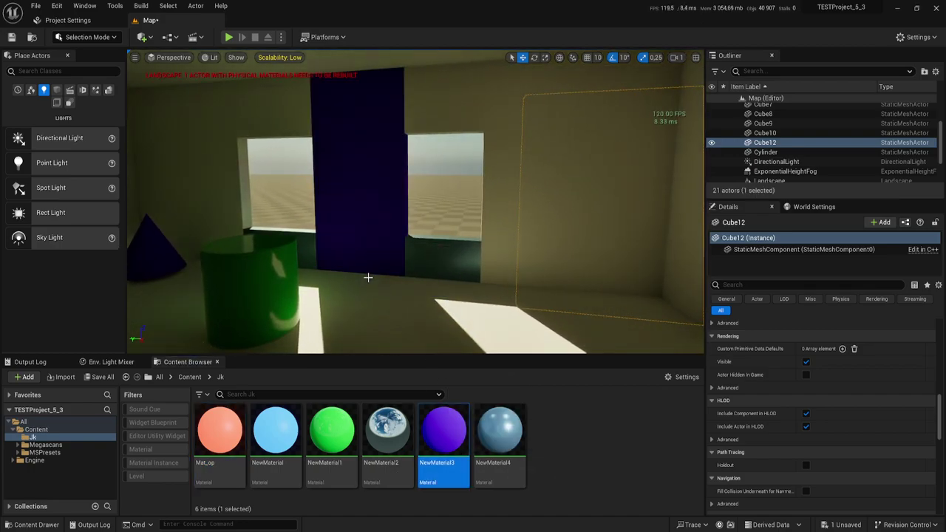
left_click_drag(422, 409, 445, 266)
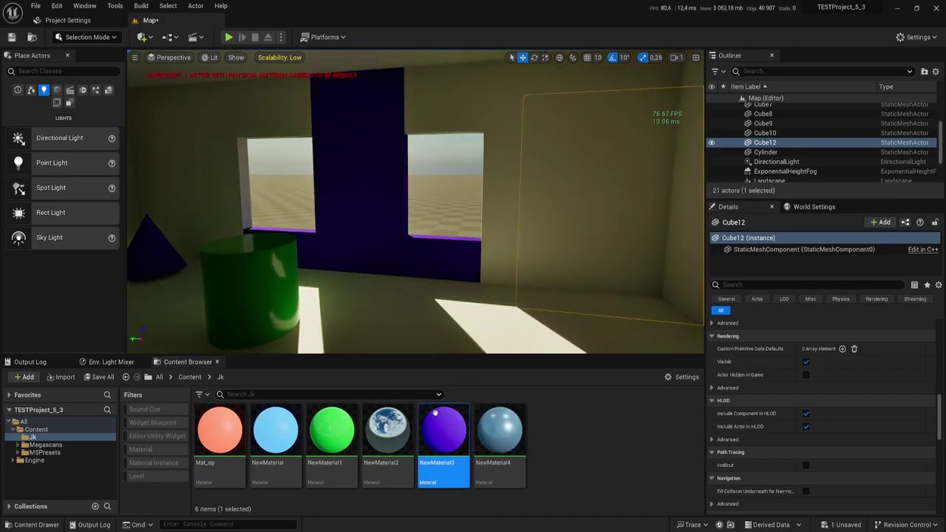
right_click_drag(415, 202, 415, 202)
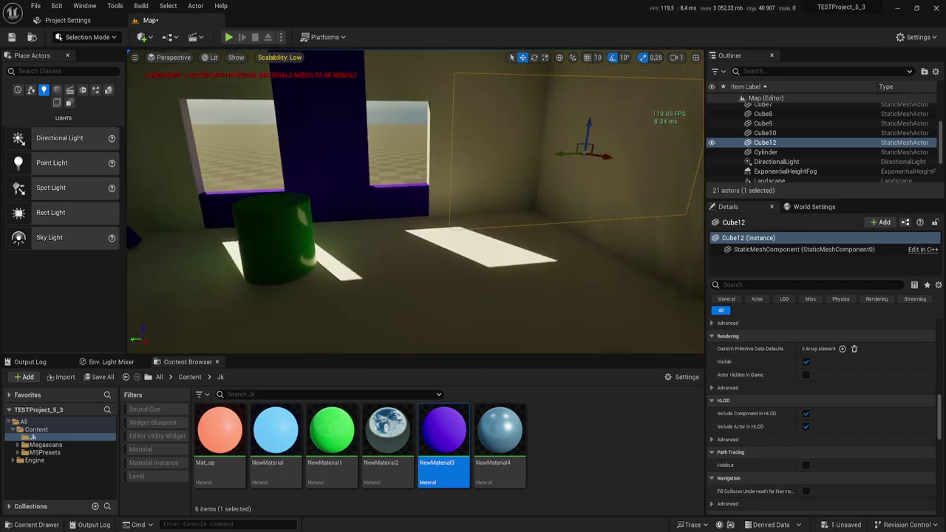
Move the green cylinder left and back on the floor
right_click_drag(341, 272, 341, 272)
left_click(427, 251)
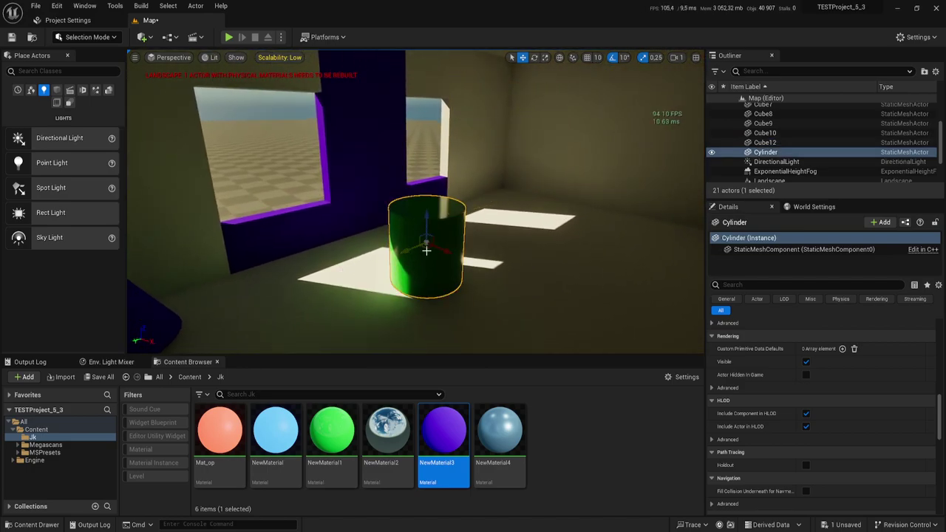
left_click_drag(427, 241, 402, 235)
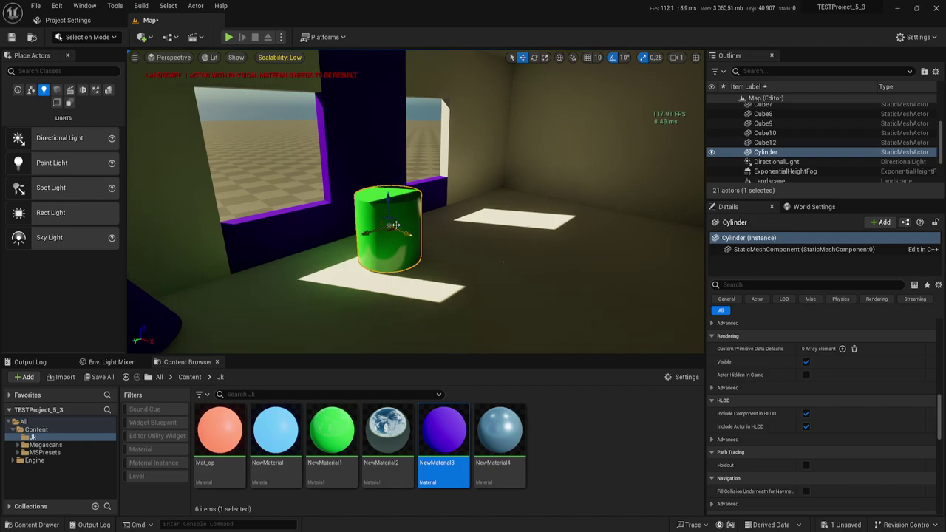
Open NewMaterial3 and shift its 0.3, 0.7 and 1 constant nodes slightly left
double_click(444, 432)
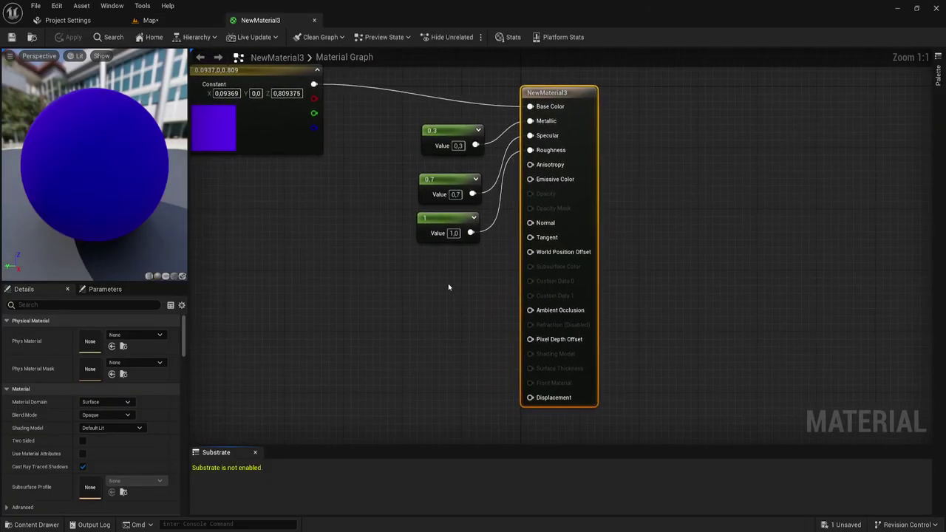
left_click_drag(373, 176, 490, 202)
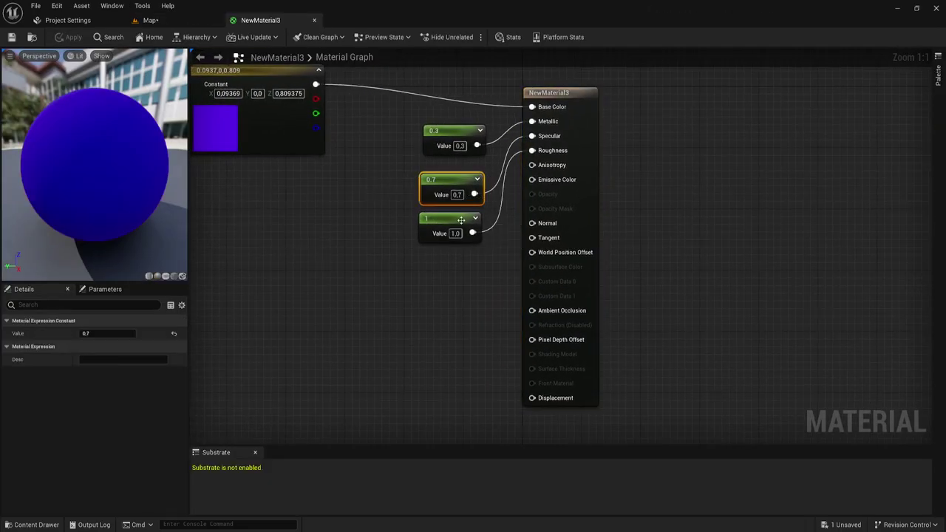
right_click_drag(461, 221, 582, 233)
left_click_drag(584, 239, 582, 235)
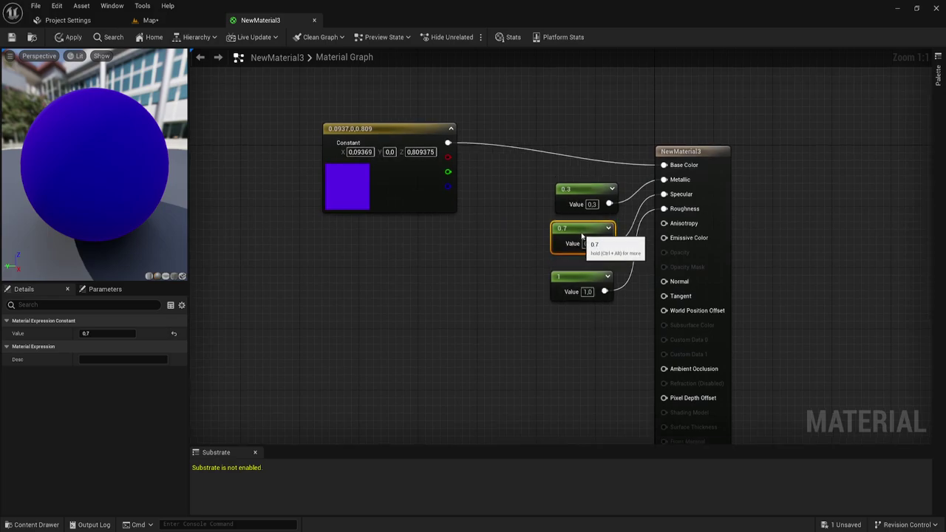
left_click_drag(550, 268, 606, 290)
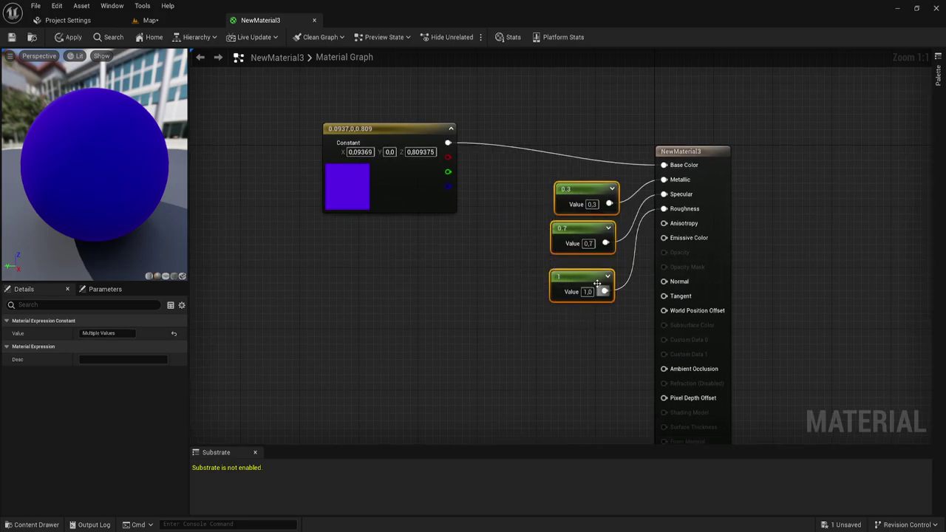
left_click_drag(581, 243, 558, 234)
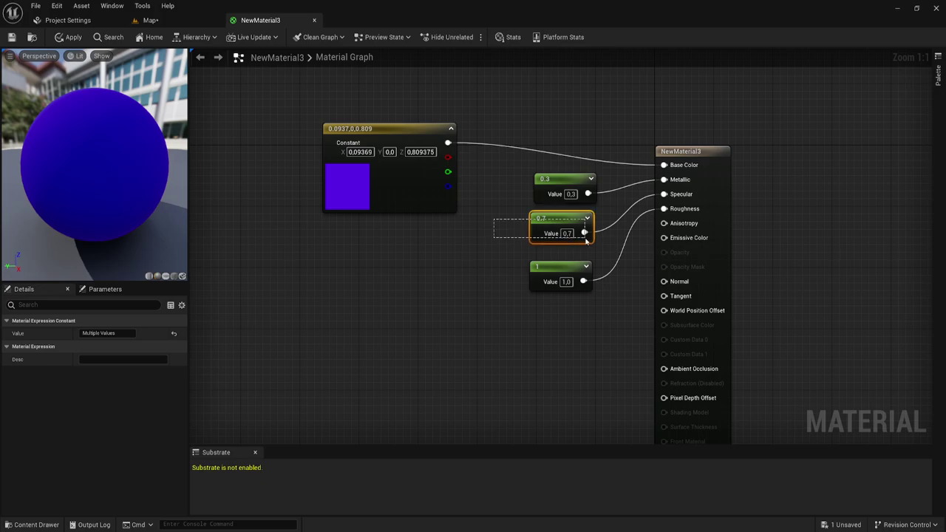
Back in the level map, focus the green cylinder and reposition it
left_click(175, 22)
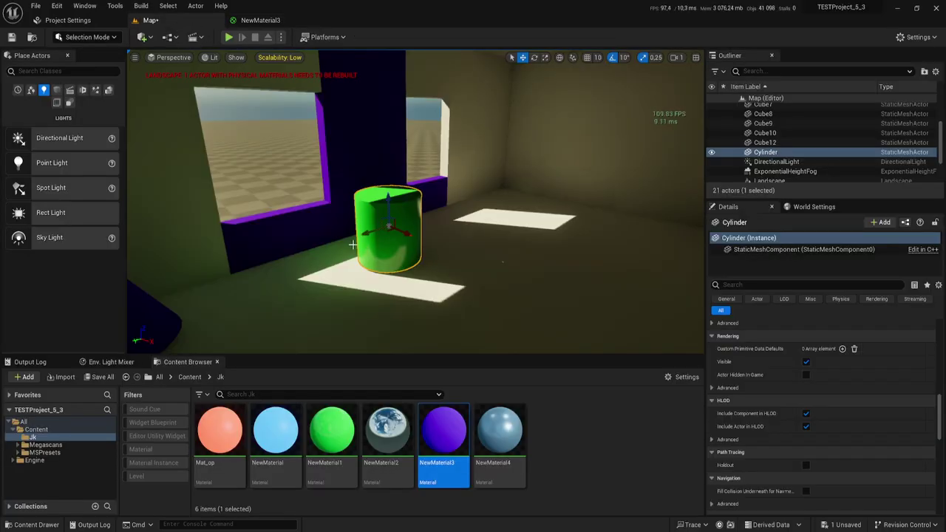
key("f")
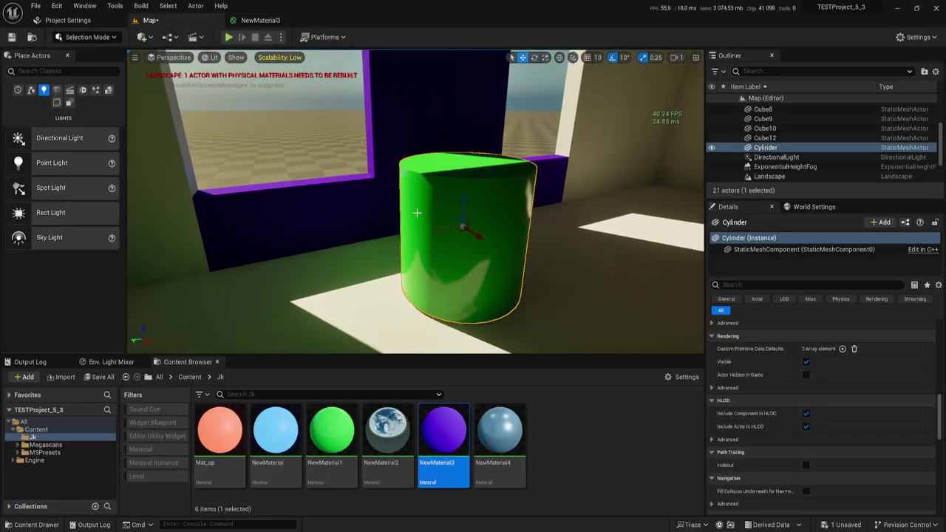
mouse_move(478, 230)
left_mouse_down()
mouse_move(502, 264)
mouse_move(466, 228)
left_mouse_up()
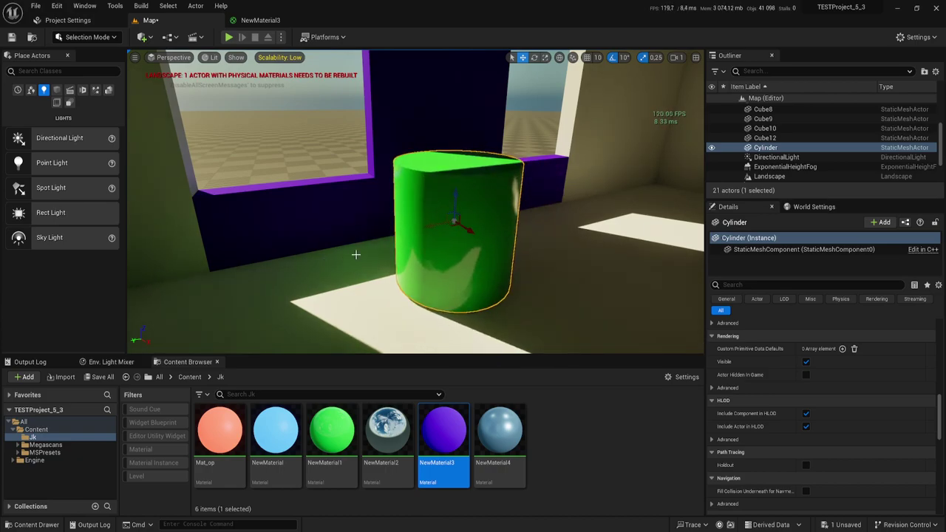
left_click_drag(385, 235, 362, 273)
Apply NewMaterial4 to the purple wall blocks around the two windows
mouse_move(500, 432)
left_mouse_down()
mouse_move(433, 238)
mouse_move(435, 218)
left_mouse_up()
mouse_move(436, 217)
right_mouse_down()
mouse_move(644, 290)
mouse_move(635, 281)
right_mouse_up()
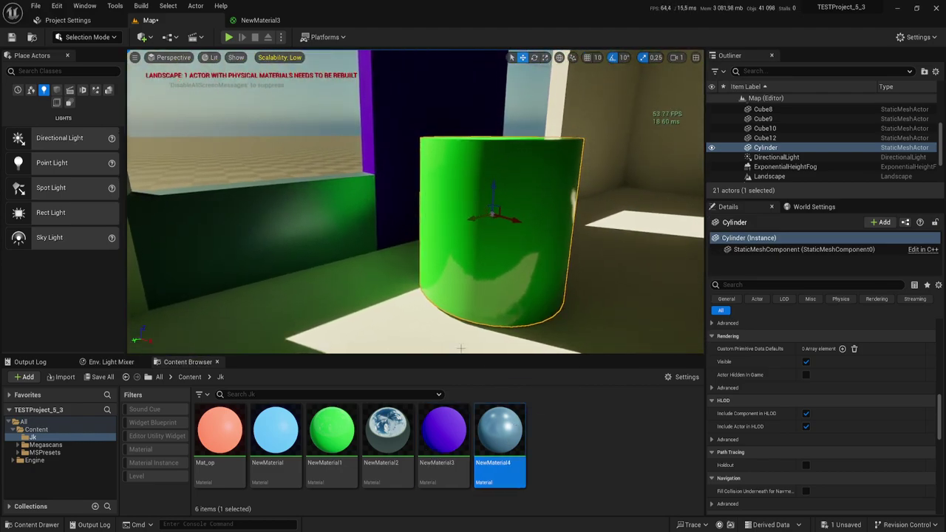
left_click_drag(497, 423, 408, 204)
mouse_move(408, 205)
right_mouse_down()
mouse_move(355, 214)
mouse_move(415, 212)
mouse_move(317, 236)
mouse_move(348, 244)
mouse_move(318, 247)
right_mouse_up()
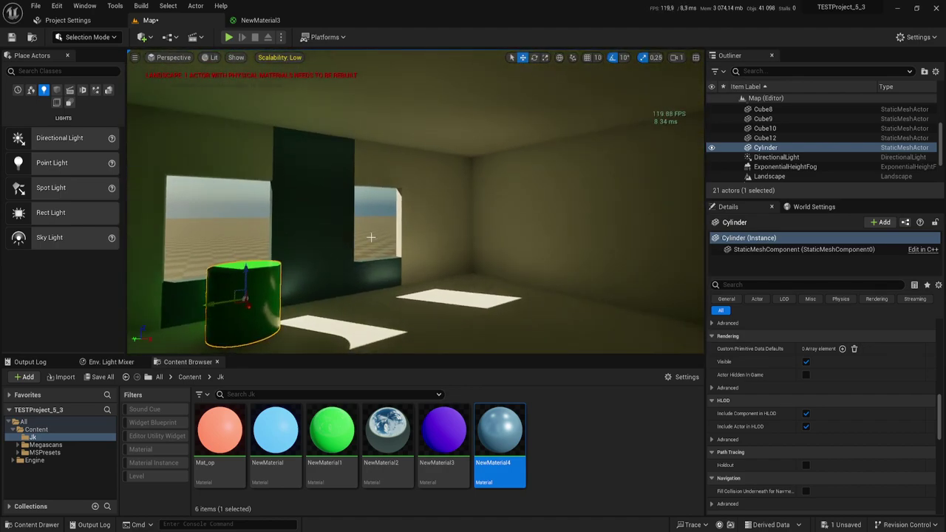